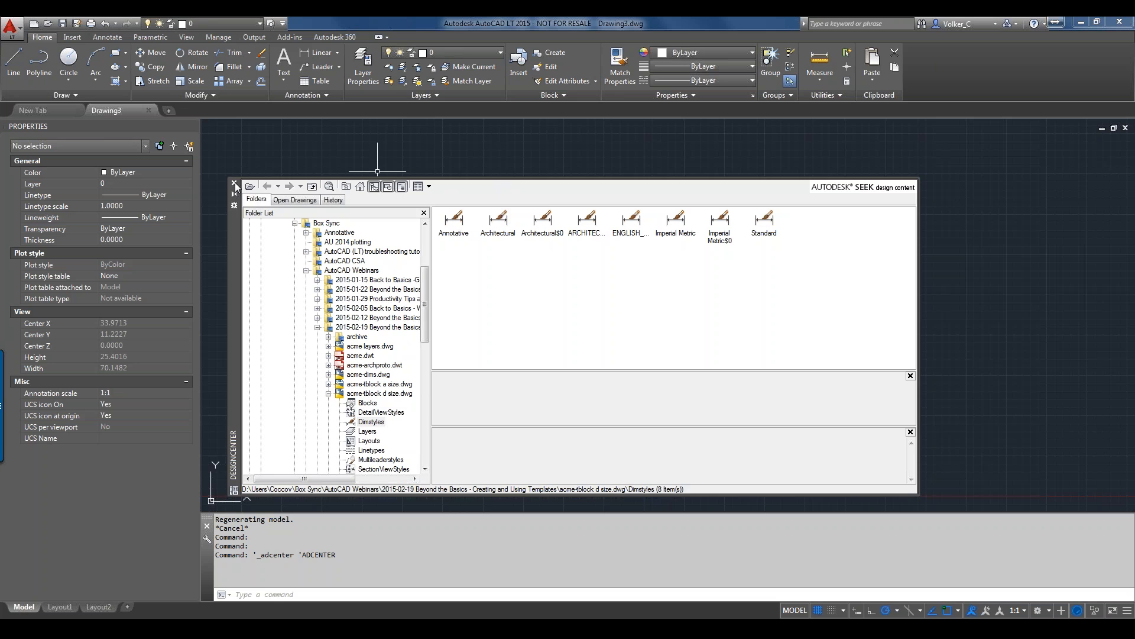
Step: Close the DesignCenter palette and bring up the add-in tools on the ribbon
{"action": "left_click", "coordinate": [235, 184]}
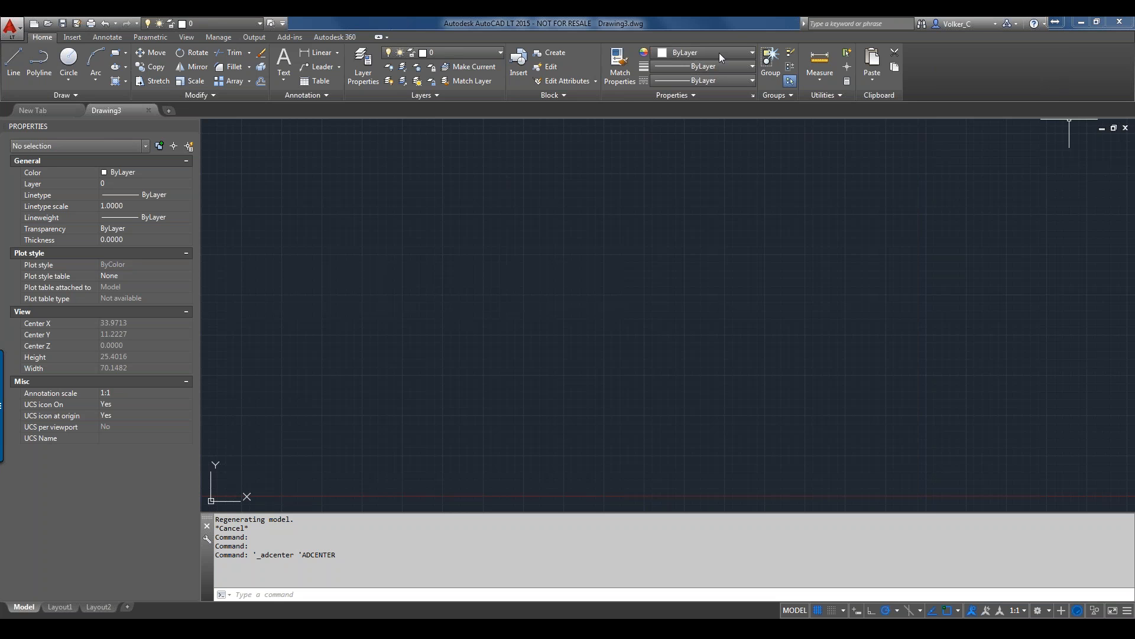
{"action": "left_click", "coordinate": [286, 38]}
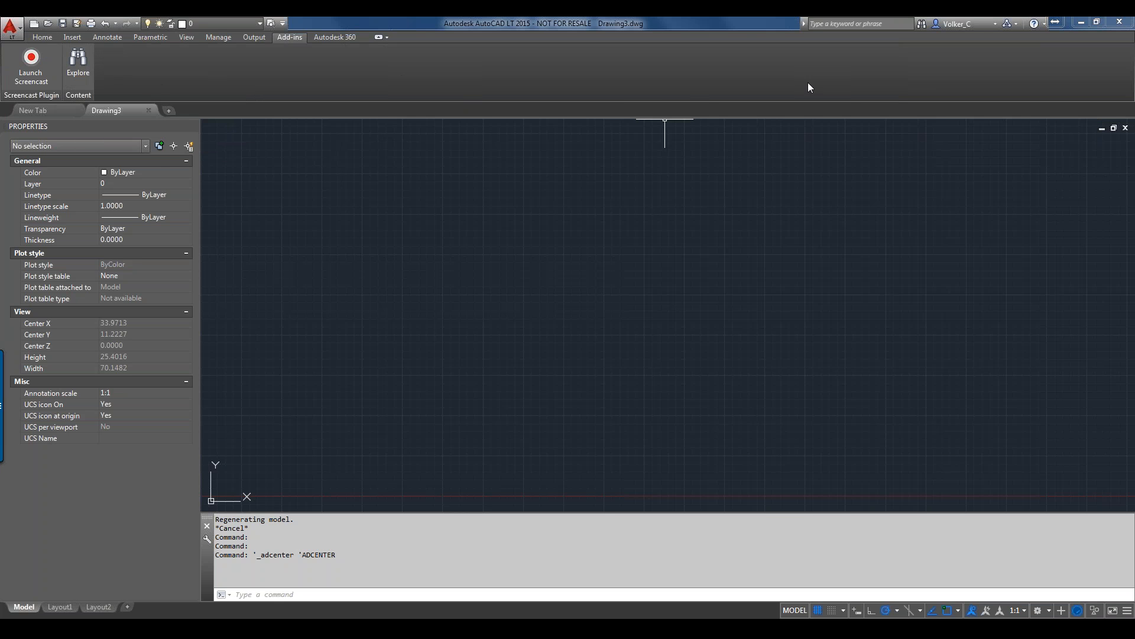
Step: Check the ribbon display options for which ribbon tabs are set to be shown
{"action": "right_click", "coordinate": [913, 72]}
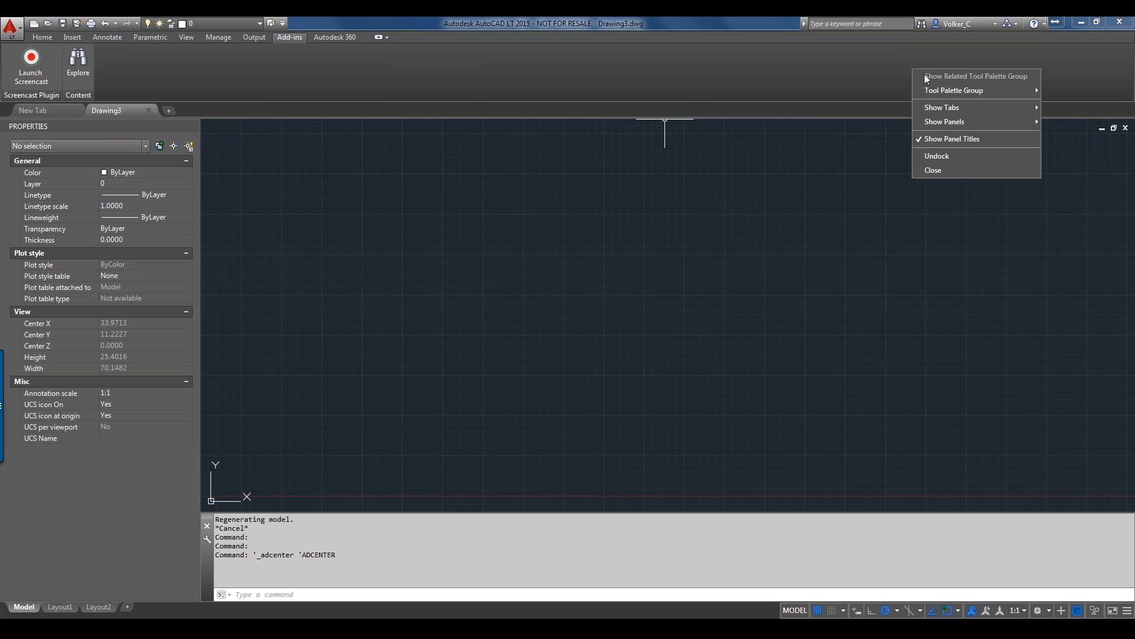
{"action": "right_click", "coordinate": [671, 60]}
{"action": "right_click", "coordinate": [671, 60]}
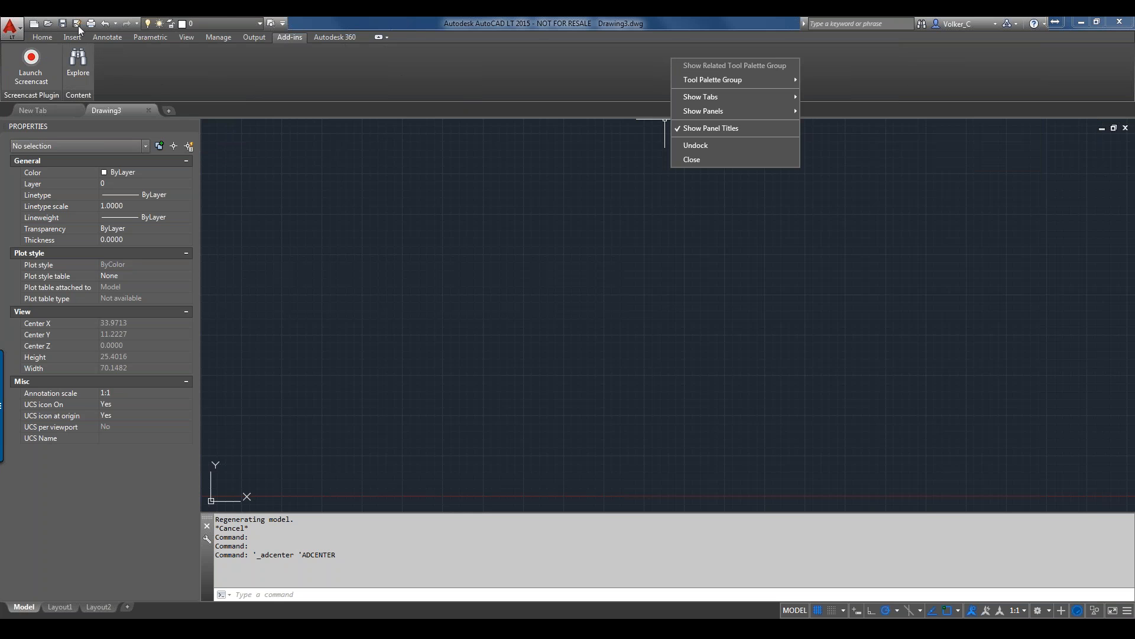
{"action": "left_click", "coordinate": [42, 36]}
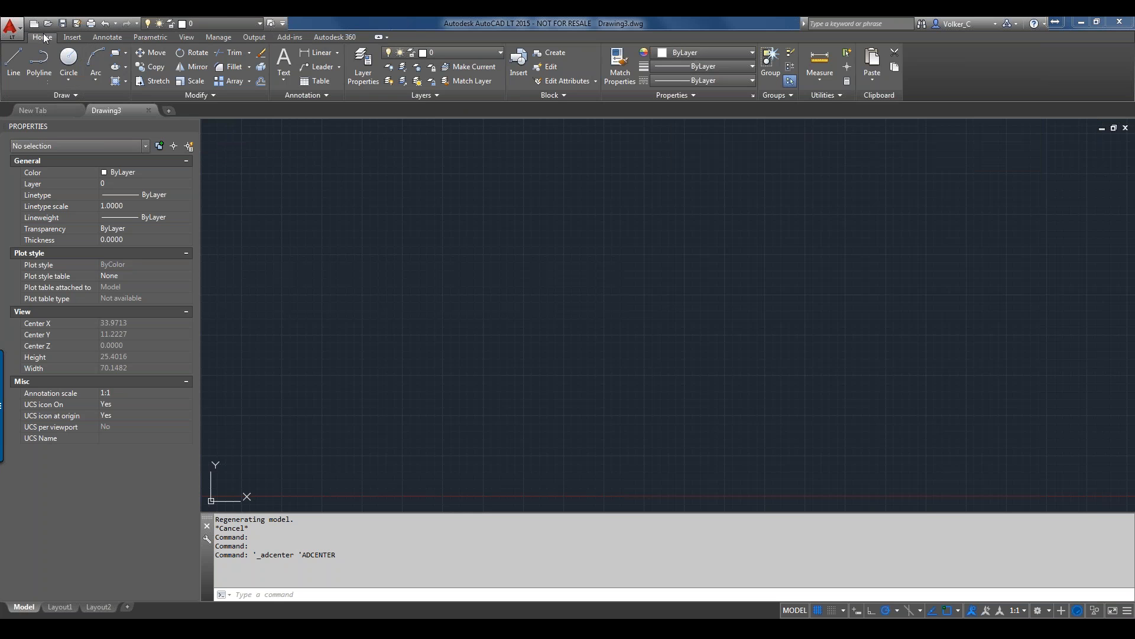
{"action": "right_click", "coordinate": [939, 65]}
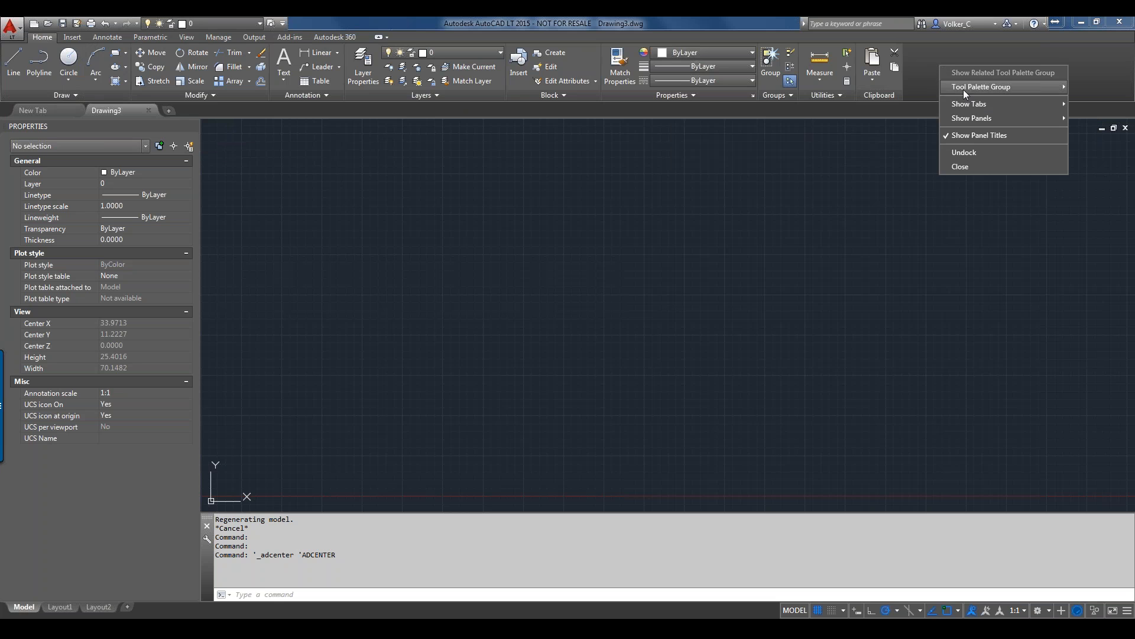
{"action": "mouse_move", "coordinate": [969, 104]}
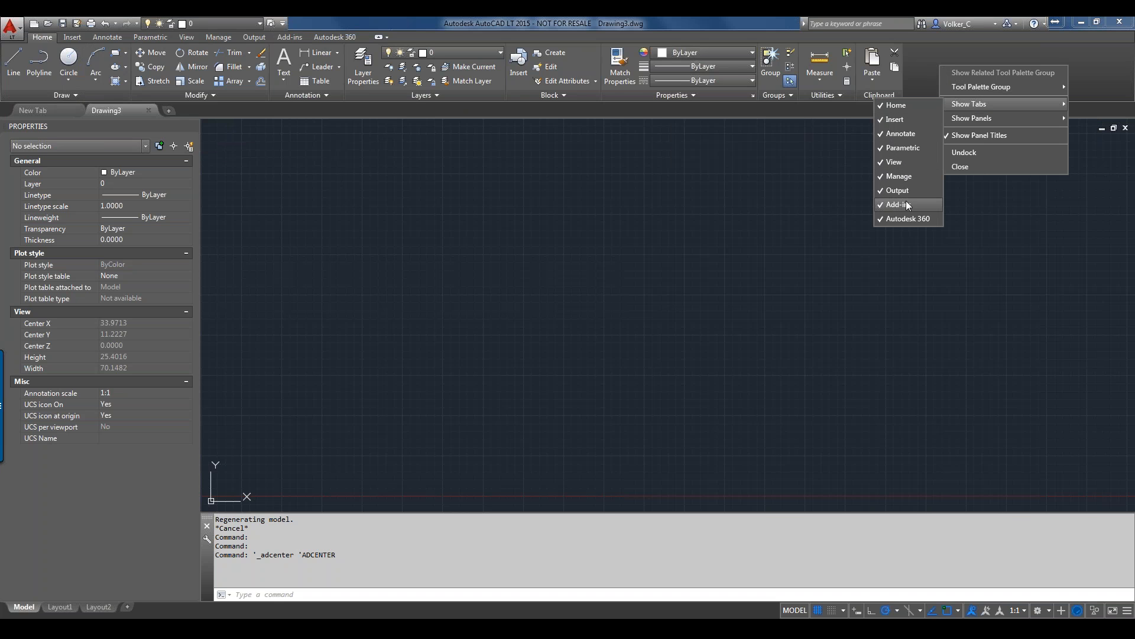
{"action": "left_click", "coordinate": [916, 76]}
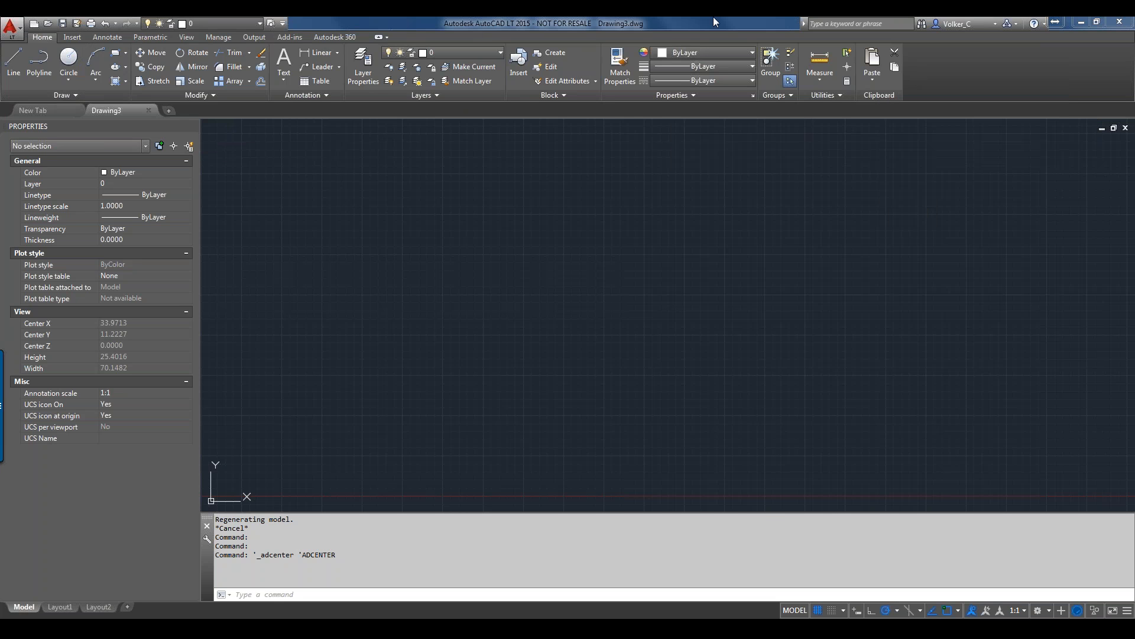
Step: Return to the add-in tools and check which of their panels are set to be shown
{"action": "left_click", "coordinate": [300, 38]}
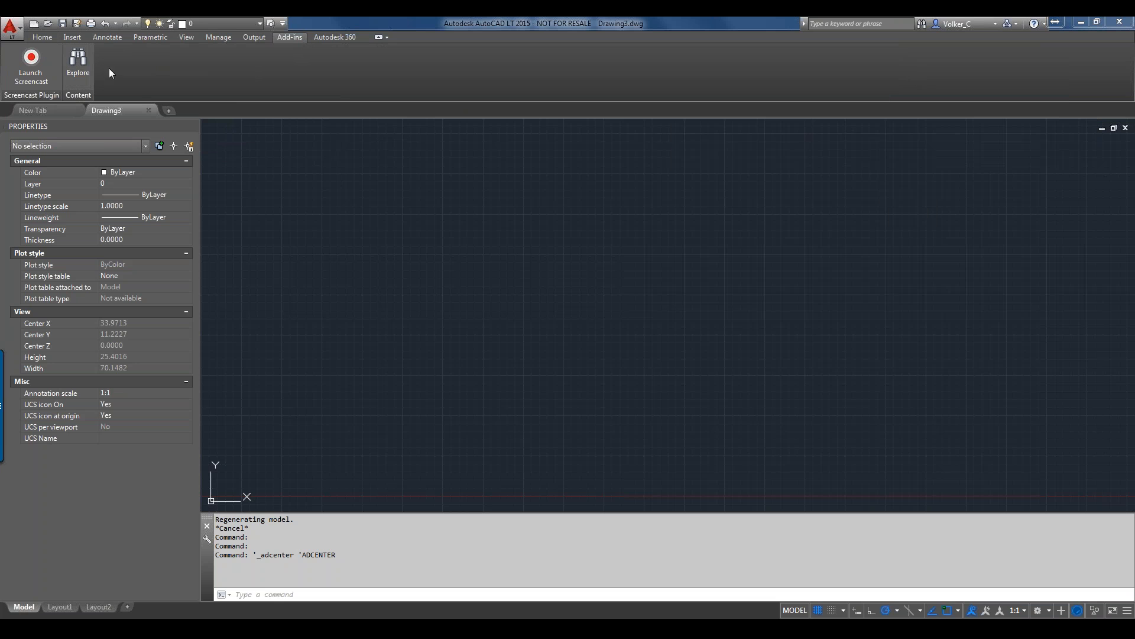
{"action": "right_click", "coordinate": [221, 72]}
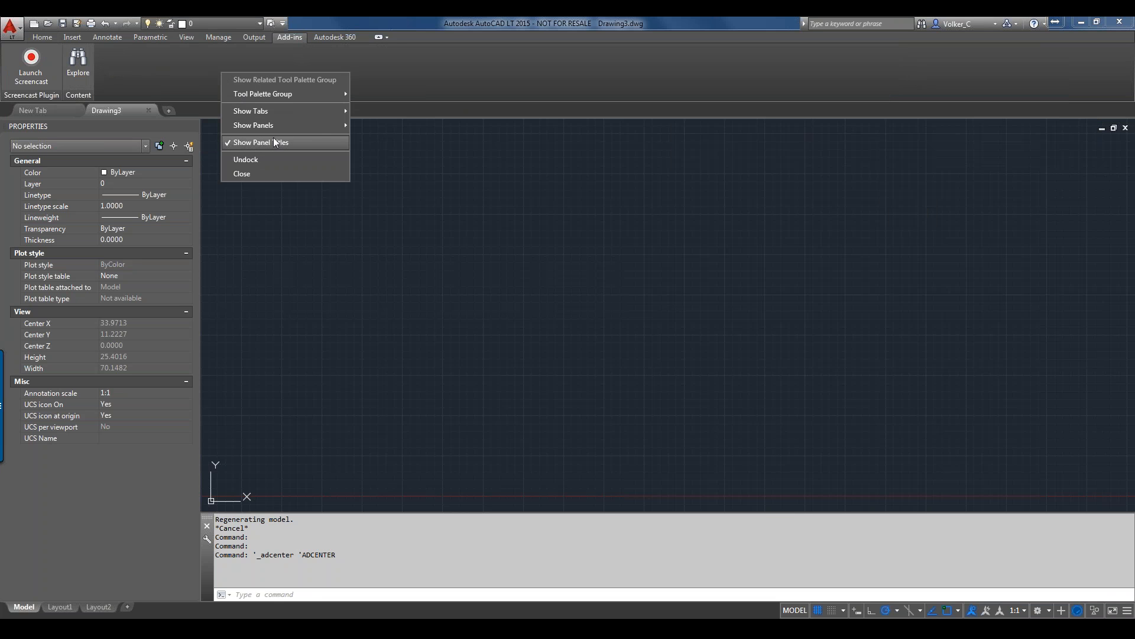
{"action": "mouse_move", "coordinate": [273, 128]}
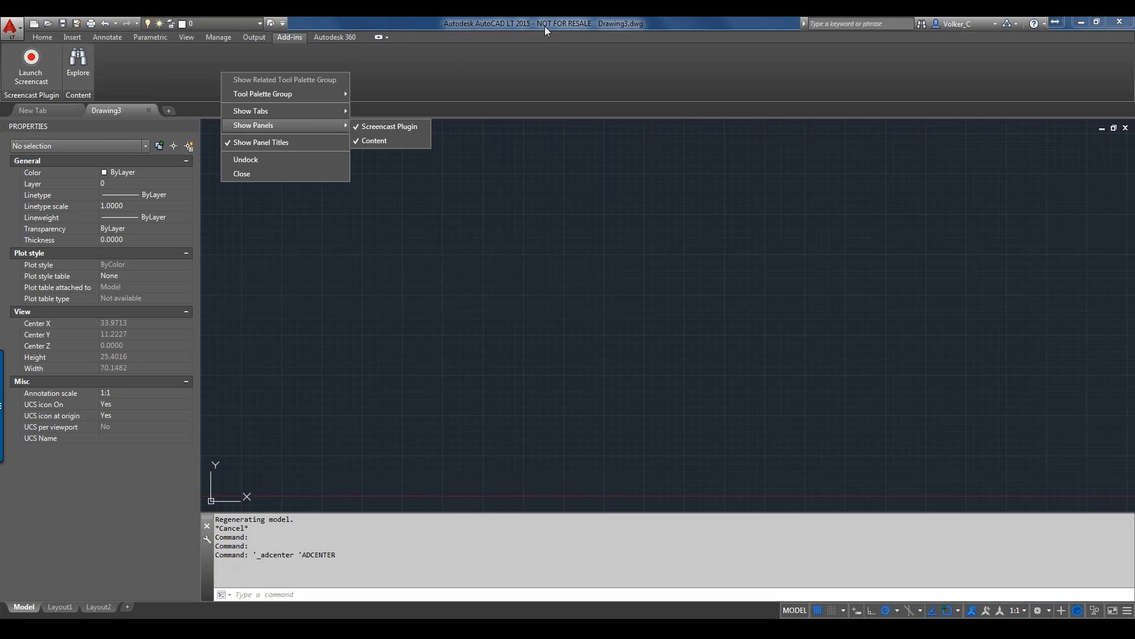
{"action": "left_click", "coordinate": [544, 70]}
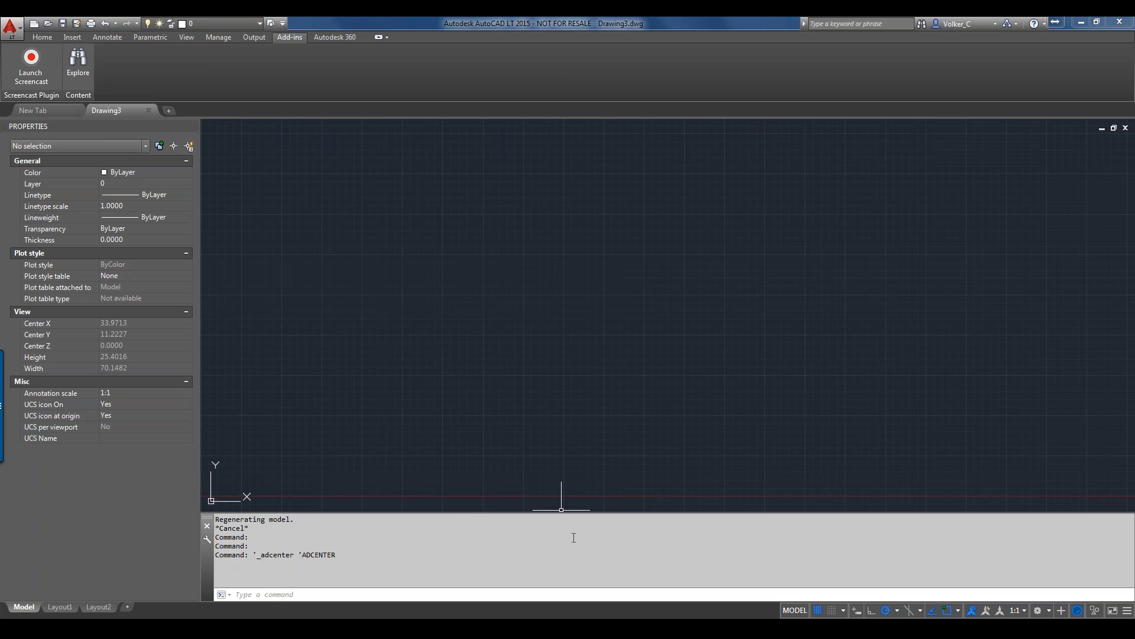
Step: Open Content Explorer and switch its source from Autodesk Seek to Content Service (ORE8P0CJ12)
{"action": "type", "text": "c"}
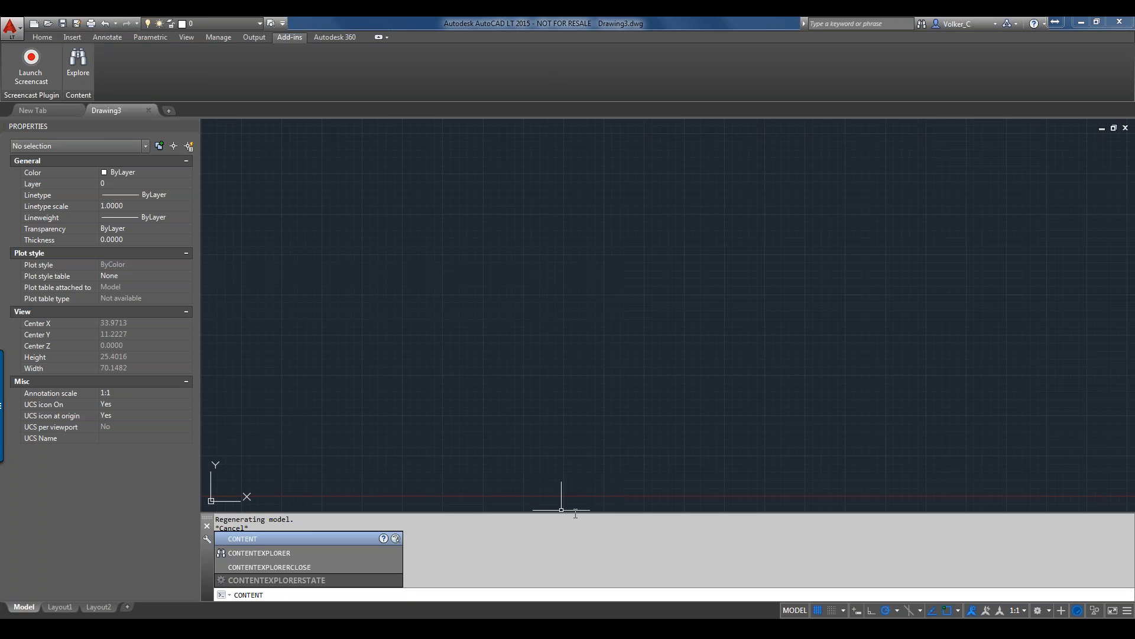
{"action": "left_click", "coordinate": [79, 73]}
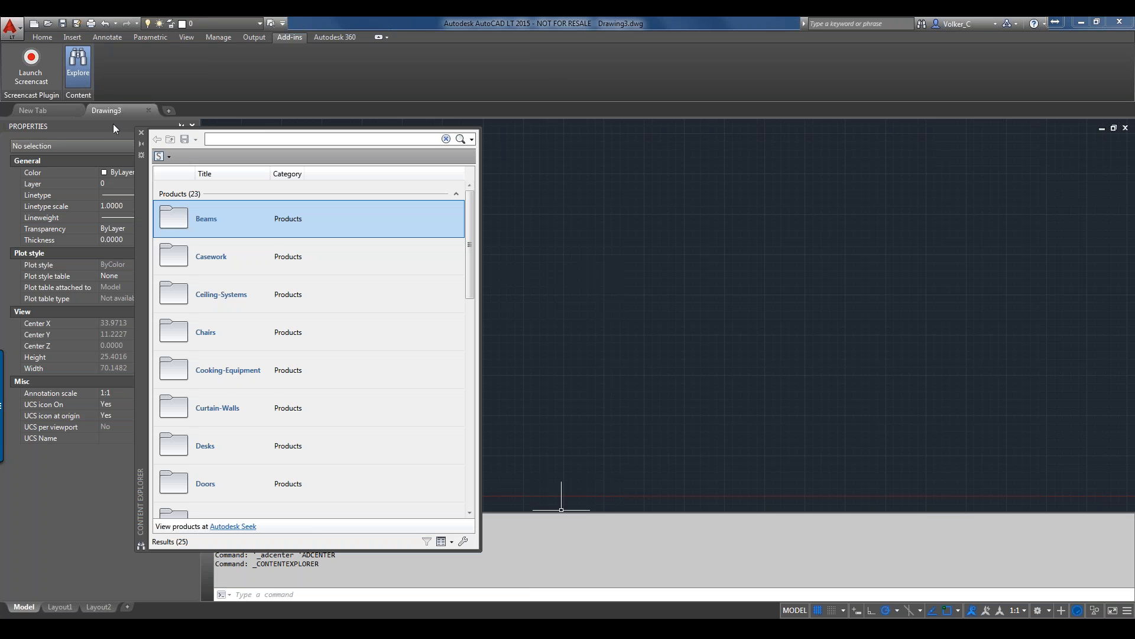
{"action": "left_click", "coordinate": [168, 157]}
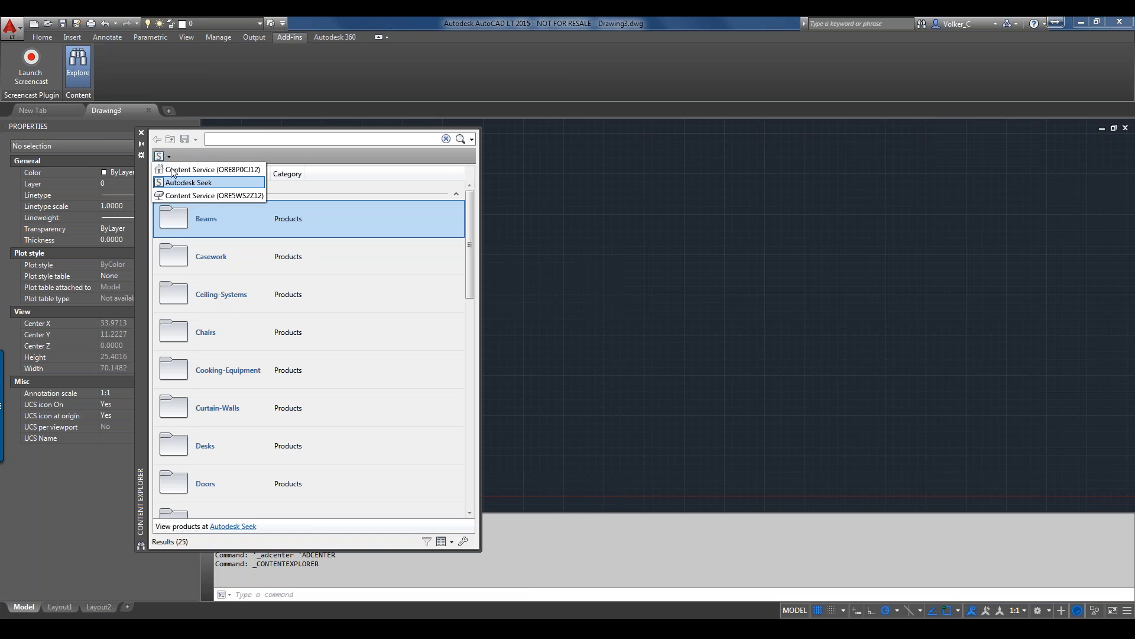
{"action": "left_click", "coordinate": [173, 171]}
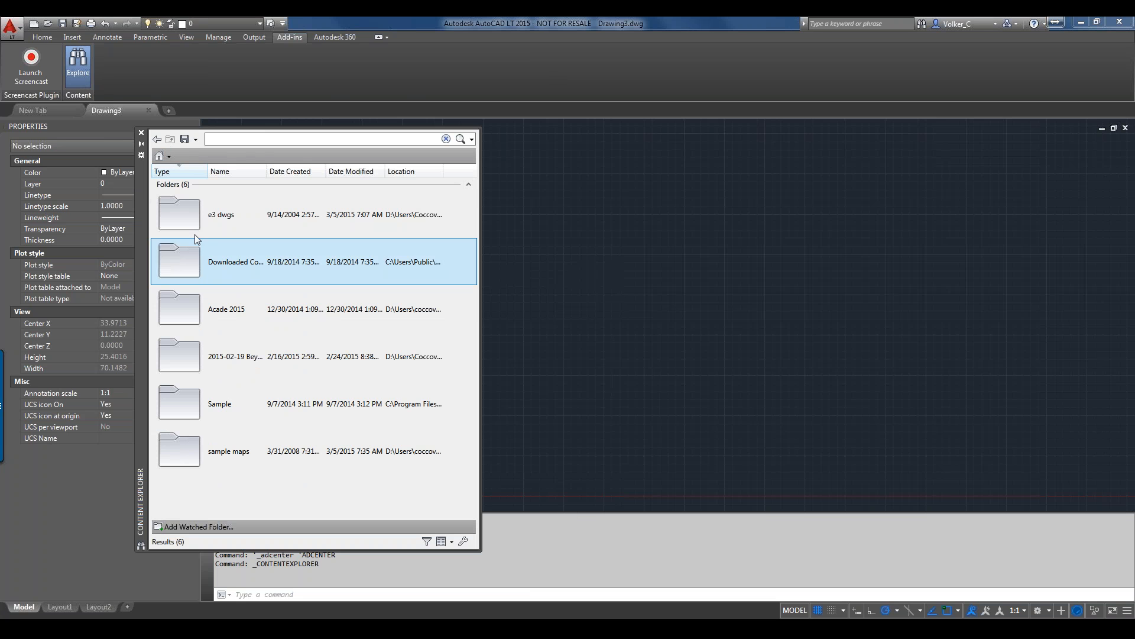
Step: Display the watched folders in Content Explorer as extra large icons in Thumbnail View
{"action": "left_click", "coordinate": [450, 542]}
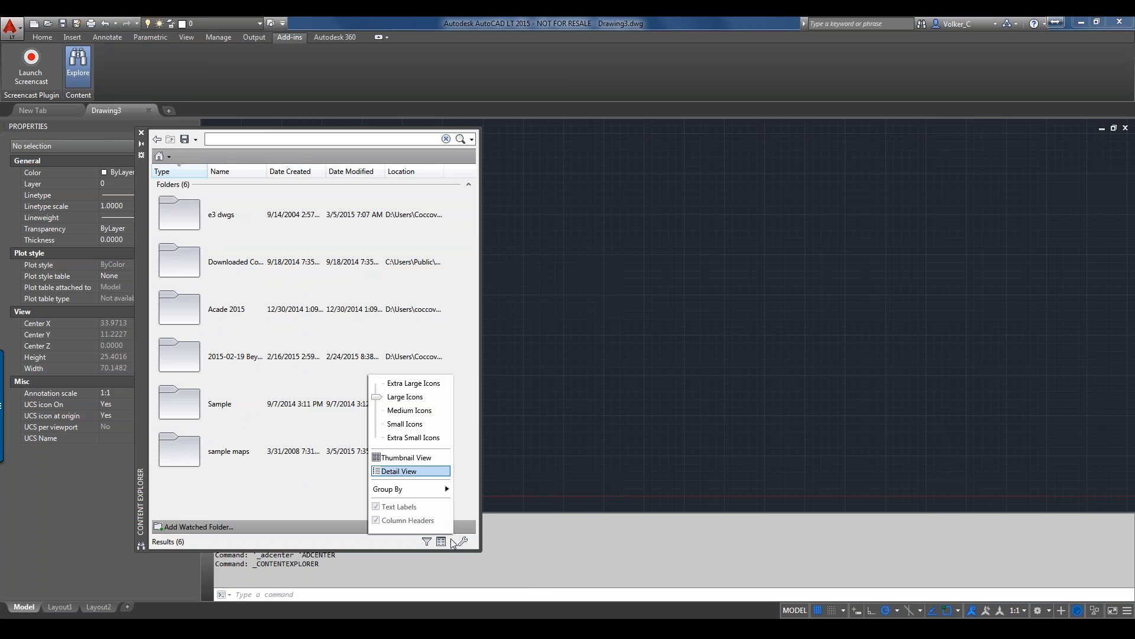
{"action": "left_click", "coordinate": [400, 384]}
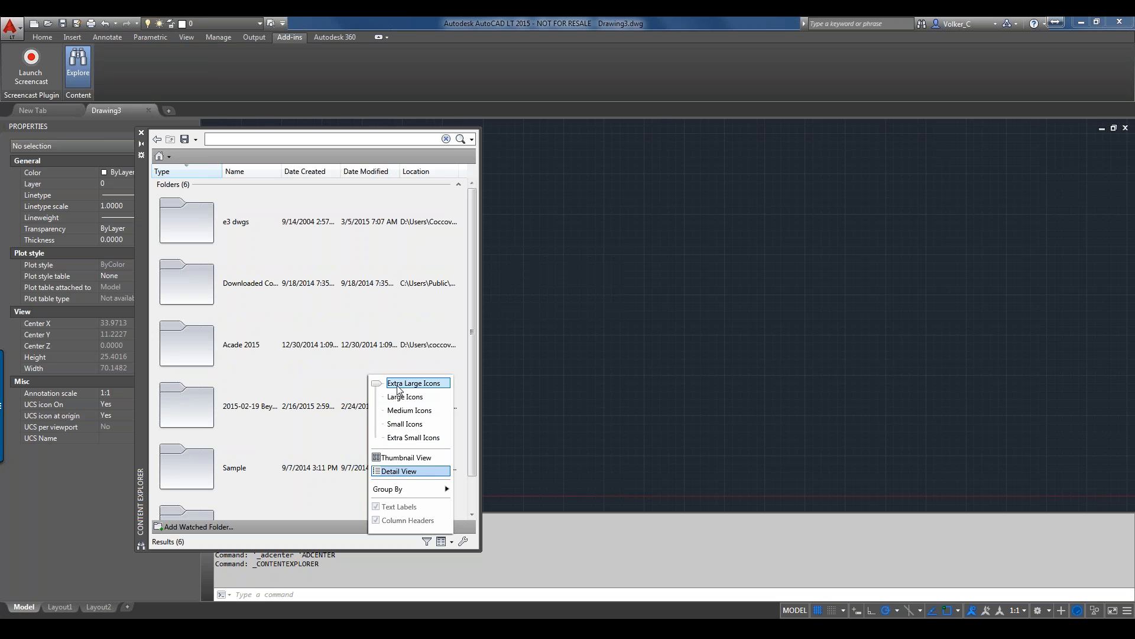
{"action": "left_click", "coordinate": [403, 458]}
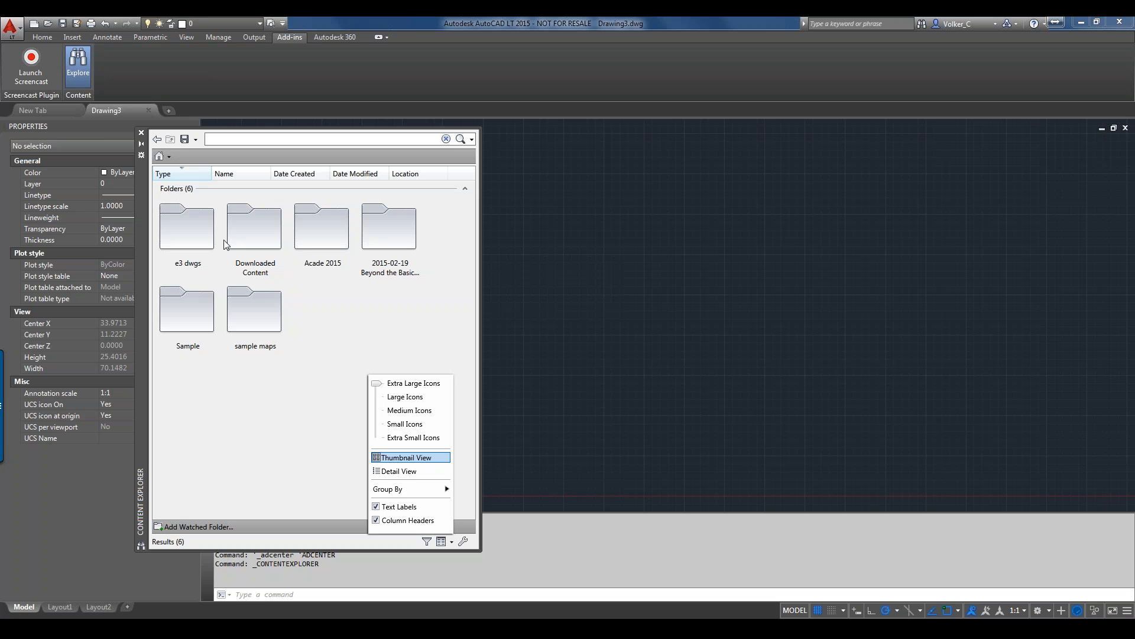
Step: Open the e3 dwgs watched folder and look through the thumbnails of its drawings
{"action": "left_click", "coordinate": [205, 244]}
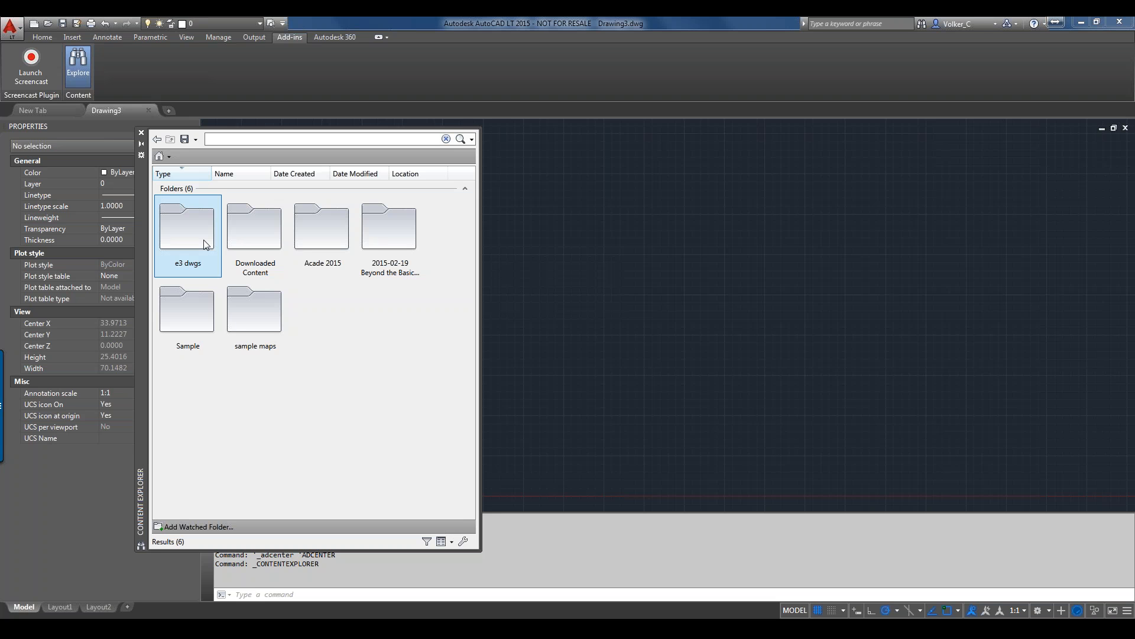
{"action": "double_click", "coordinate": [206, 244]}
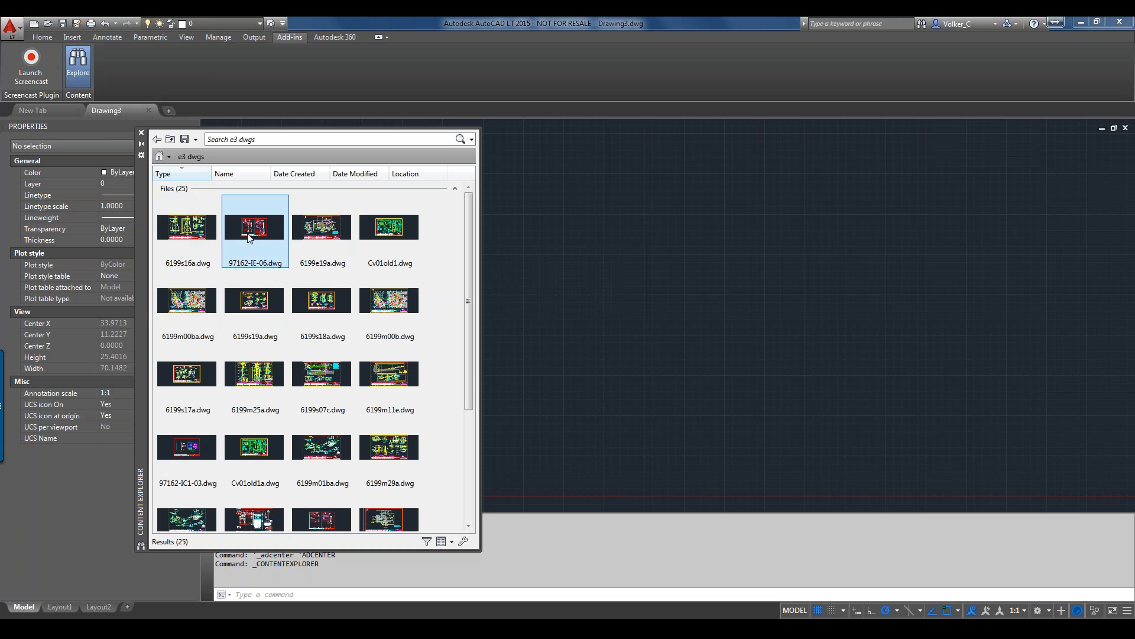
{"action": "mouse_move", "coordinate": [304, 240]}
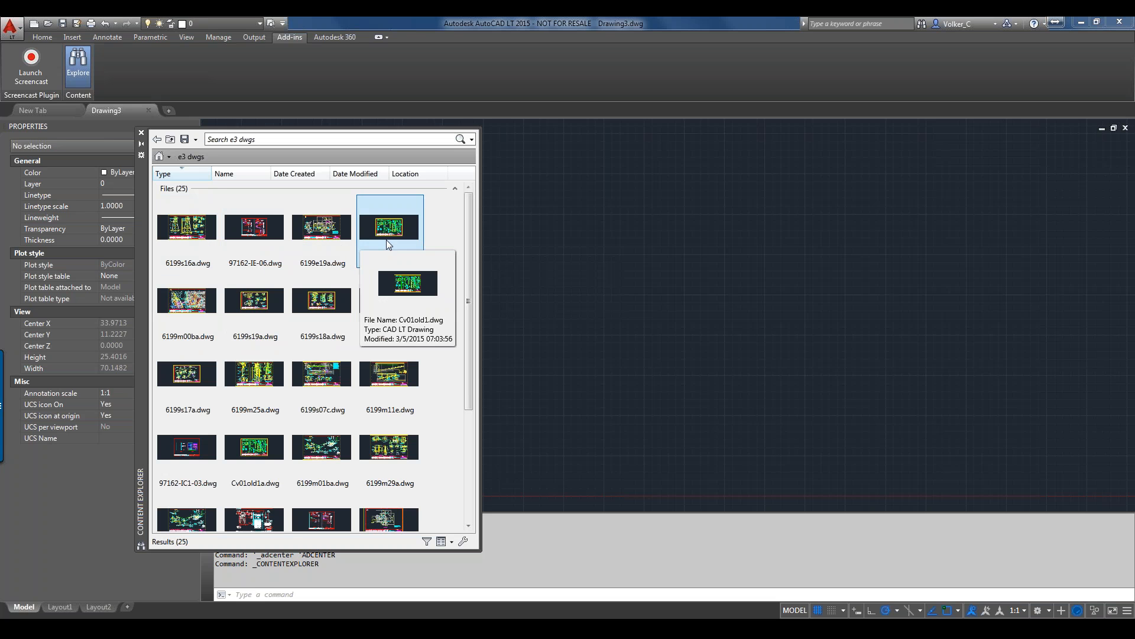
{"action": "mouse_move", "coordinate": [380, 296]}
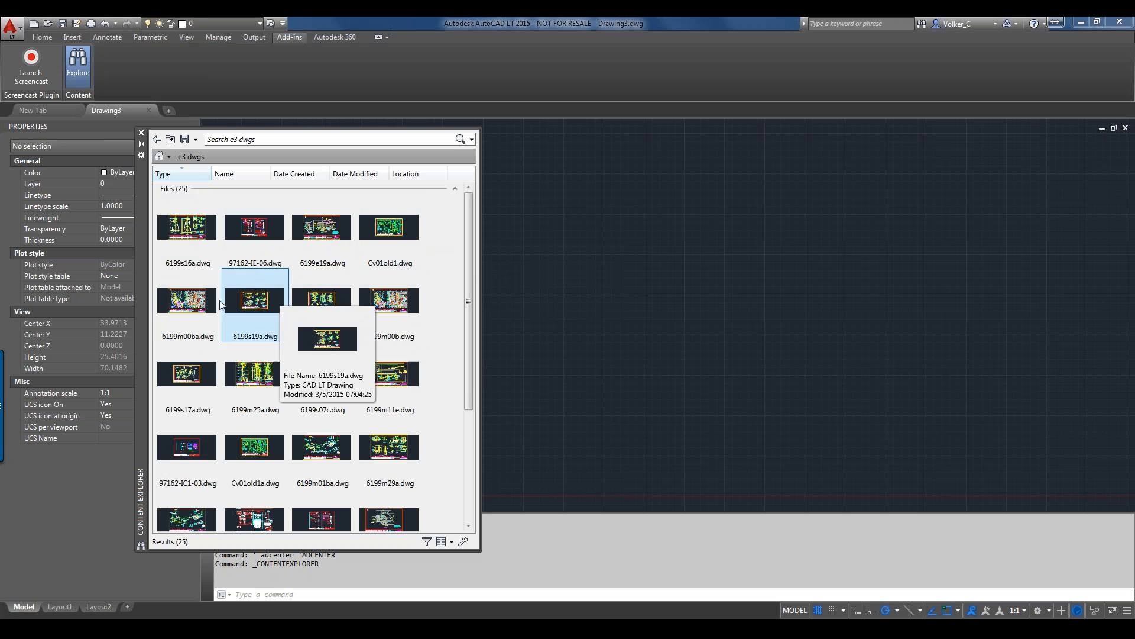
{"action": "mouse_move", "coordinate": [190, 305]}
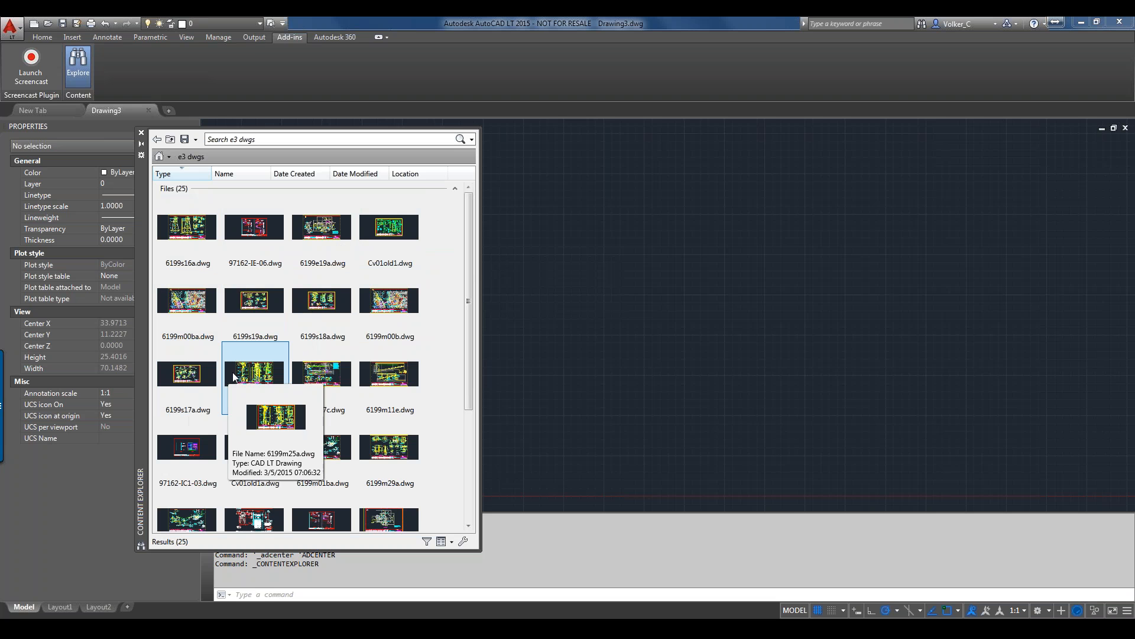
{"action": "left_click_drag", "start_coordinate": [471, 386], "coordinate": [499, 388]}
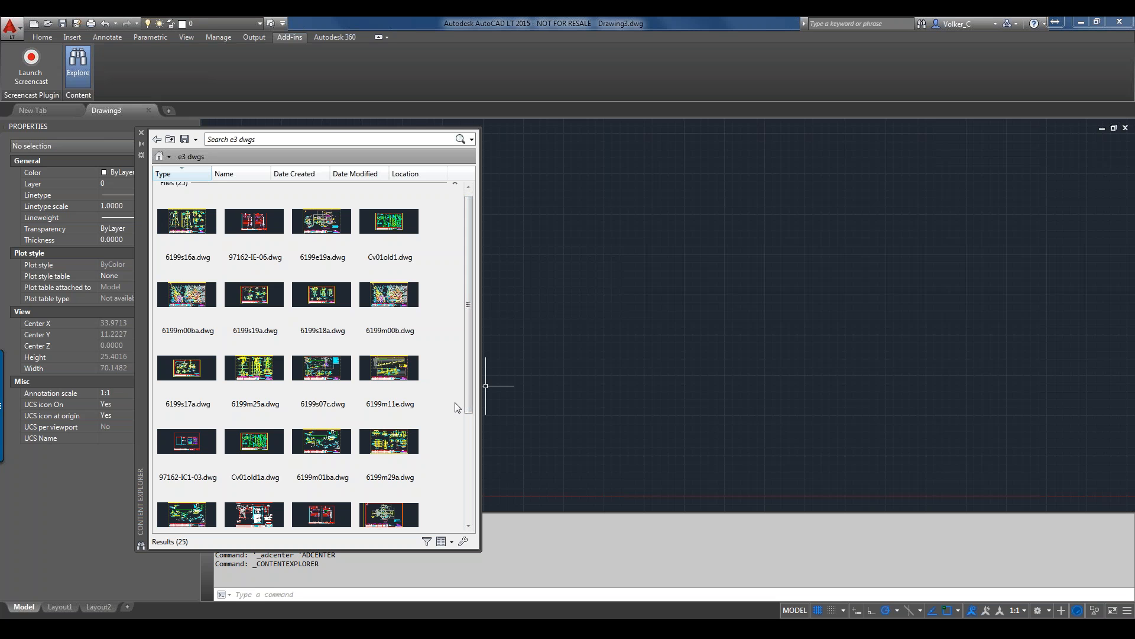
{"action": "left_click_drag", "start_coordinate": [467, 405], "coordinate": [484, 359]}
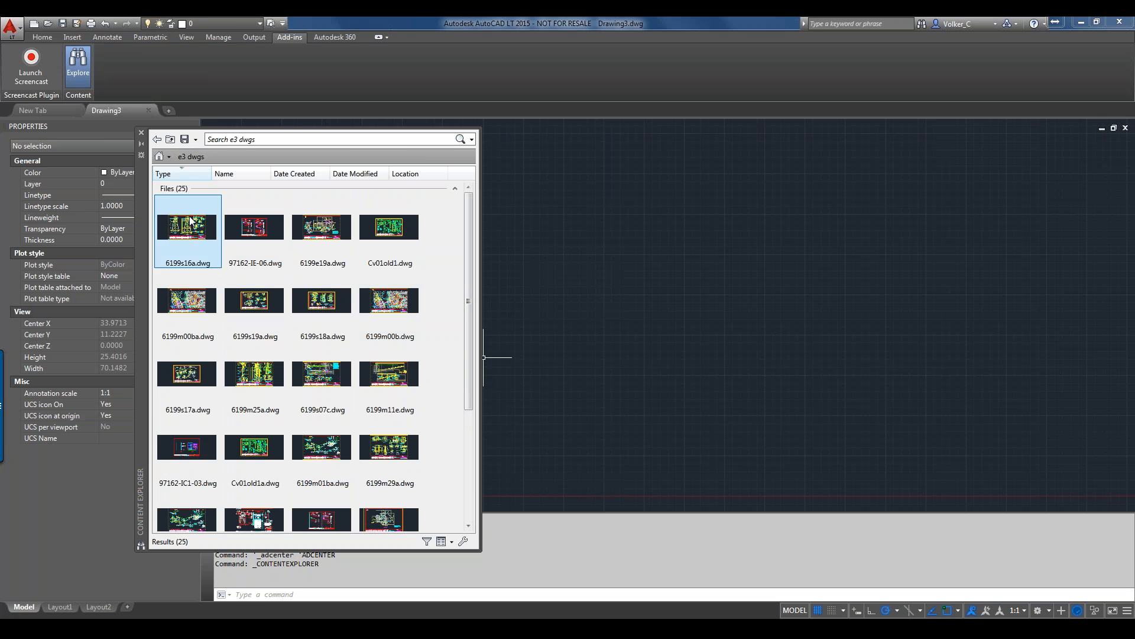
Step: Open the contents of 6199s16a.dwg in Content Explorer and display them as small icons
{"action": "mouse_move", "coordinate": [186, 226]}
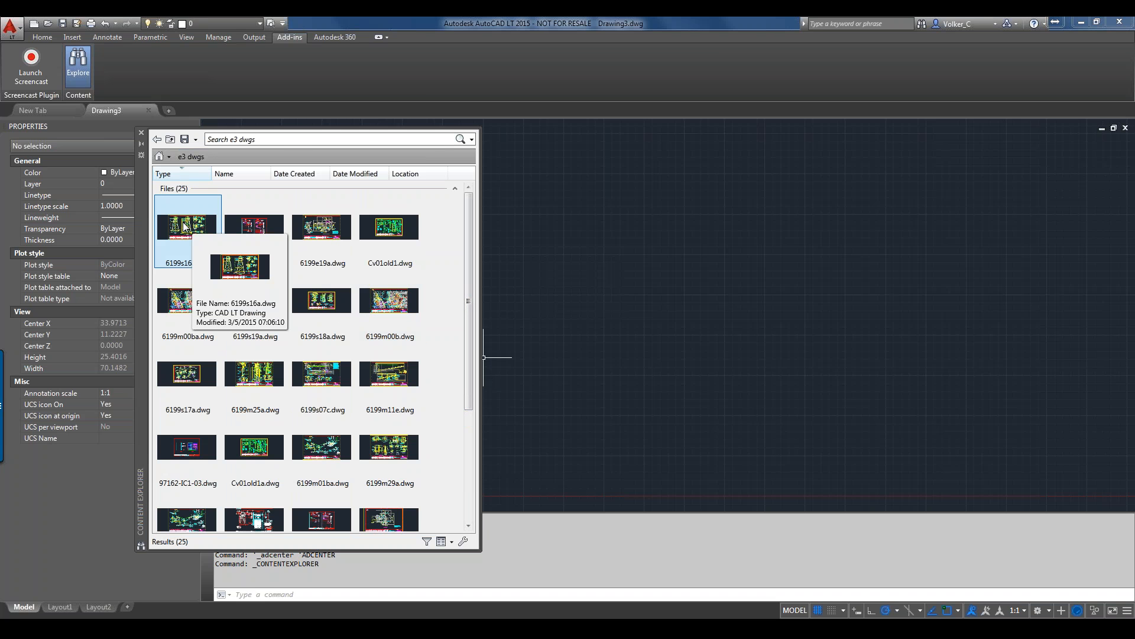
{"action": "double_click", "coordinate": [185, 226]}
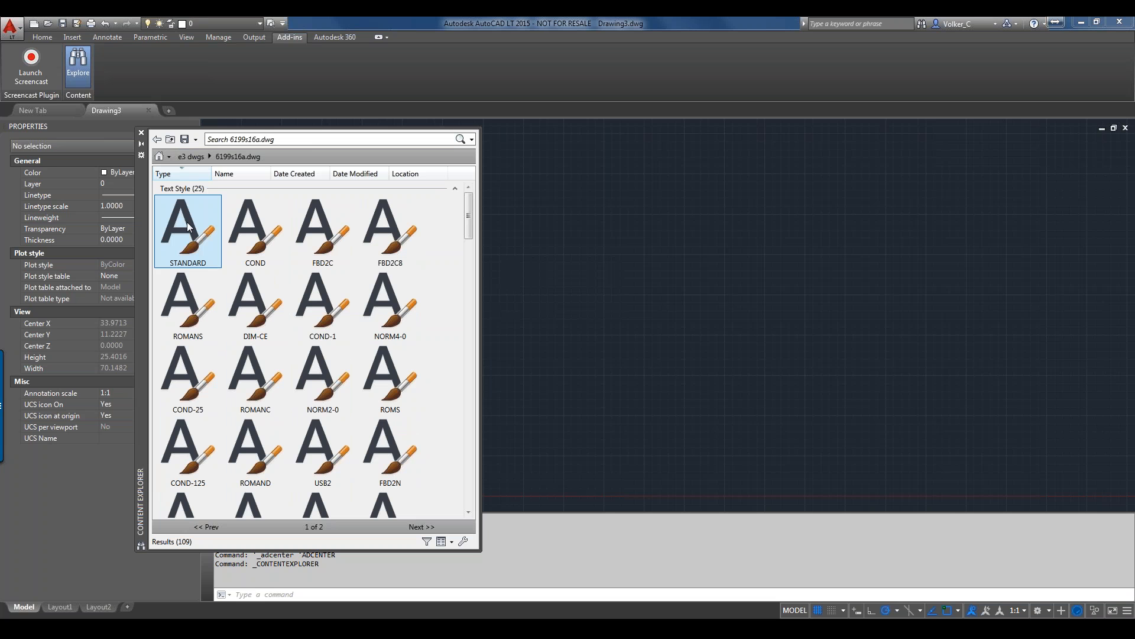
{"action": "left_click", "coordinate": [452, 541]}
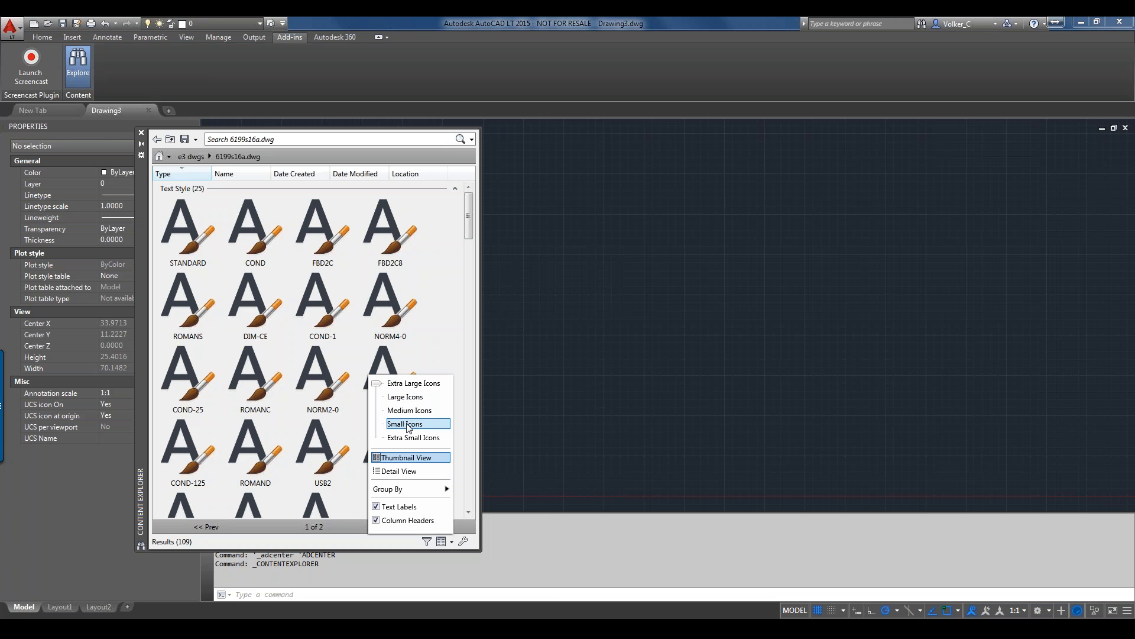
{"action": "left_click", "coordinate": [398, 424]}
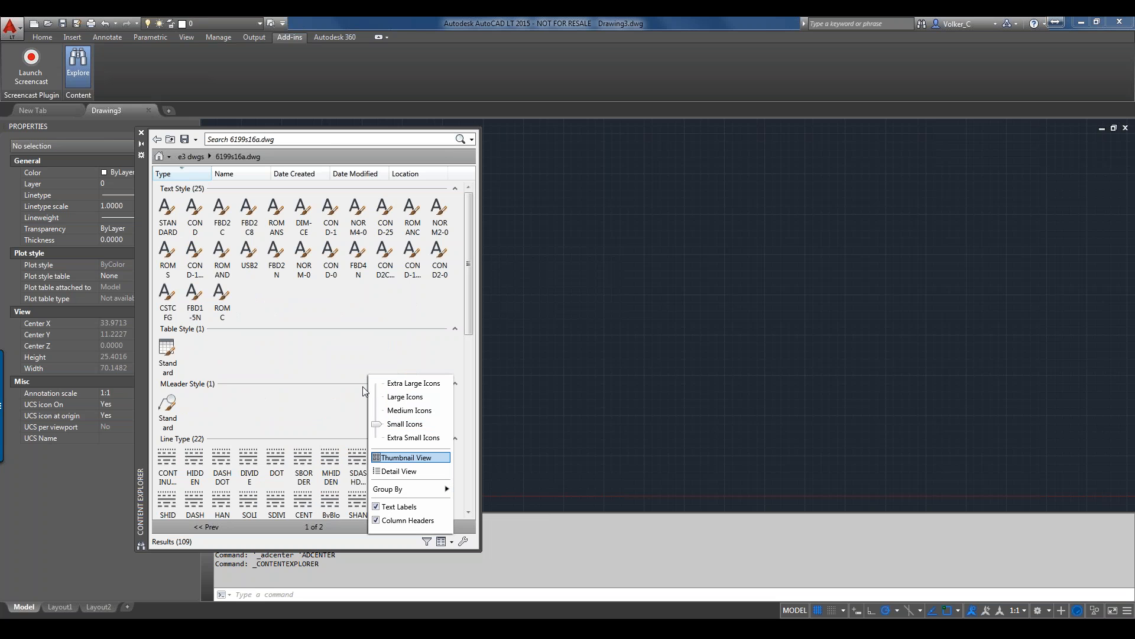
Step: Set the grouping of the drawing's contents to ascending and re-sort them by type and name
{"action": "mouse_move", "coordinate": [403, 494]}
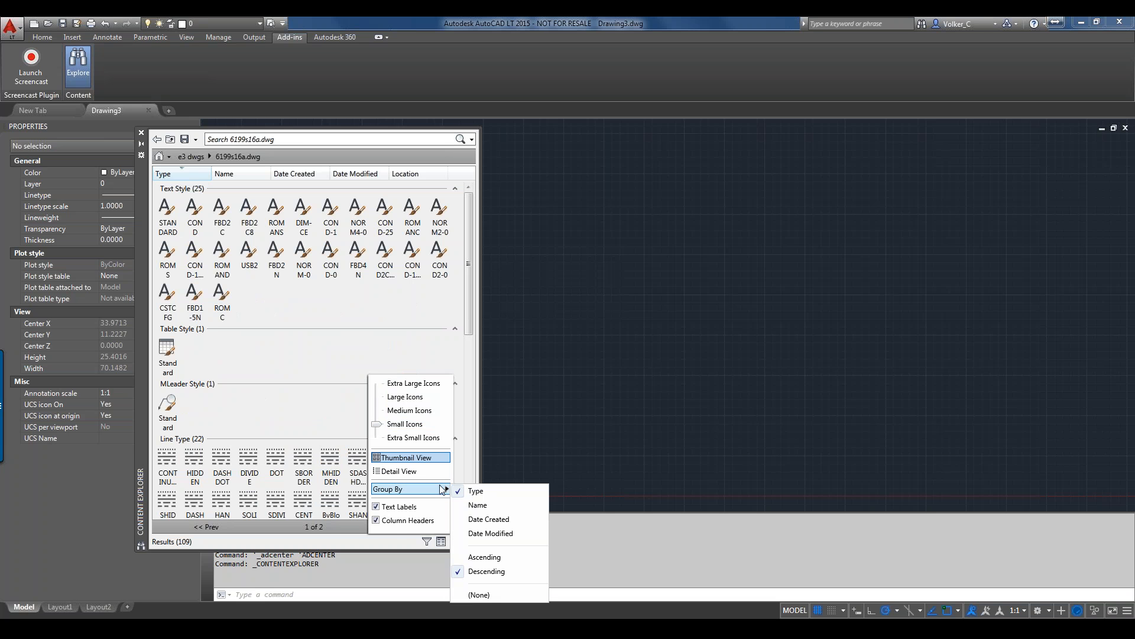
{"action": "mouse_move", "coordinate": [440, 492]}
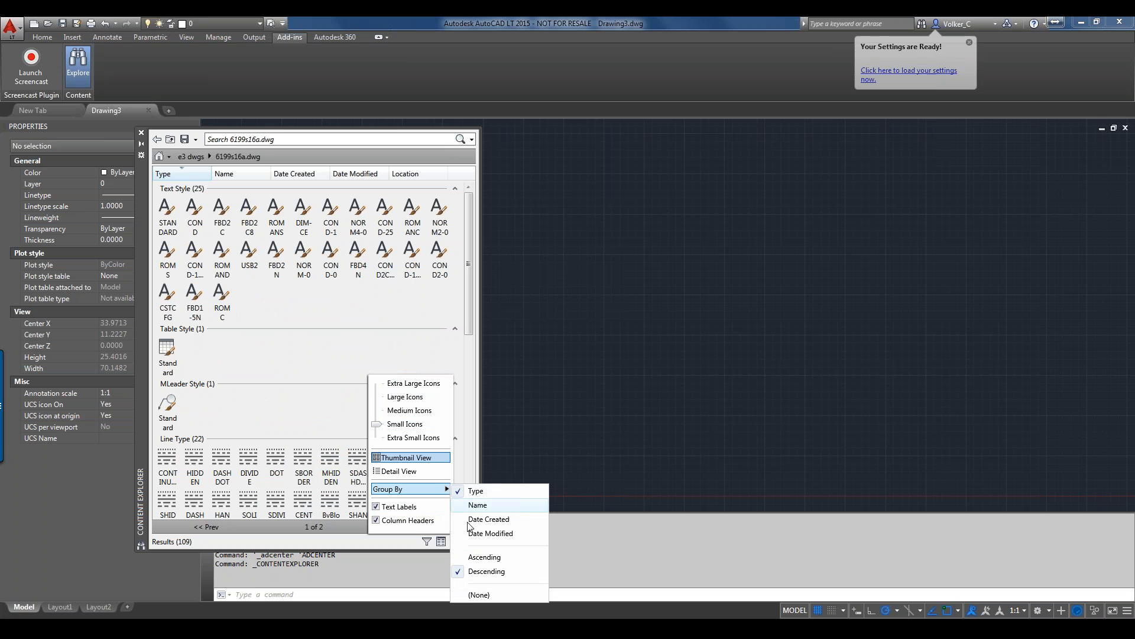
{"action": "left_click", "coordinate": [477, 558]}
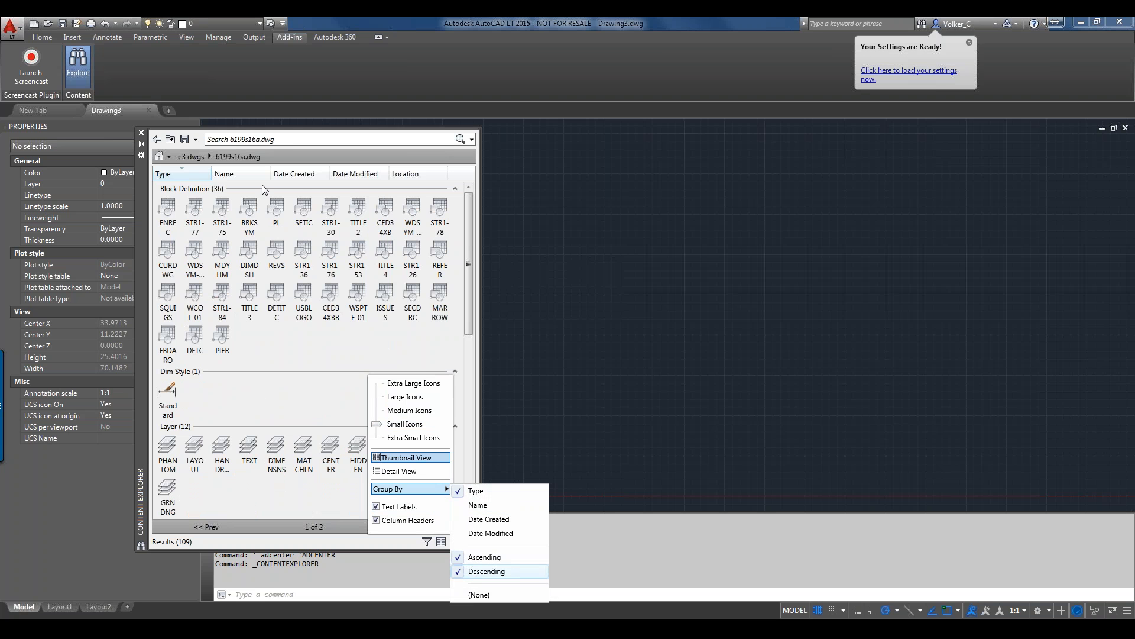
{"action": "left_click", "coordinate": [174, 176]}
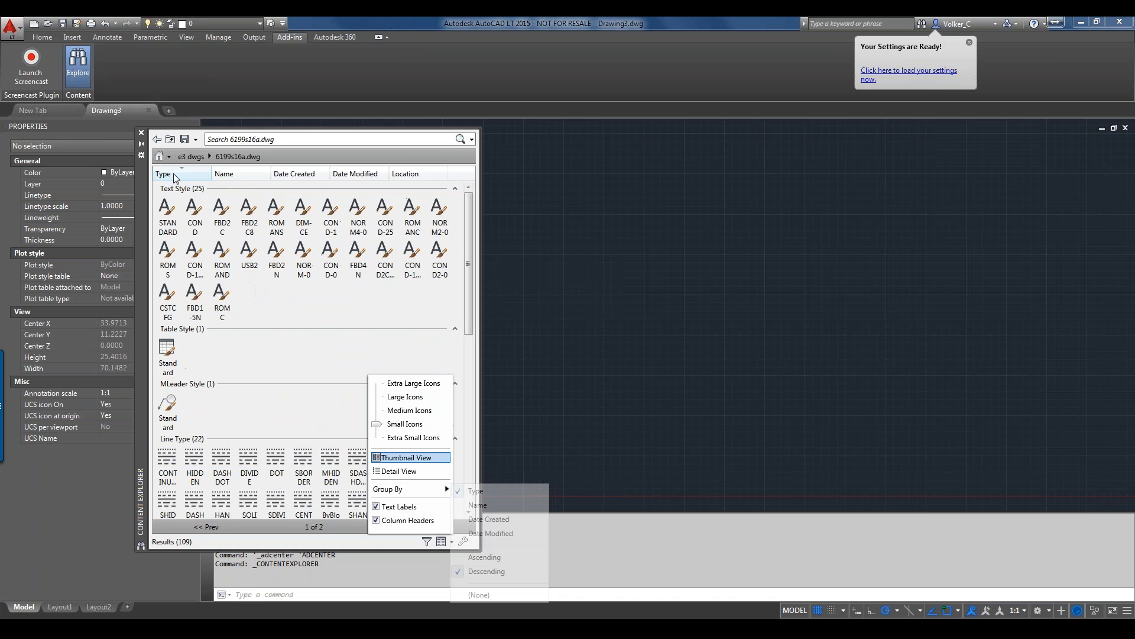
{"action": "left_click", "coordinate": [233, 175]}
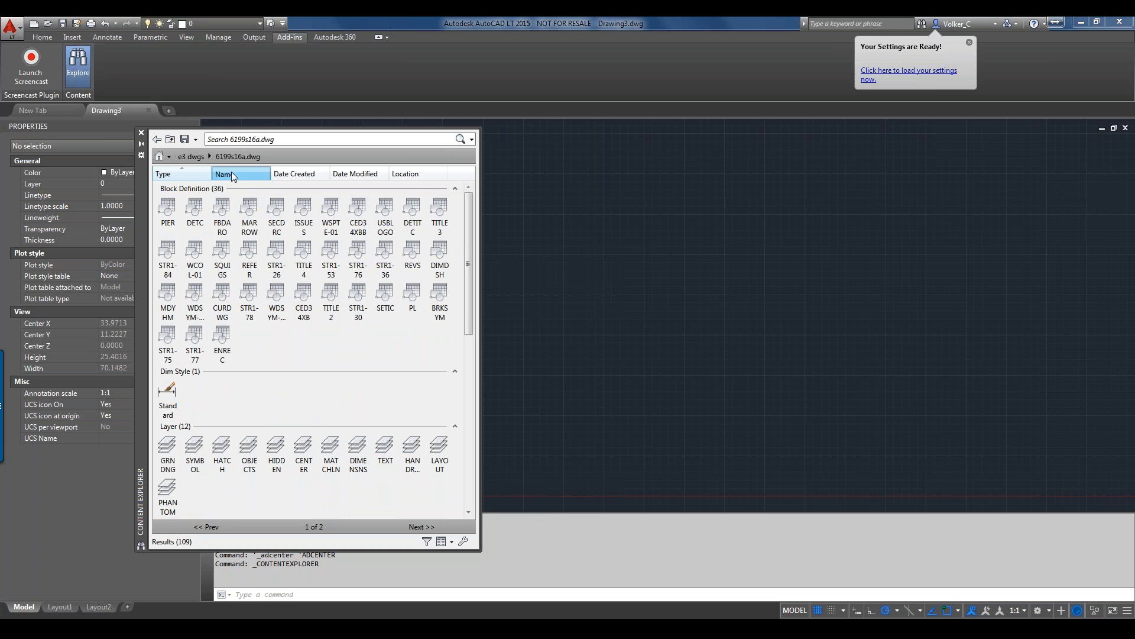
Step: Sort the contents of 6199s16a.dwg by name in both directions, re-sort them by type and look through the groups
{"action": "left_click", "coordinate": [232, 172]}
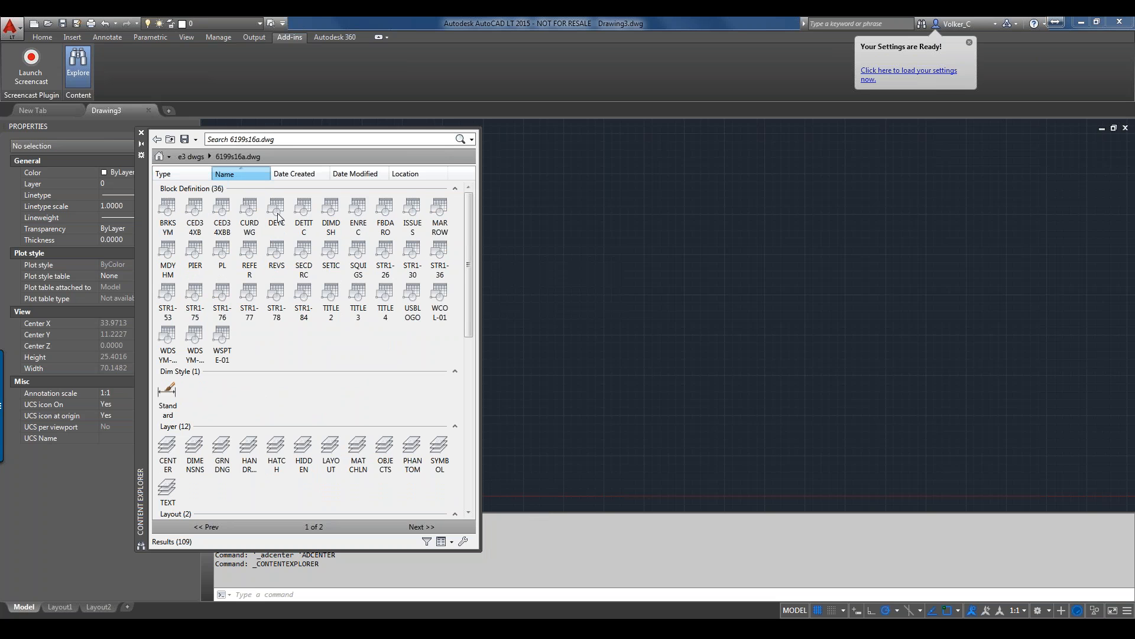
{"action": "left_click", "coordinate": [220, 175]}
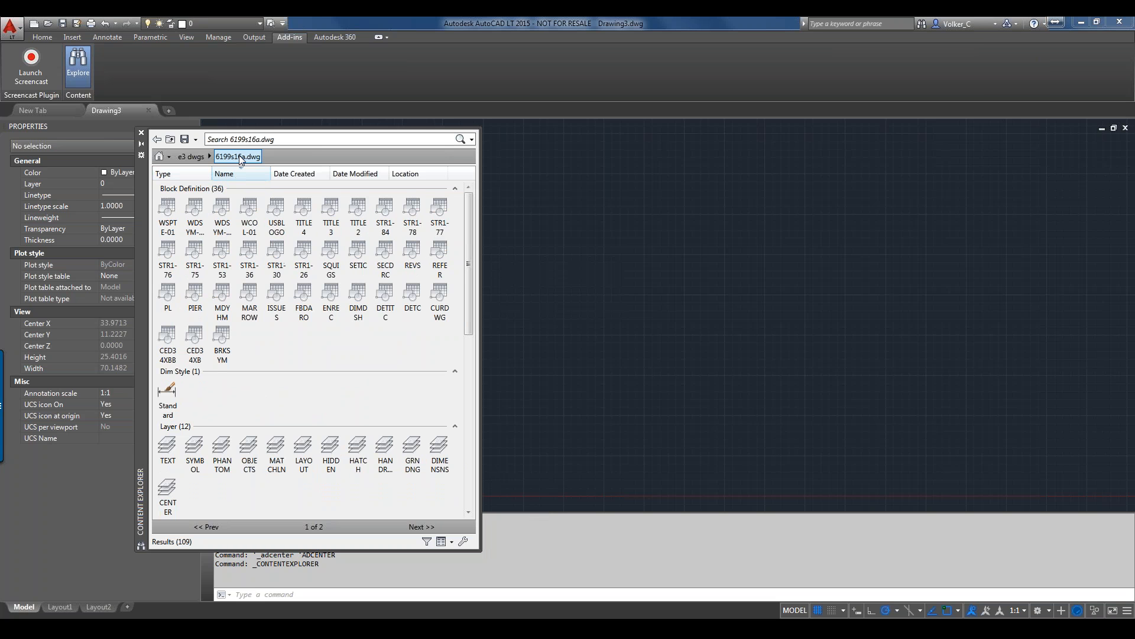
{"action": "left_click", "coordinate": [185, 175]}
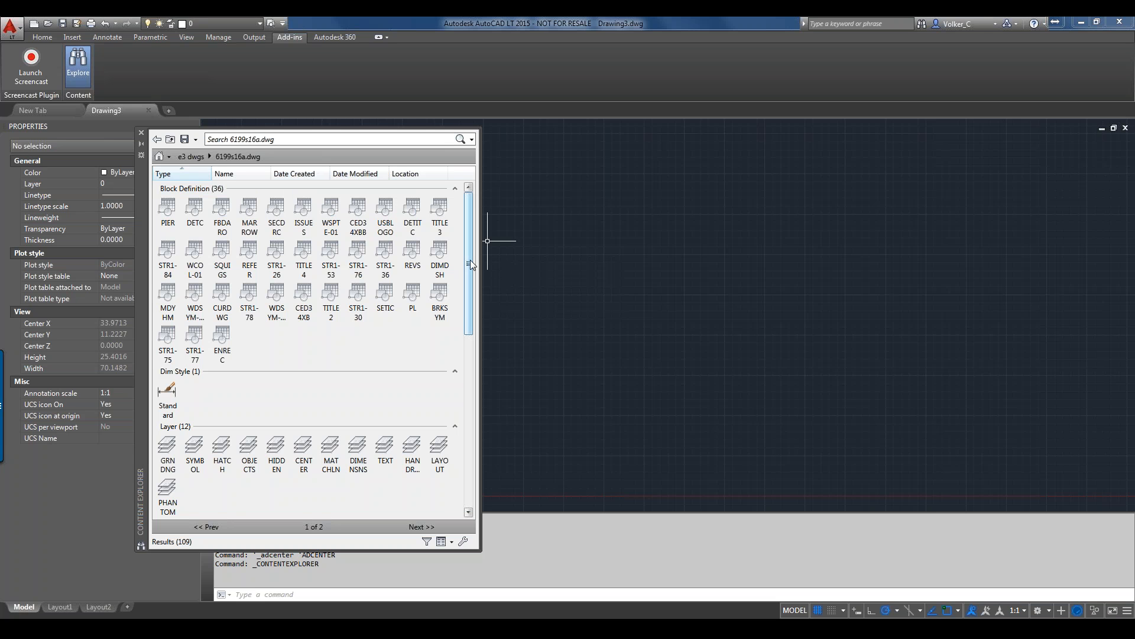
{"action": "scroll", "coordinate": [470, 261], "scroll_direction": "down", "scroll_amount": 1}
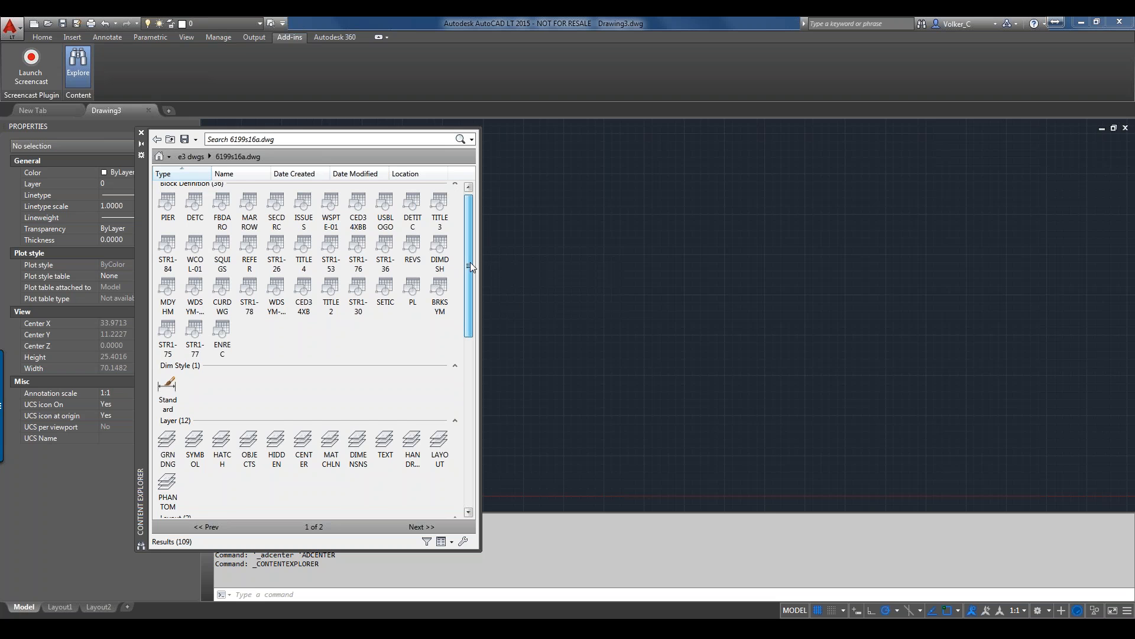
{"action": "mouse_move", "coordinate": [471, 267]}
{"action": "left_mouse_down"}
{"action": "mouse_move", "coordinate": [460, 293]}
{"action": "mouse_move", "coordinate": [467, 436]}
{"action": "mouse_move", "coordinate": [468, 277]}
{"action": "left_mouse_up"}
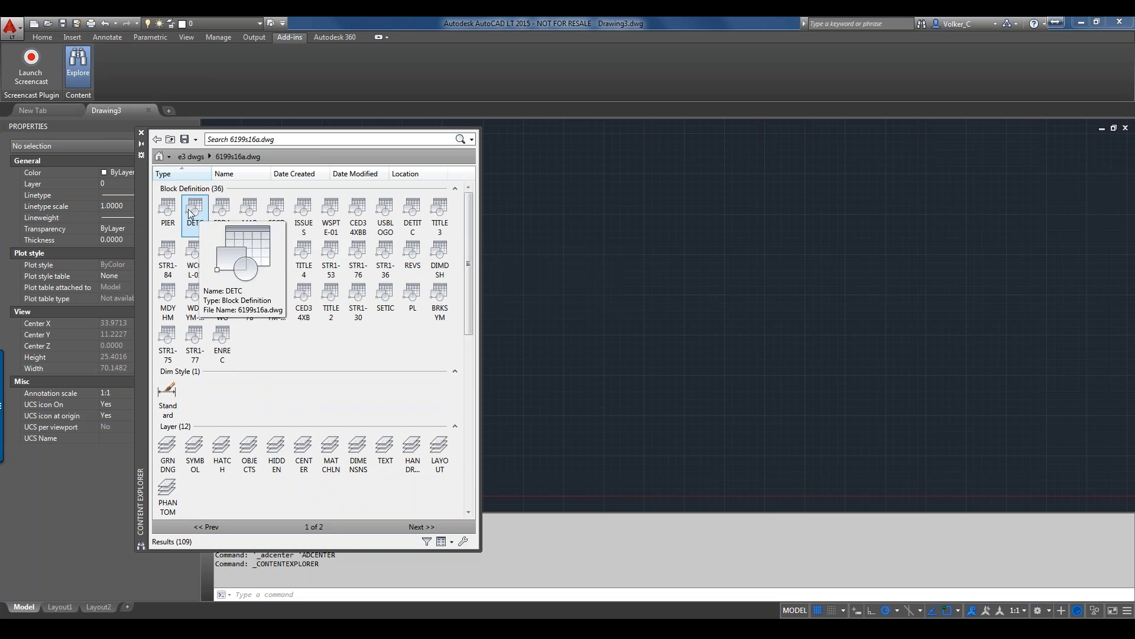
Step: Insert the PIER block definition from 6199s16a.dwg into the model space of Drawing3
{"action": "mouse_move", "coordinate": [173, 210]}
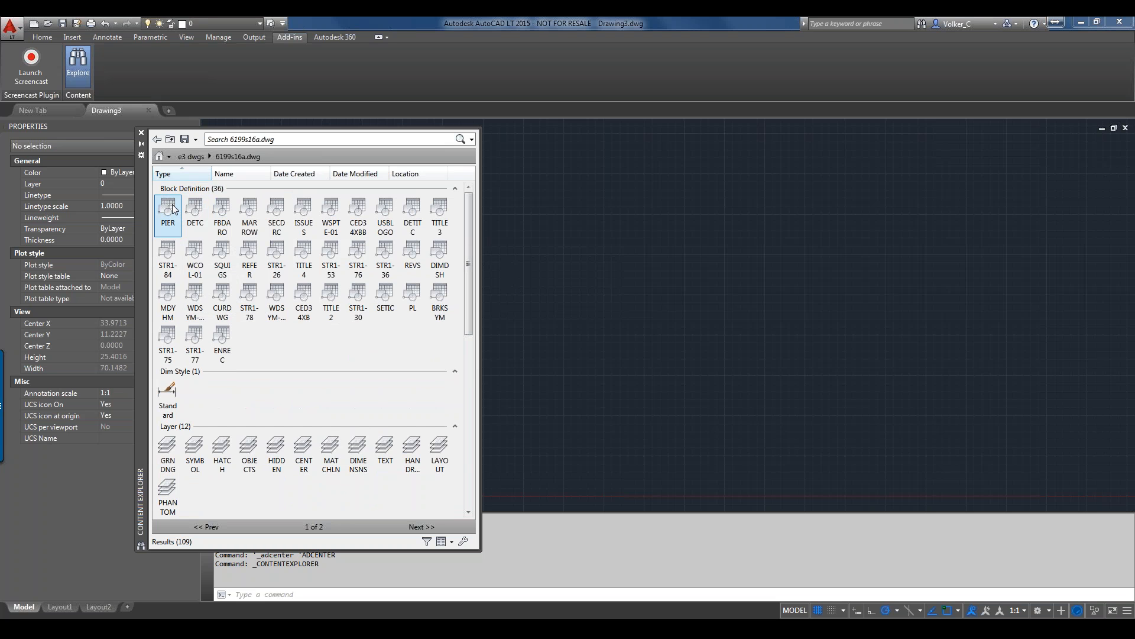
{"action": "mouse_move", "coordinate": [173, 208]}
{"action": "left_mouse_down"}
{"action": "mouse_move", "coordinate": [351, 293]}
{"action": "mouse_move", "coordinate": [528, 312]}
{"action": "left_mouse_up"}
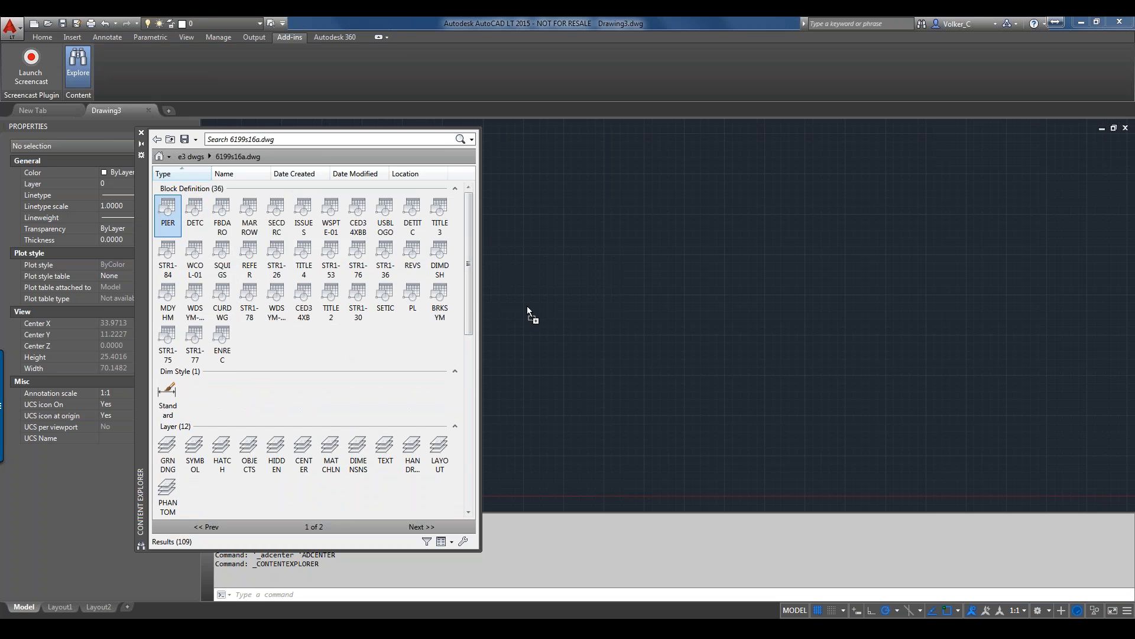
{"action": "left_click_drag", "start_coordinate": [607, 310], "coordinate": [607, 310]}
{"action": "left_click", "coordinate": [608, 310]}
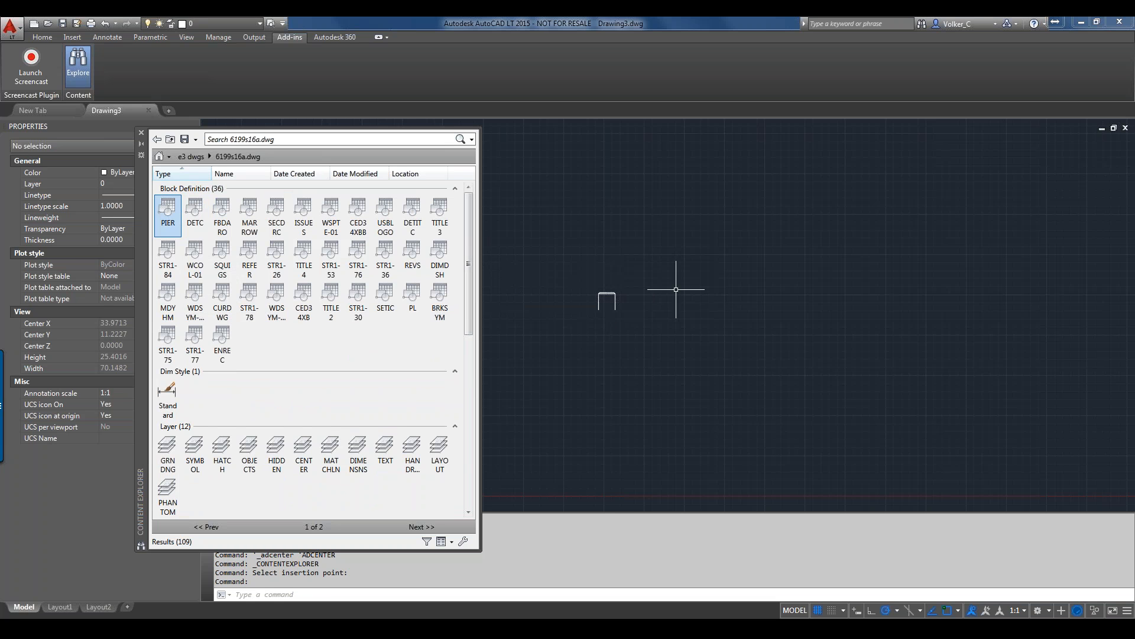
Step: Open the source drawing of the DETC block and look through the remaining contents of 6199s16a.dwg down to the text styles
{"action": "right_click", "coordinate": [195, 214]}
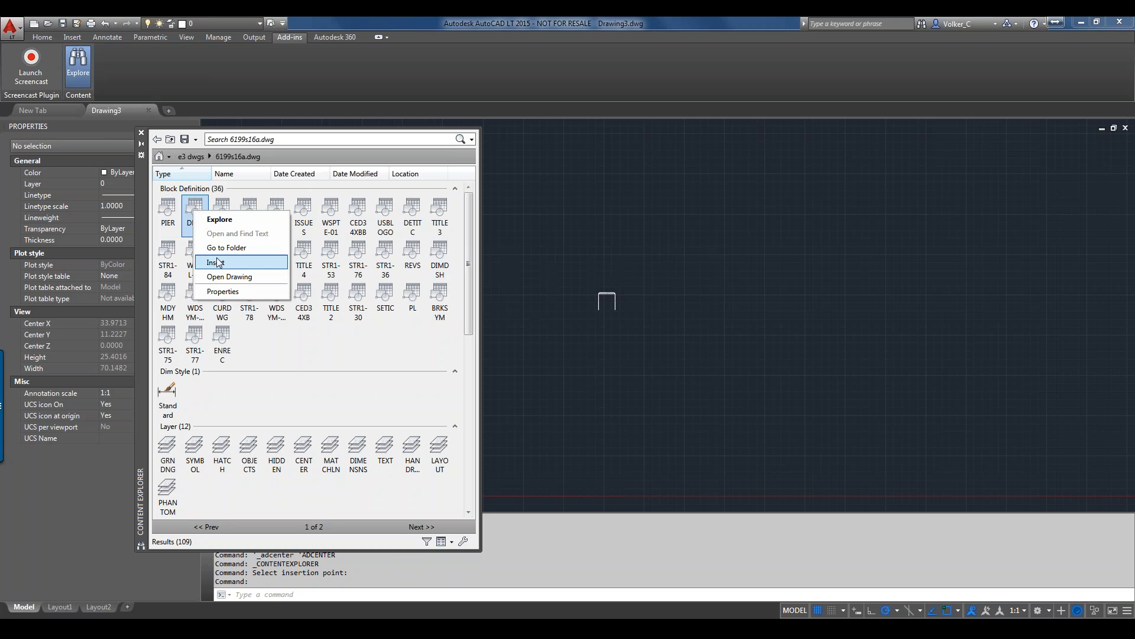
{"action": "left_click", "coordinate": [225, 277]}
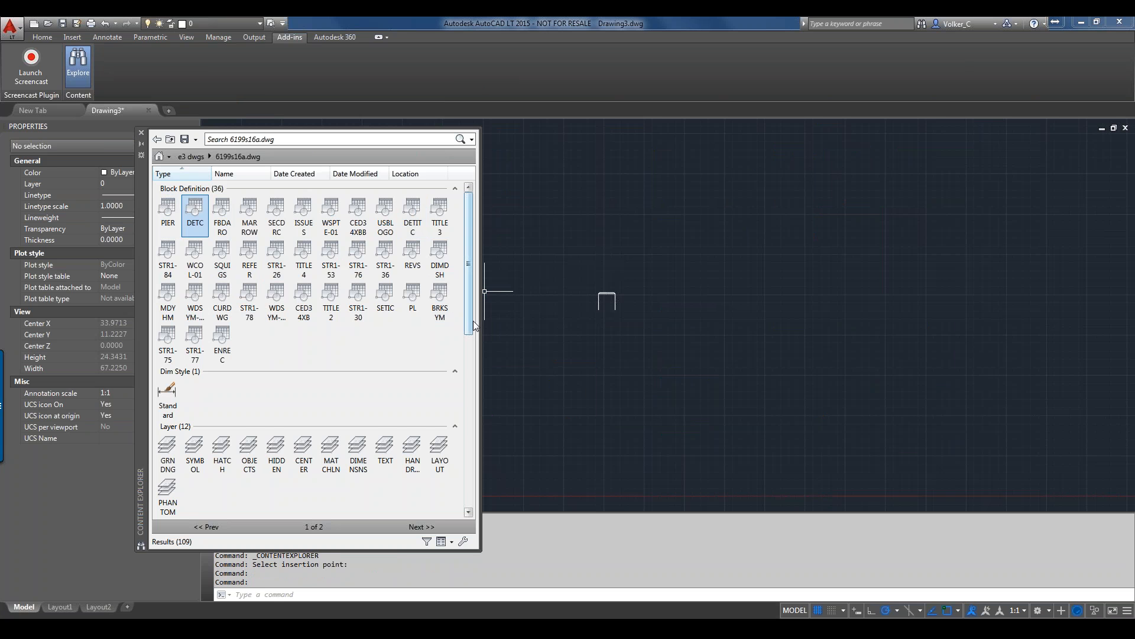
{"action": "left_click_drag", "start_coordinate": [472, 330], "coordinate": [485, 502]}
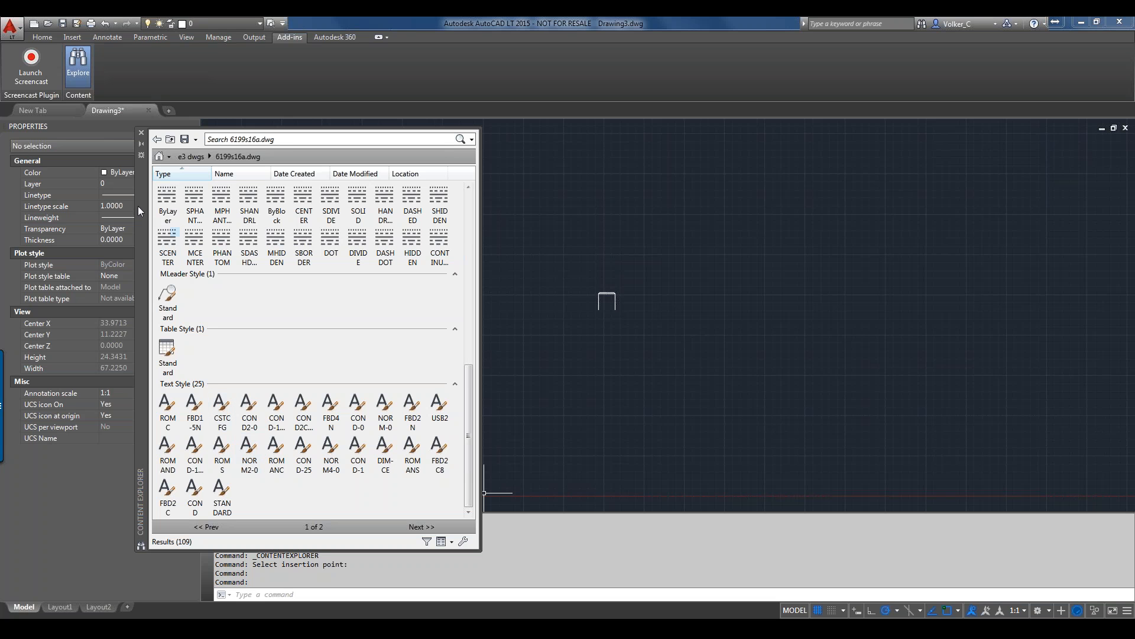
Step: Return to the watched folders in Content Explorer and display them in Detail View
{"action": "left_click", "coordinate": [160, 156]}
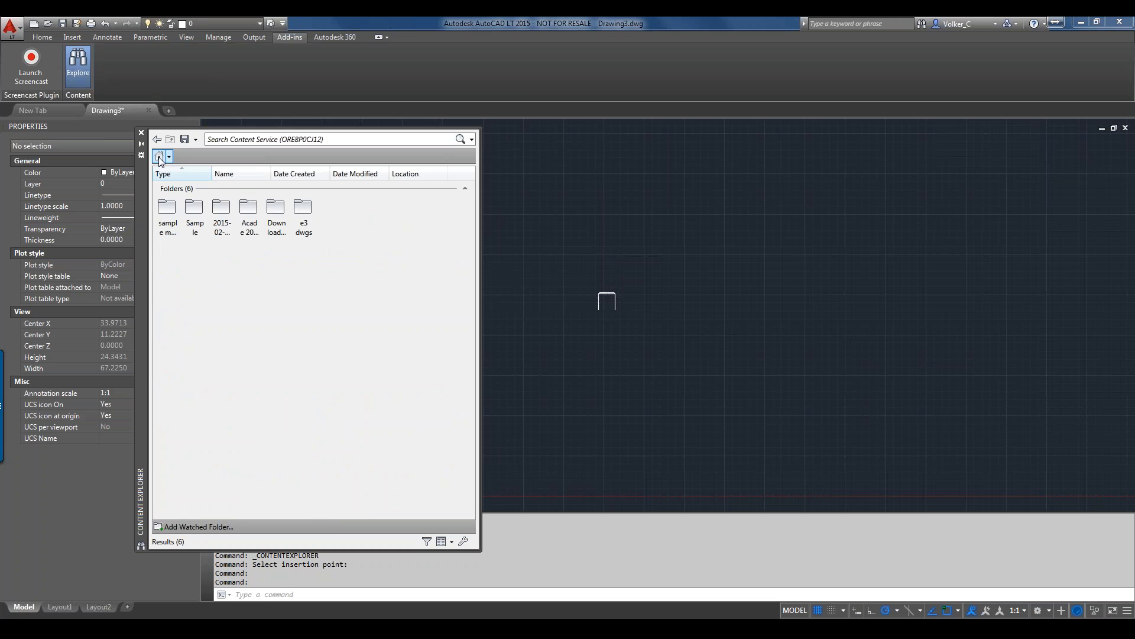
{"action": "left_click", "coordinate": [453, 542]}
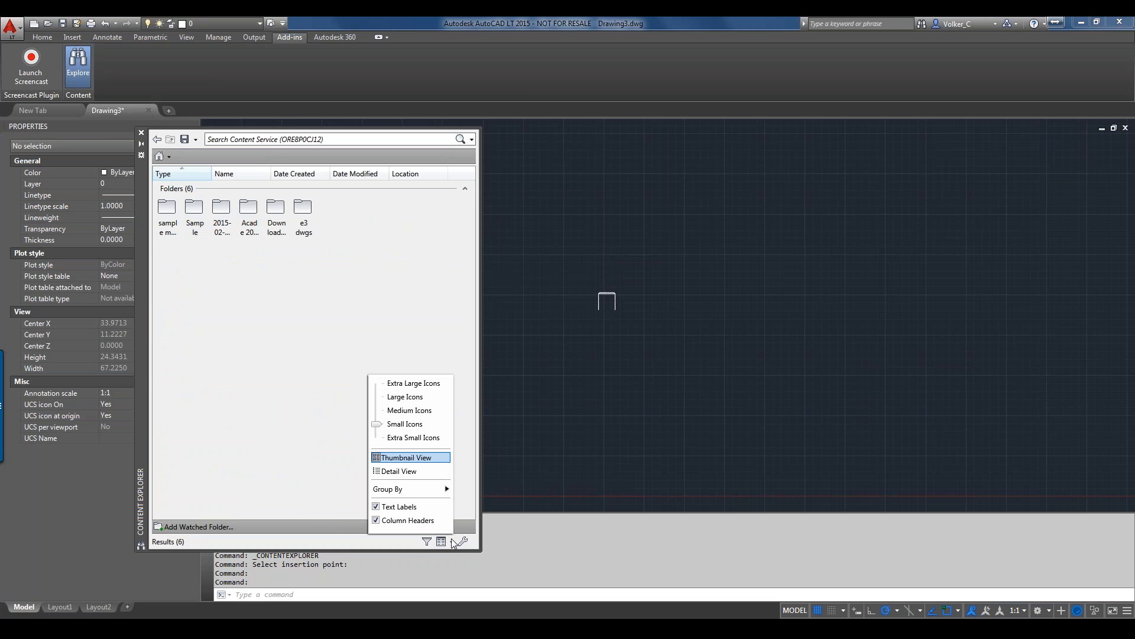
{"action": "left_click", "coordinate": [402, 470]}
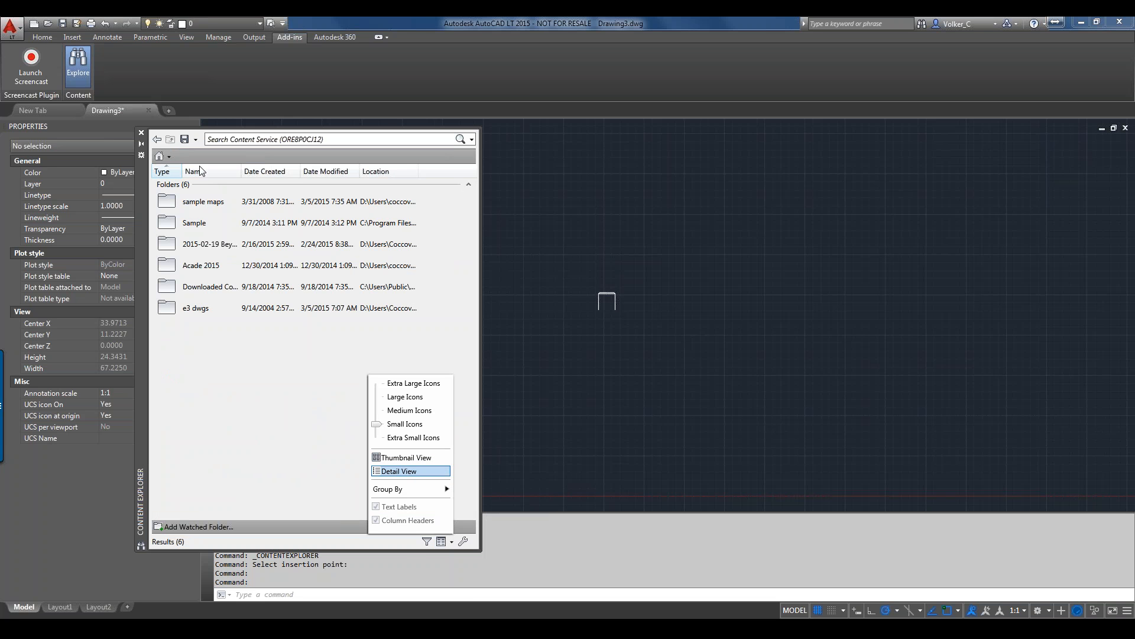
Step: Switch to the content service on ORE5WS2Z12 and look through the contents of 0312A79.dwg in its Autodesk folder
{"action": "left_click", "coordinate": [170, 157]}
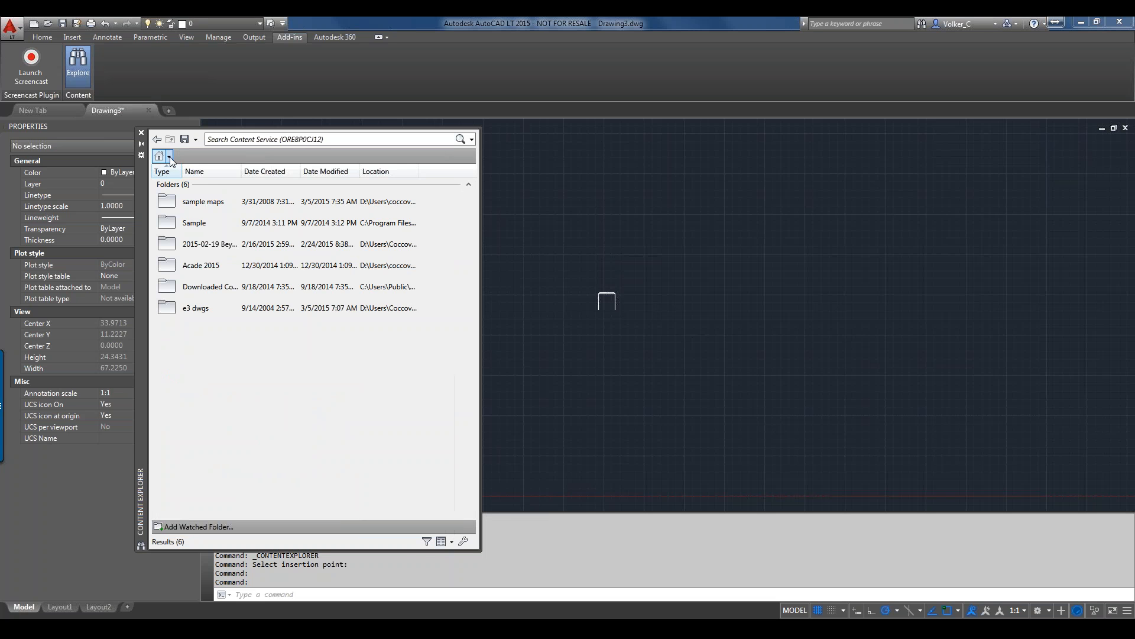
{"action": "left_click", "coordinate": [169, 157]}
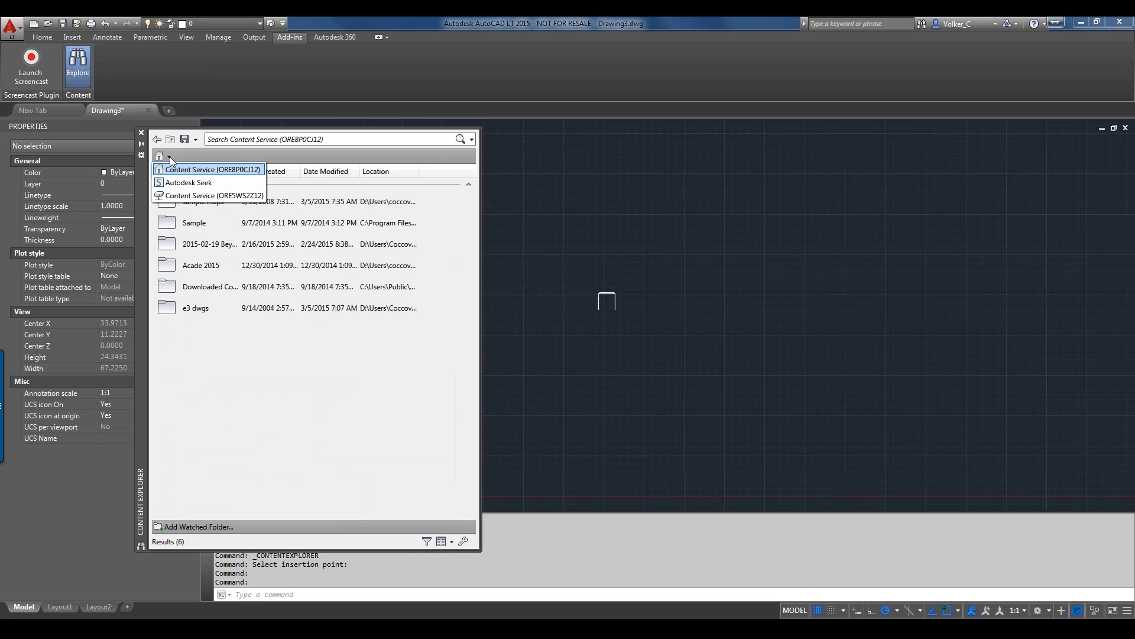
{"action": "left_click", "coordinate": [172, 196]}
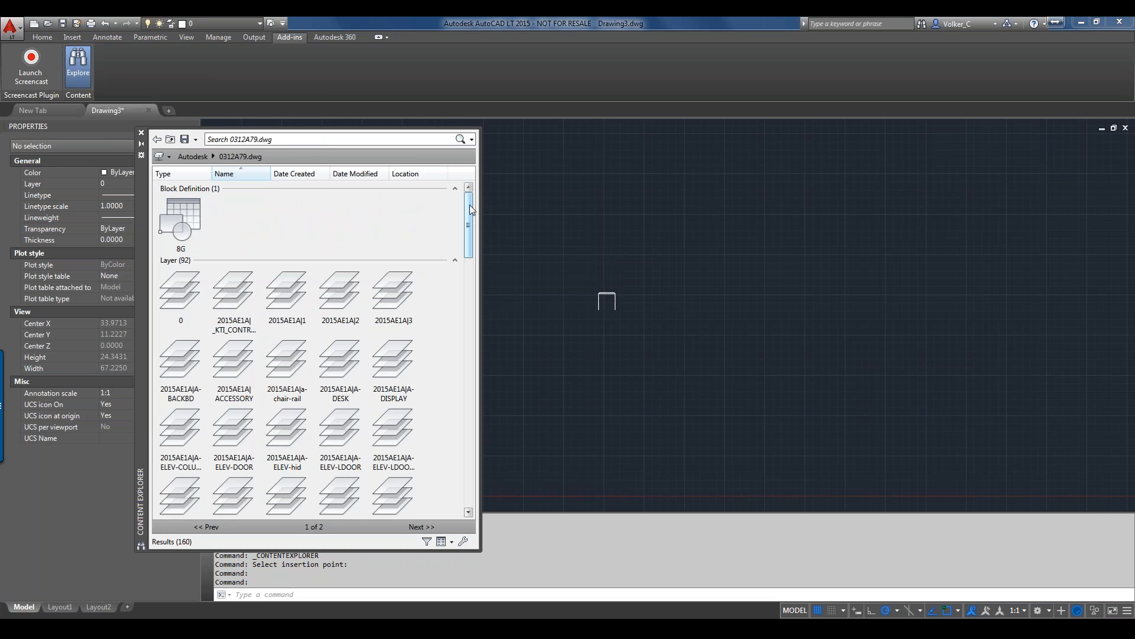
{"action": "left_click_drag", "start_coordinate": [471, 208], "coordinate": [475, 461]}
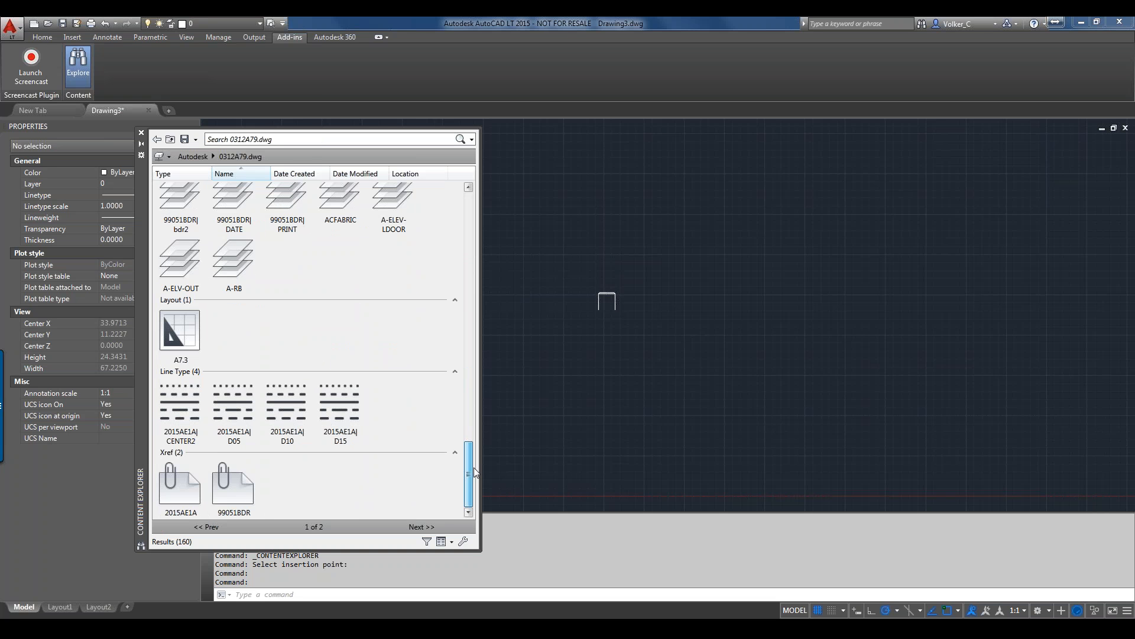
{"action": "left_click_drag", "start_coordinate": [475, 471], "coordinate": [481, 210]}
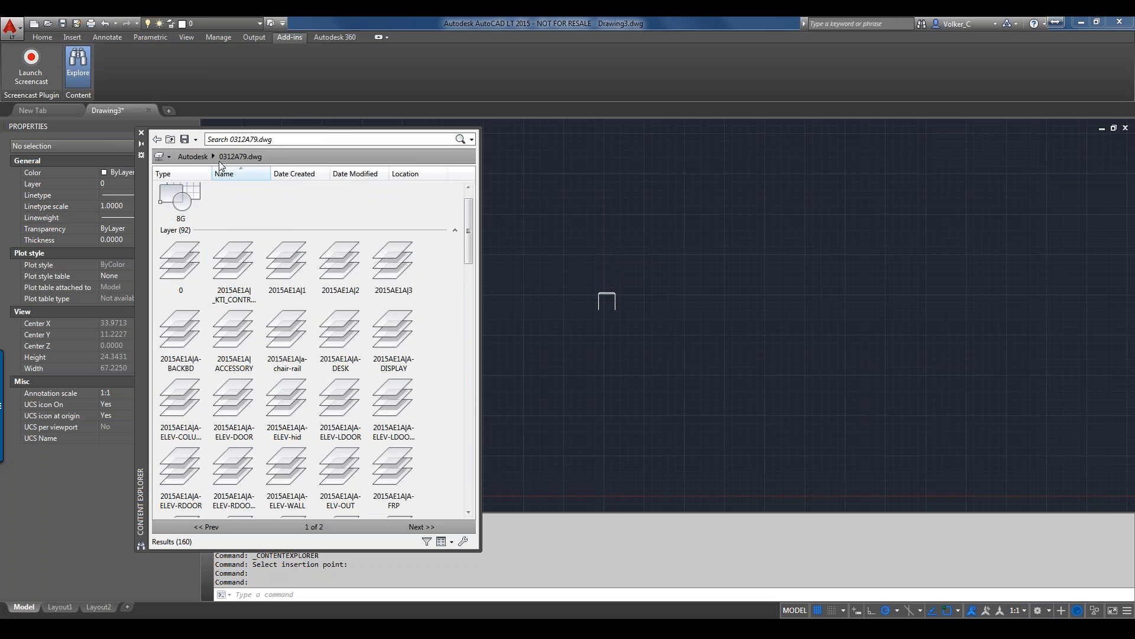
Step: Open the Spiral Design folder inside the service's Autodesk folder and search it for "cabinet"
{"action": "left_click", "coordinate": [158, 158]}
{"action": "double_click", "coordinate": [183, 215]}
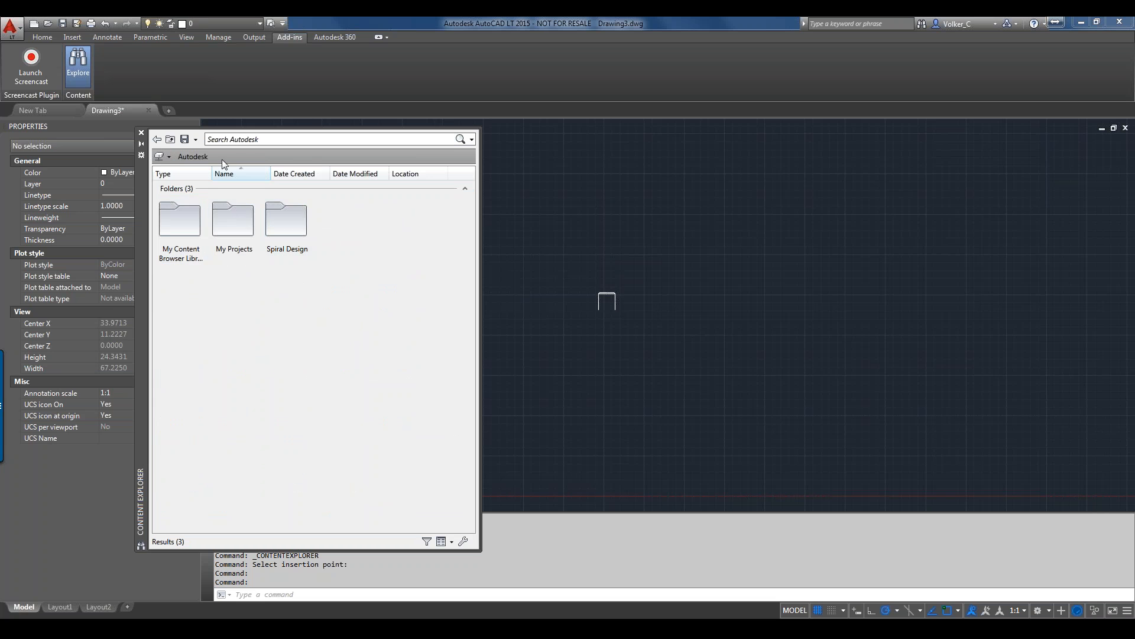
{"action": "double_click", "coordinate": [283, 219]}
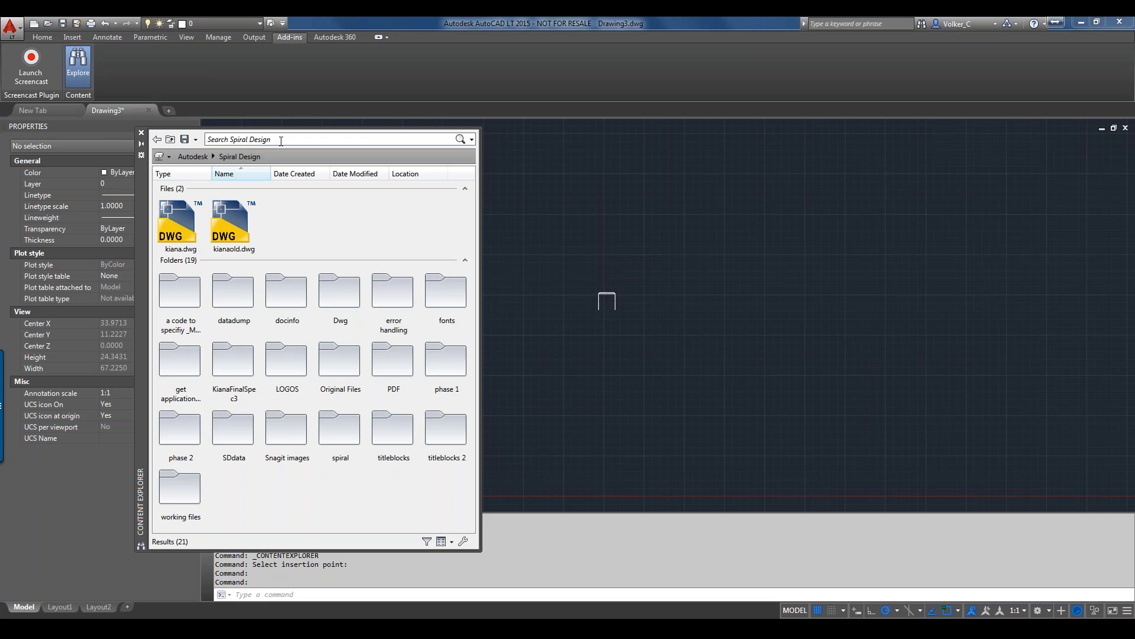
{"action": "left_click", "coordinate": [281, 141]}
{"action": "type", "text": "cabinet"}
{"action": "key", "text": "Return"}
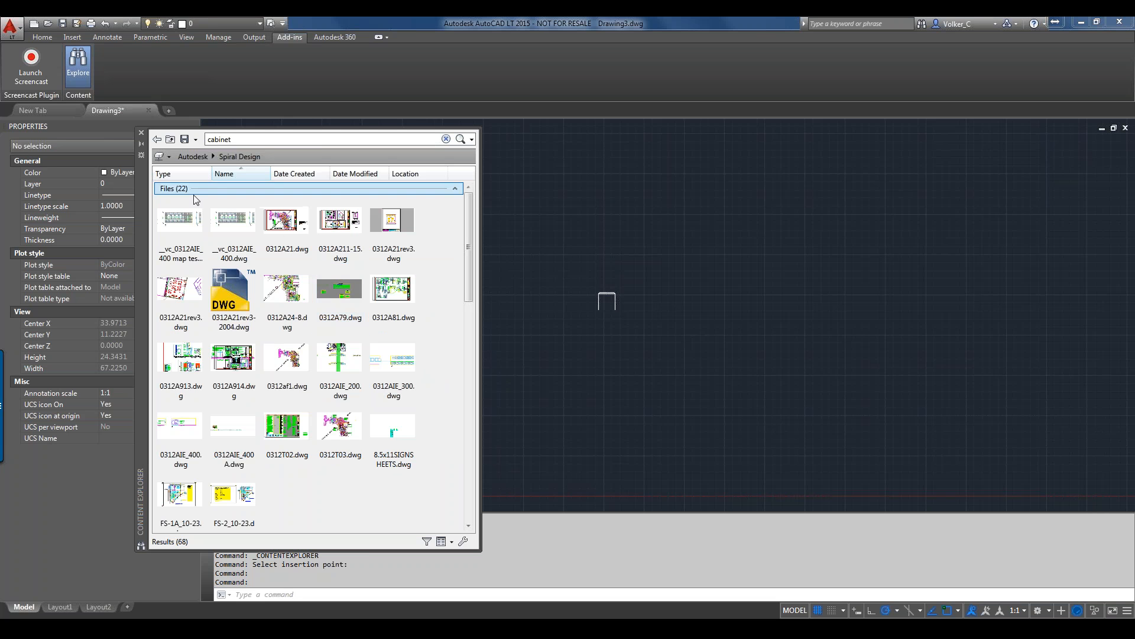
Step: Open the contents of 0312A21.dwg from the search results and sort them by type with the xref group first
{"action": "mouse_move", "coordinate": [234, 225]}
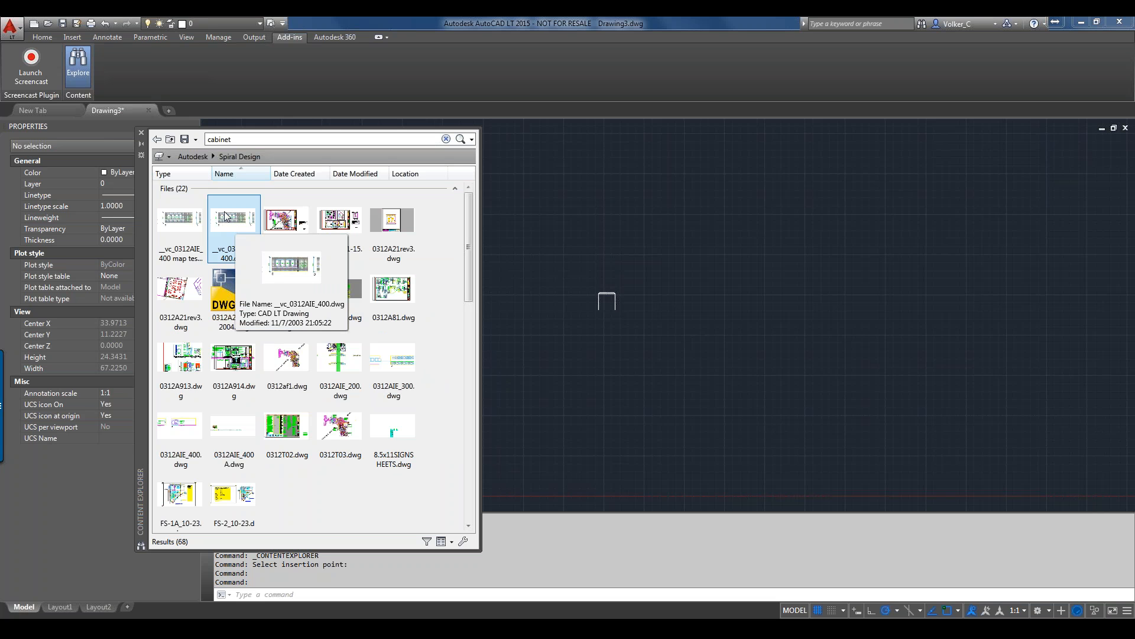
{"action": "mouse_move", "coordinate": [279, 220]}
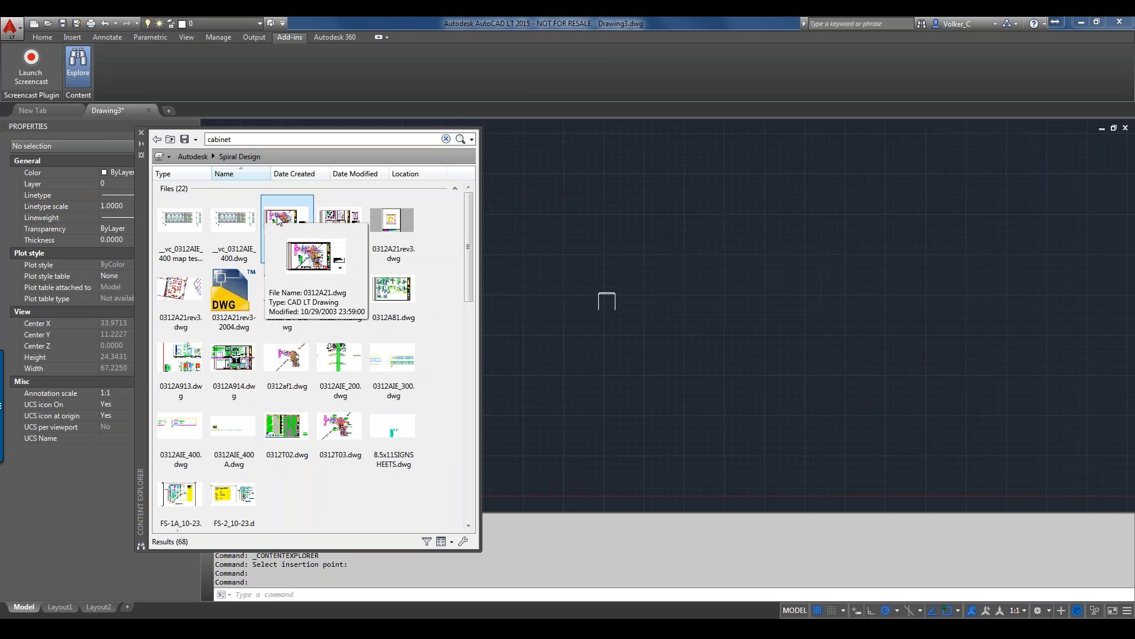
{"action": "double_click", "coordinate": [278, 219]}
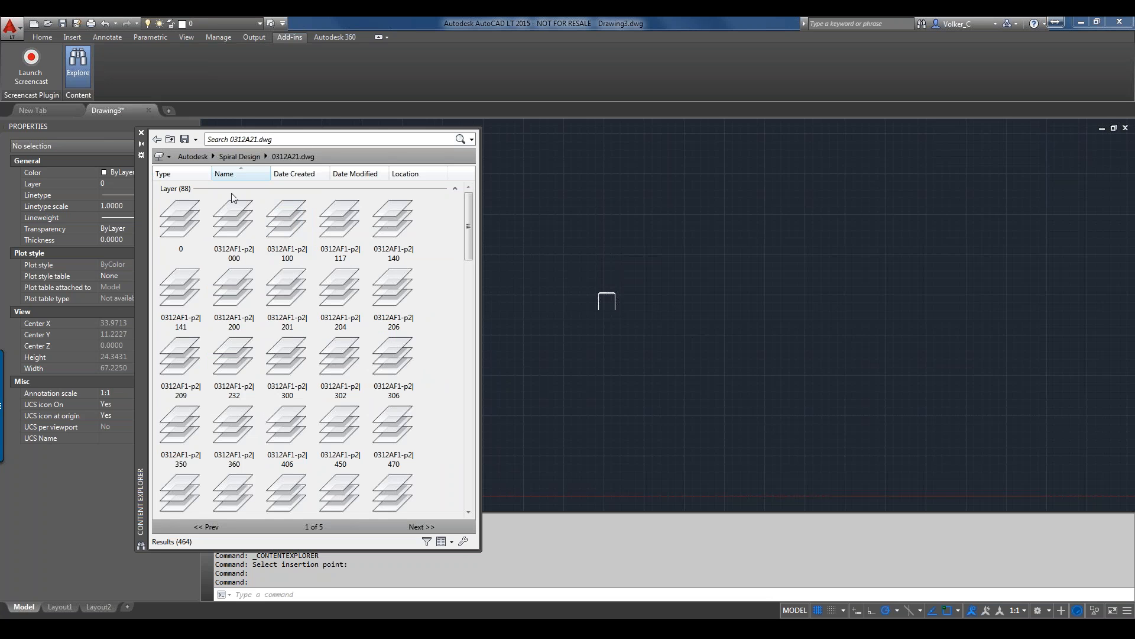
{"action": "left_click", "coordinate": [176, 172]}
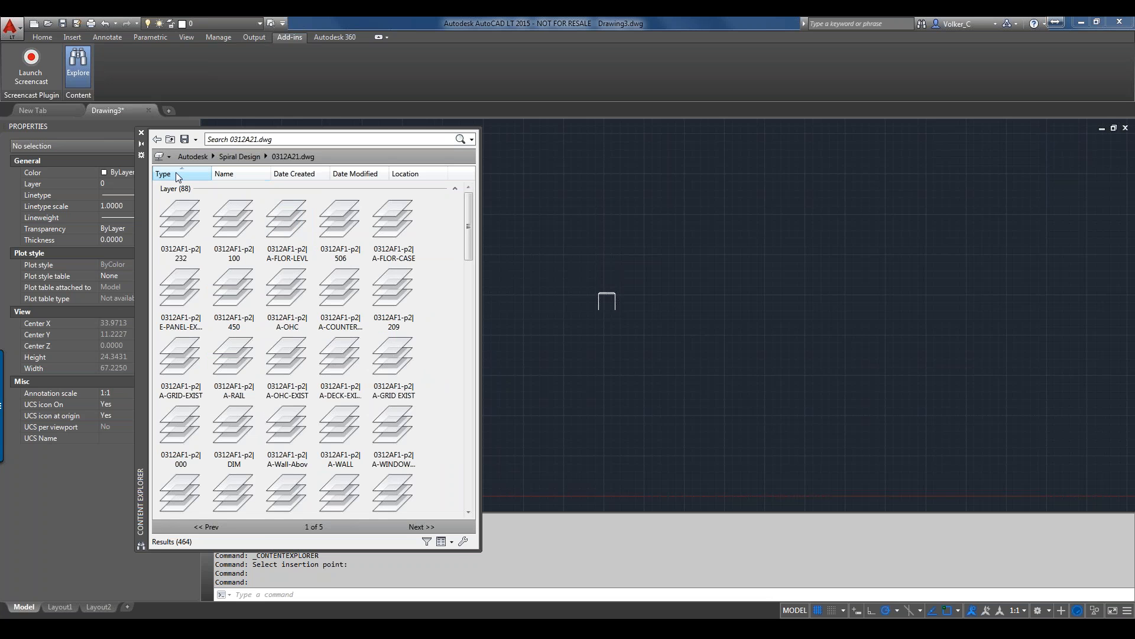
{"action": "left_click", "coordinate": [177, 173]}
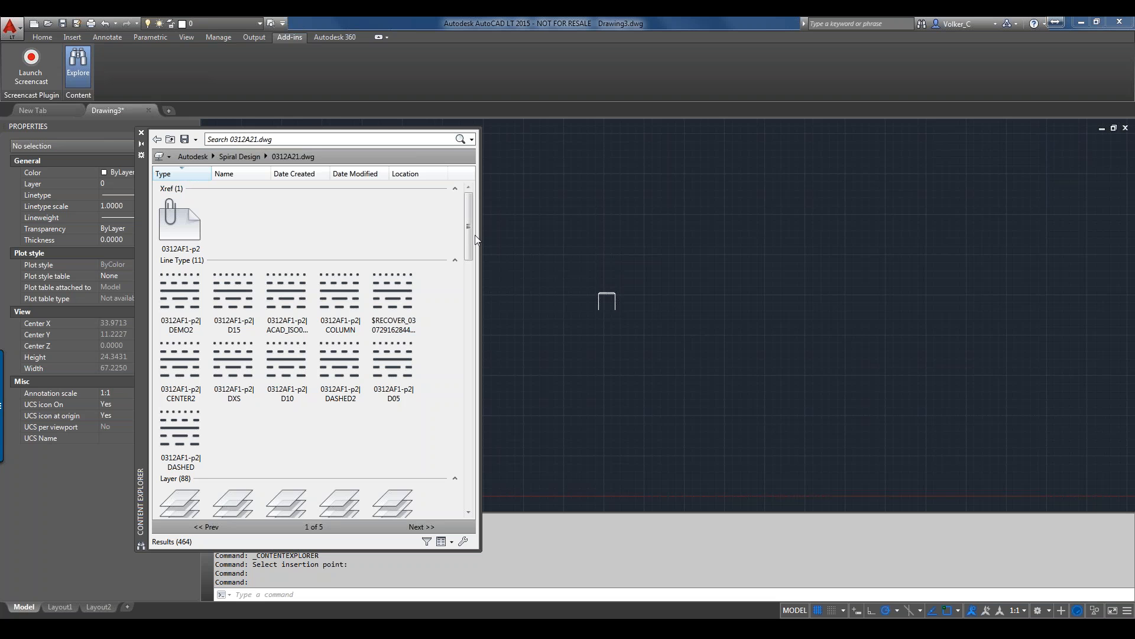
{"action": "left_click_drag", "start_coordinate": [467, 240], "coordinate": [480, 218]}
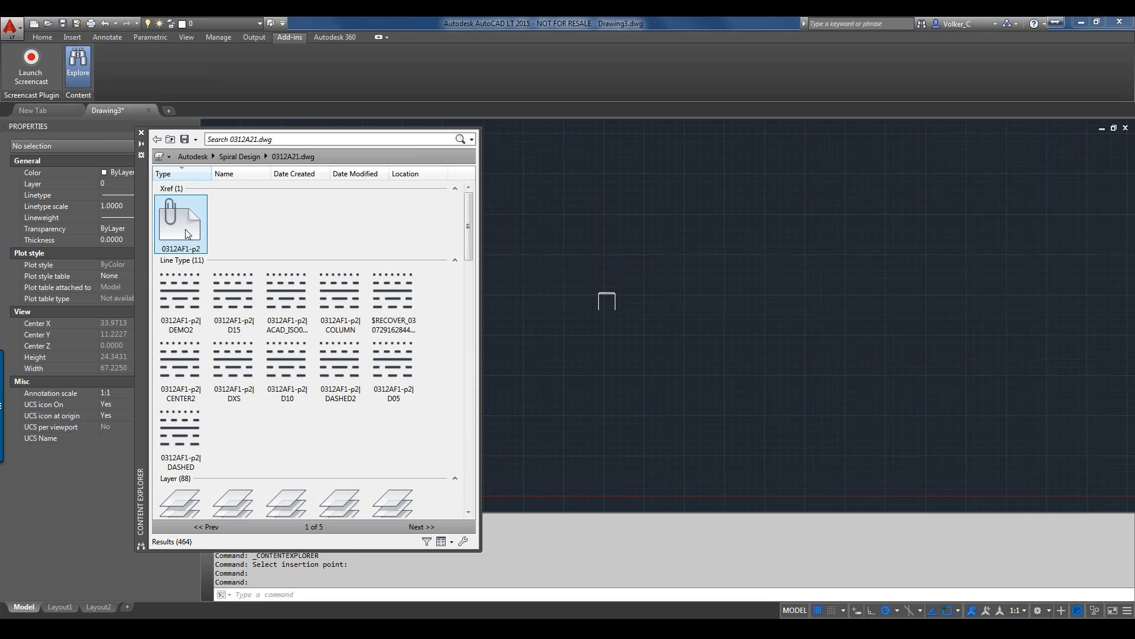
Step: Try to explore the 0312AF1-p2 xref inside 0312A21.dwg
{"action": "mouse_move", "coordinate": [185, 229]}
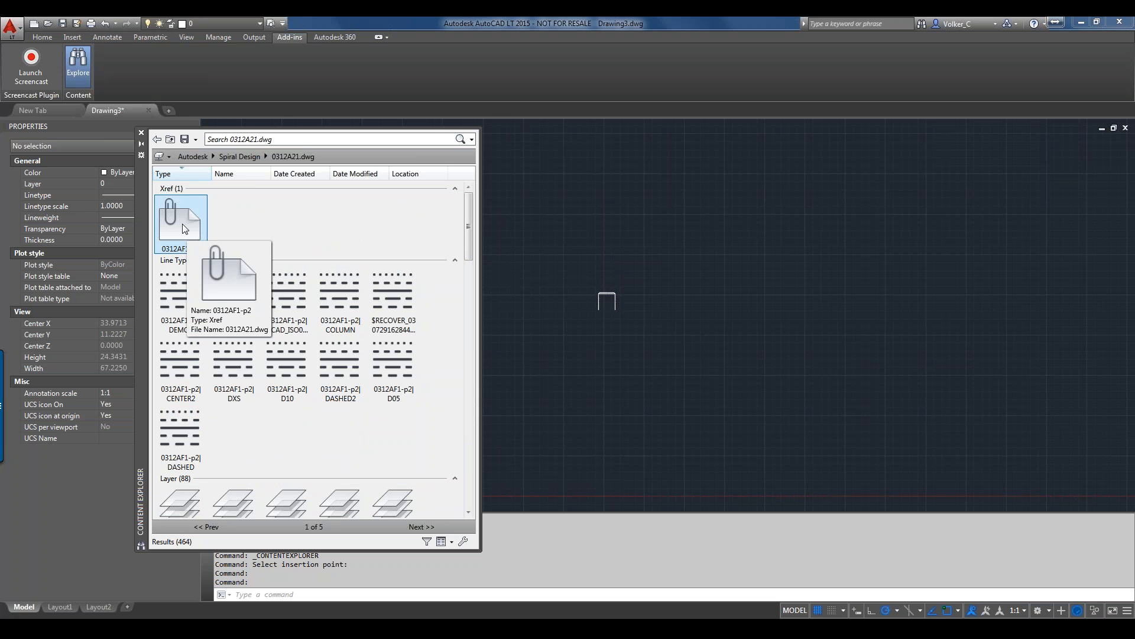
{"action": "double_click", "coordinate": [183, 224]}
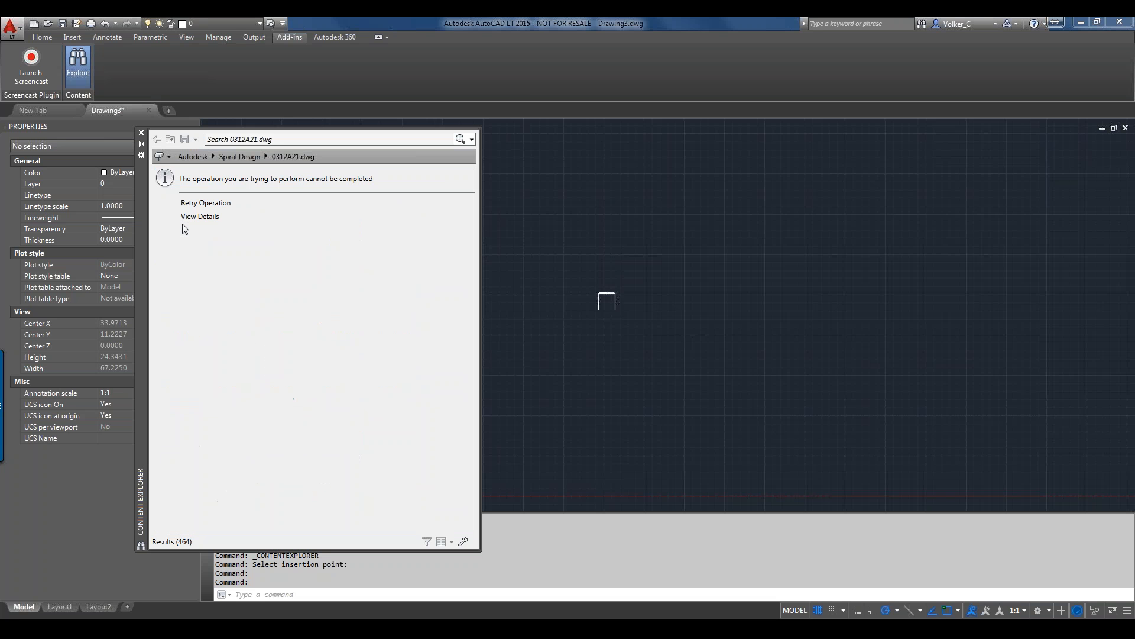
{"action": "left_click", "coordinate": [169, 157]}
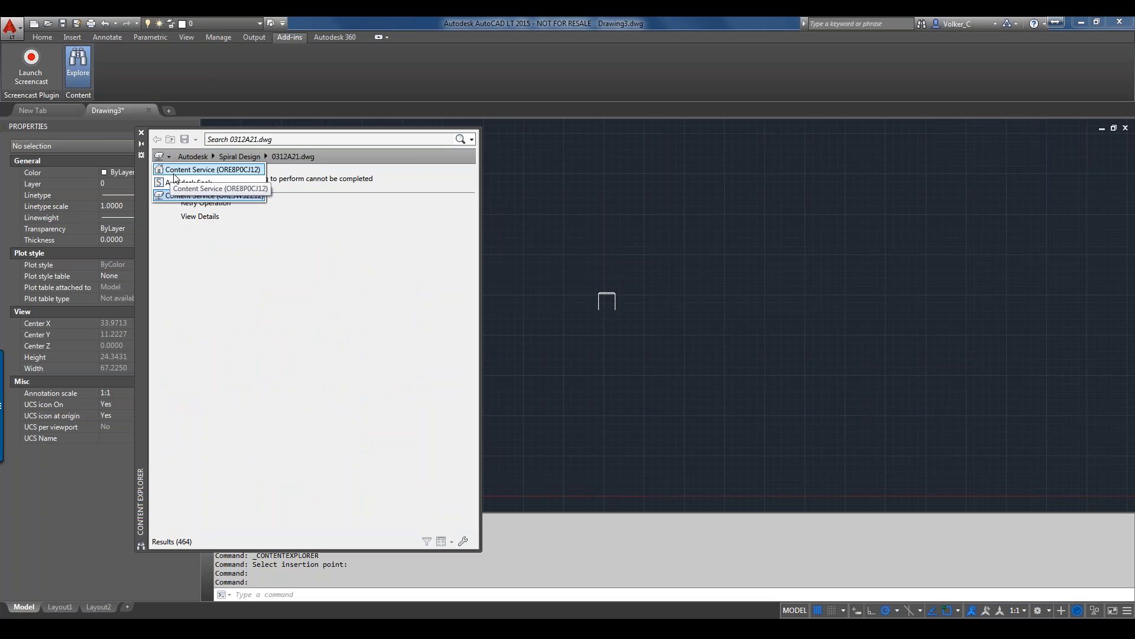
{"action": "left_click", "coordinate": [196, 154]}
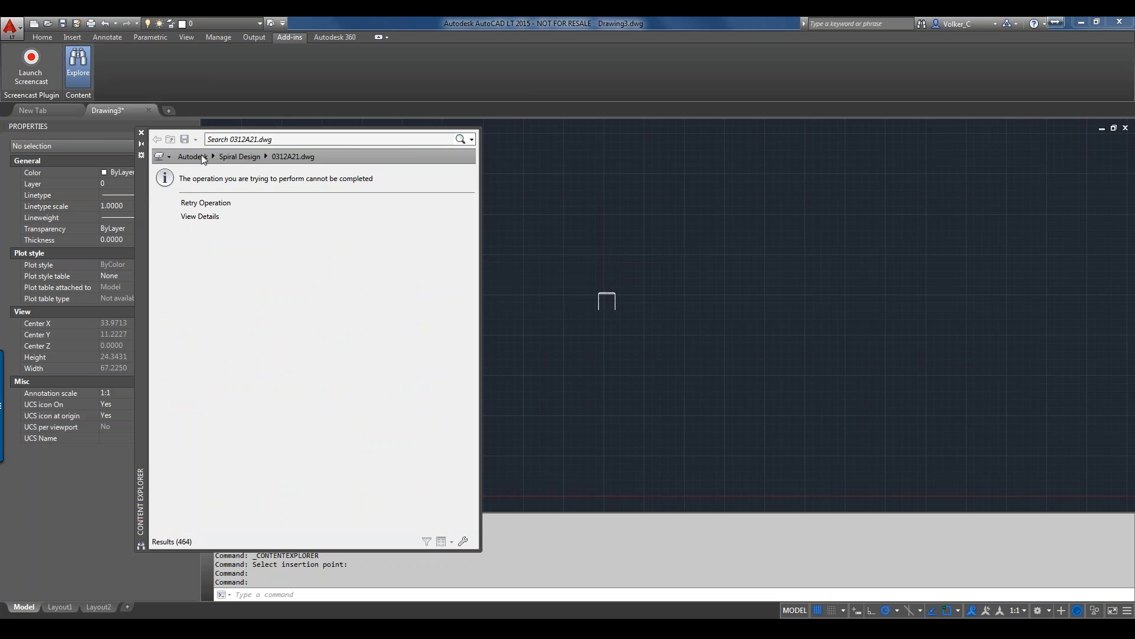
Step: Return to the networked content service's Autodesk folder and switch the content source to Autodesk Seek
{"action": "left_click", "coordinate": [159, 157]}
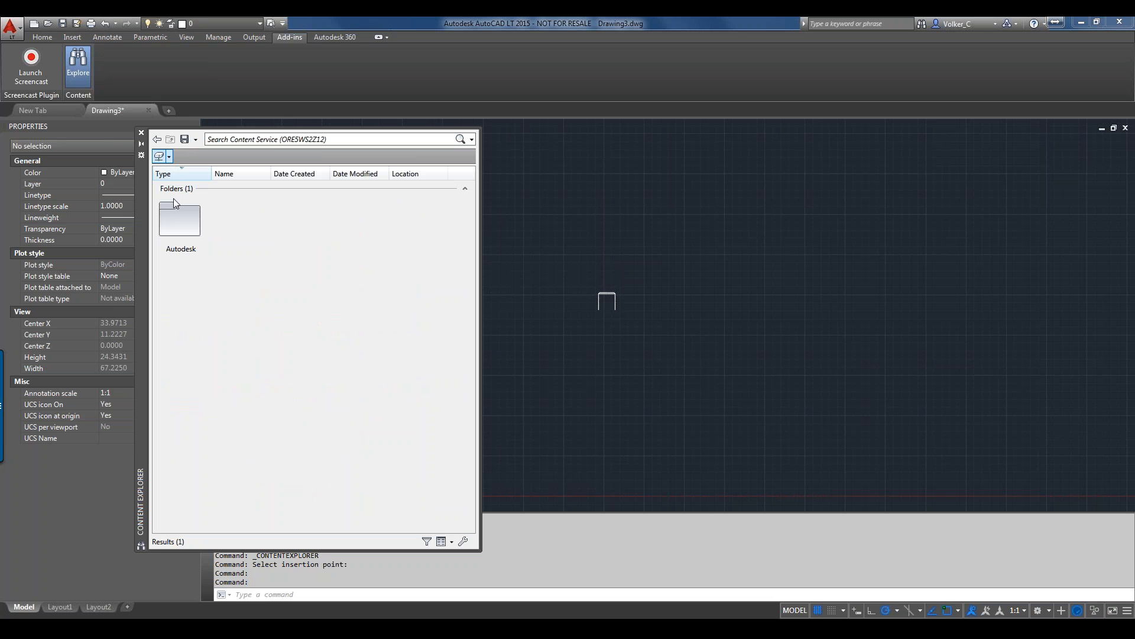
{"action": "double_click", "coordinate": [183, 220]}
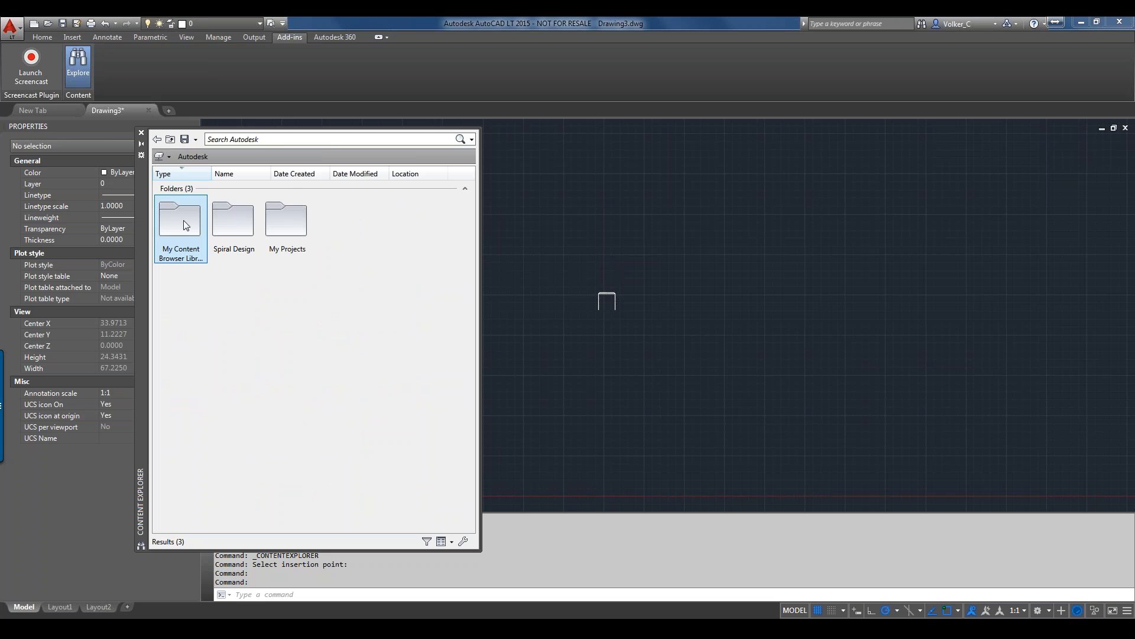
{"action": "left_click", "coordinate": [169, 156]}
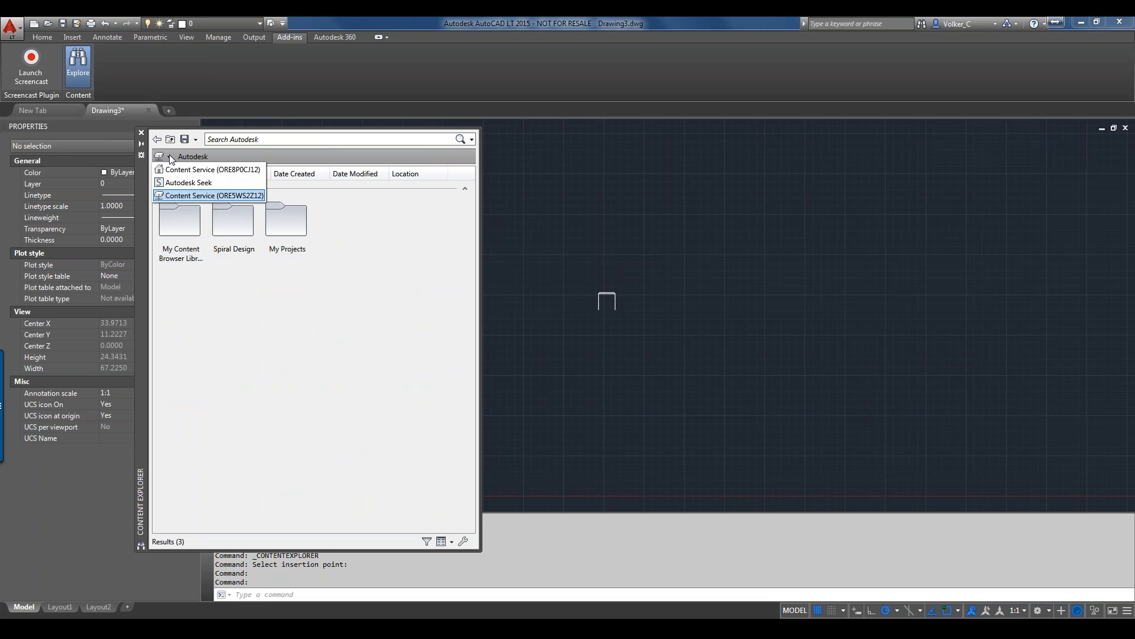
{"action": "left_click", "coordinate": [182, 183]}
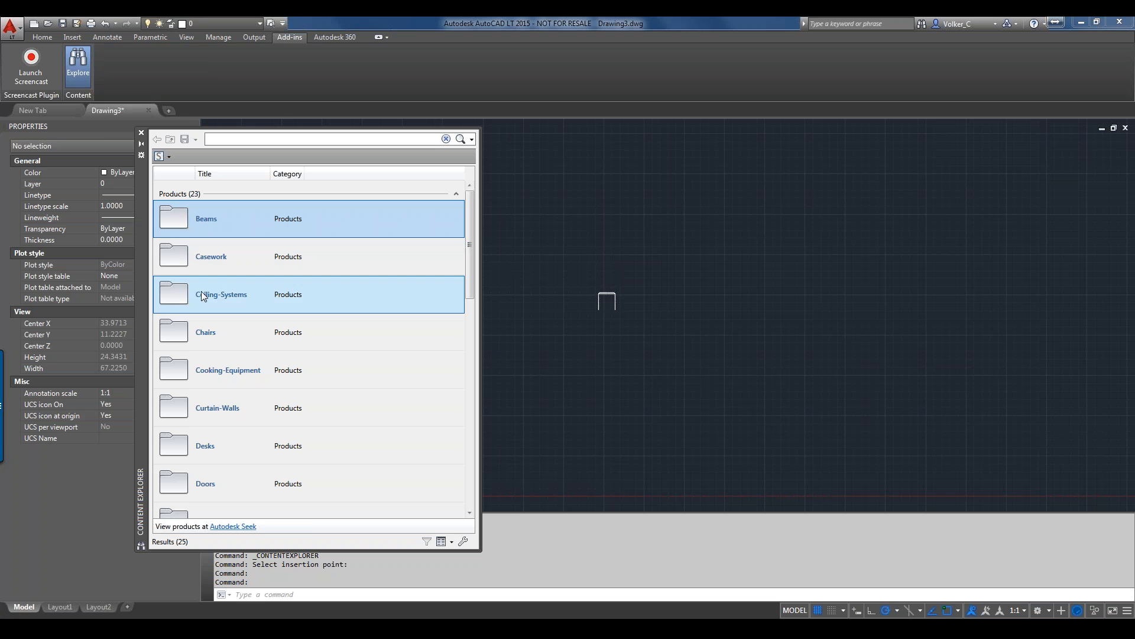
Step: Sort the Chairs category by product and open the available files of Aeron Work Chair, Side Chair and Work Stool
{"action": "double_click", "coordinate": [185, 336]}
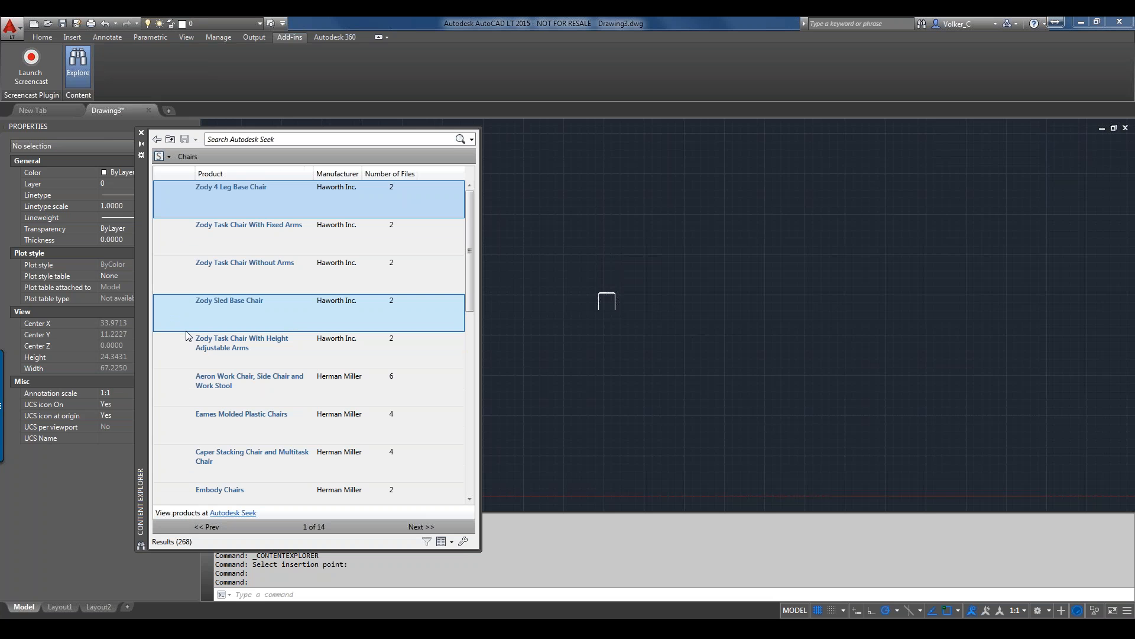
{"action": "left_click", "coordinate": [228, 175]}
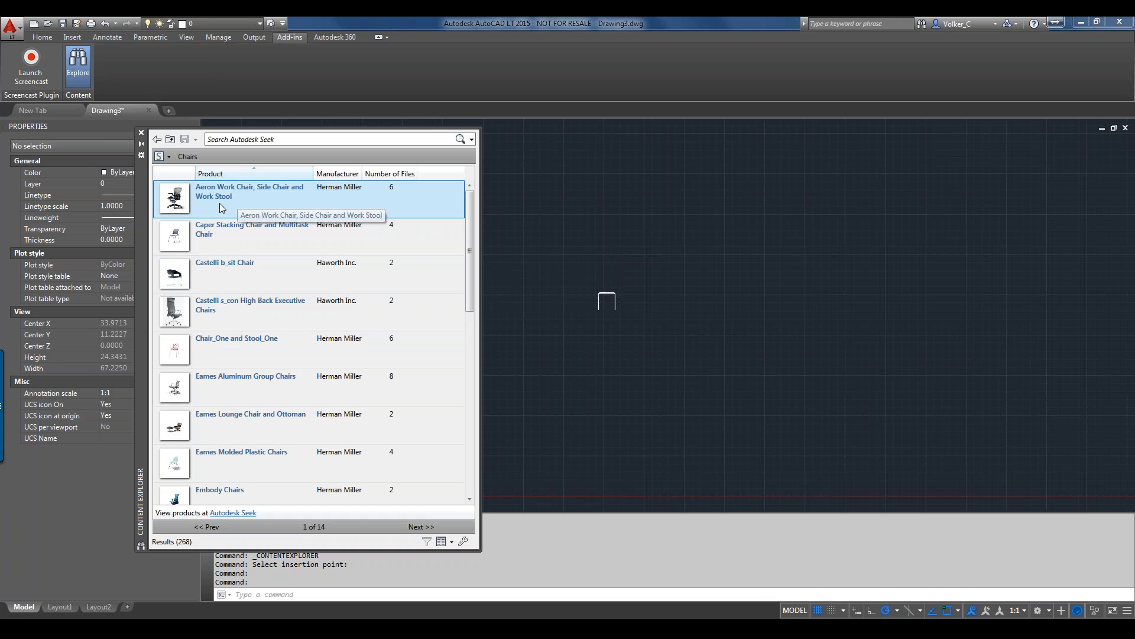
{"action": "left_click", "coordinate": [175, 202]}
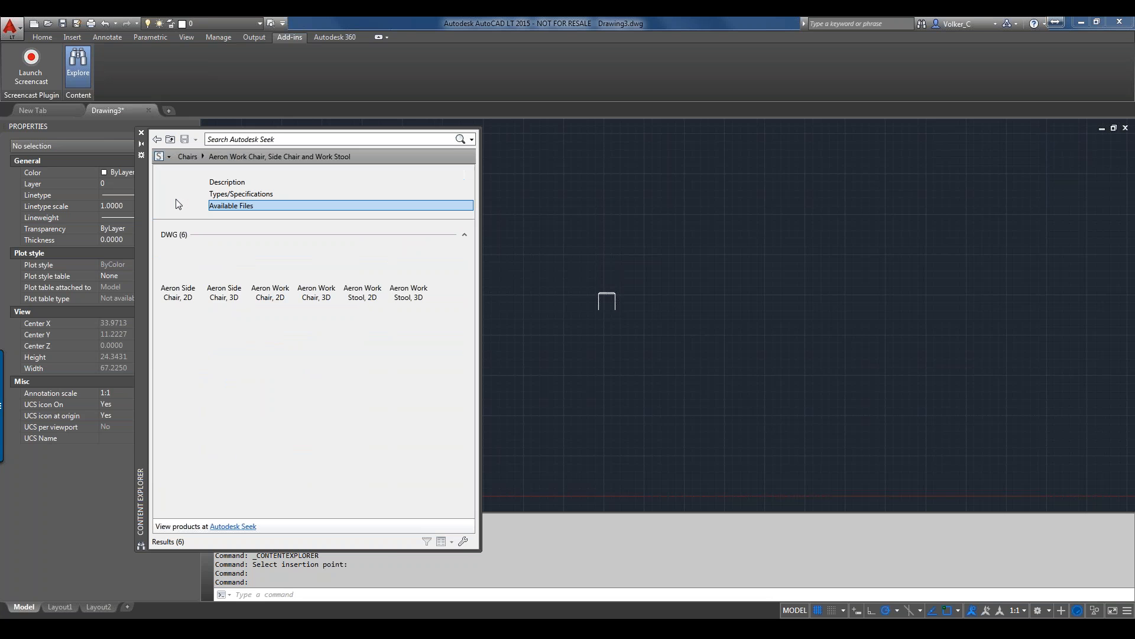
{"action": "mouse_move", "coordinate": [179, 203]}
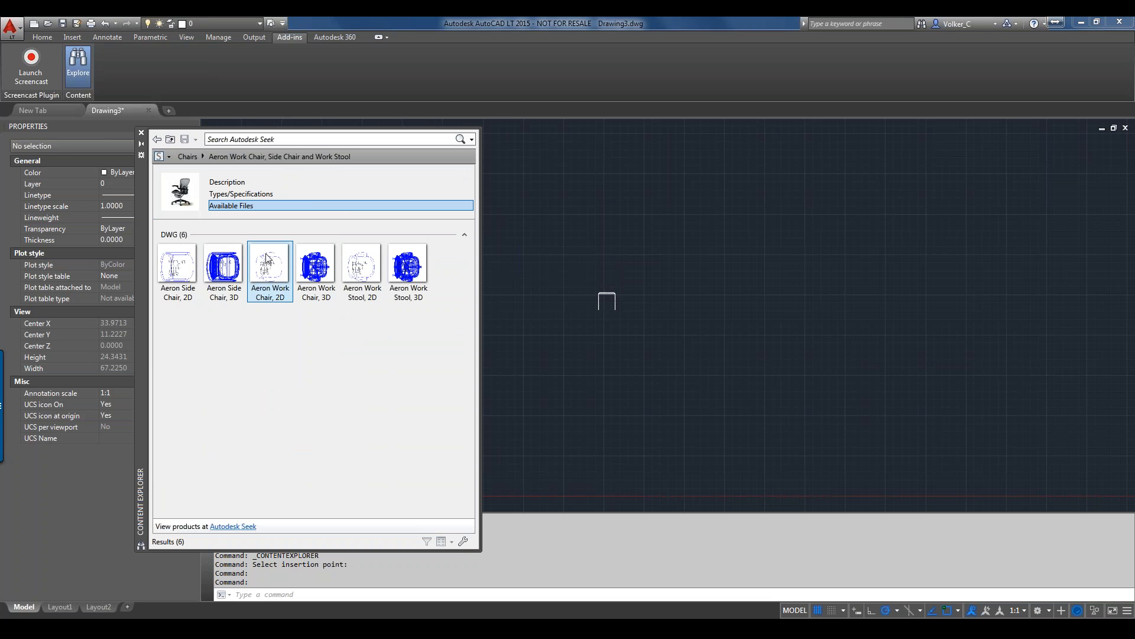
Step: Insert the Aeron Side Chair, 2D file into the drawing with the substitute block name chair2
{"action": "left_click", "coordinate": [211, 257]}
{"action": "left_click", "coordinate": [191, 264]}
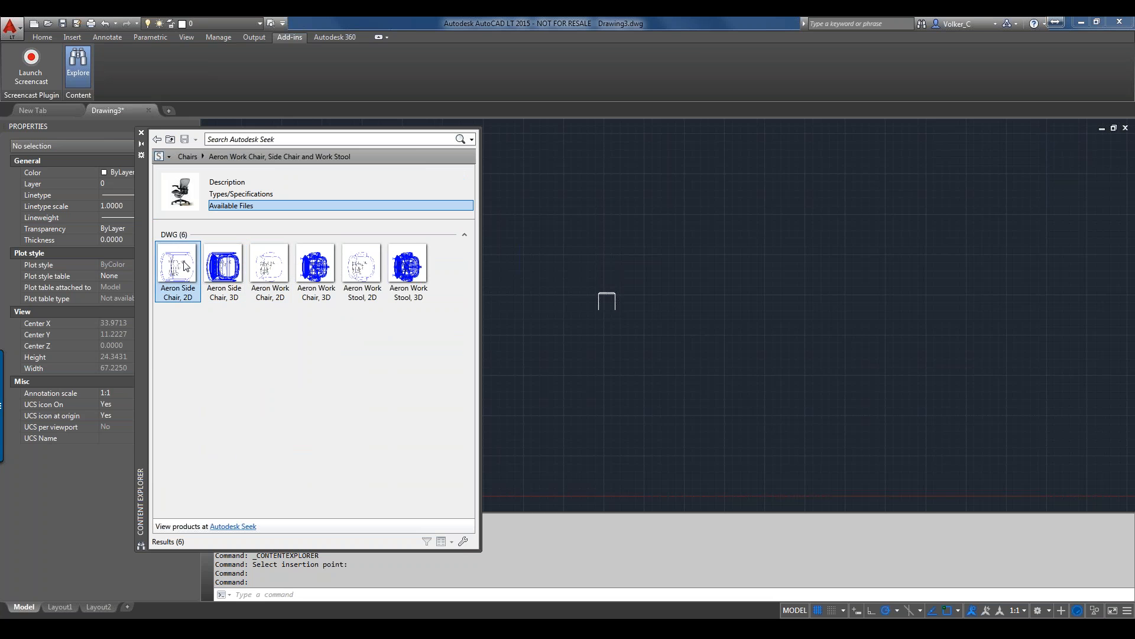
{"action": "right_click", "coordinate": [186, 264]}
{"action": "left_click", "coordinate": [213, 287]}
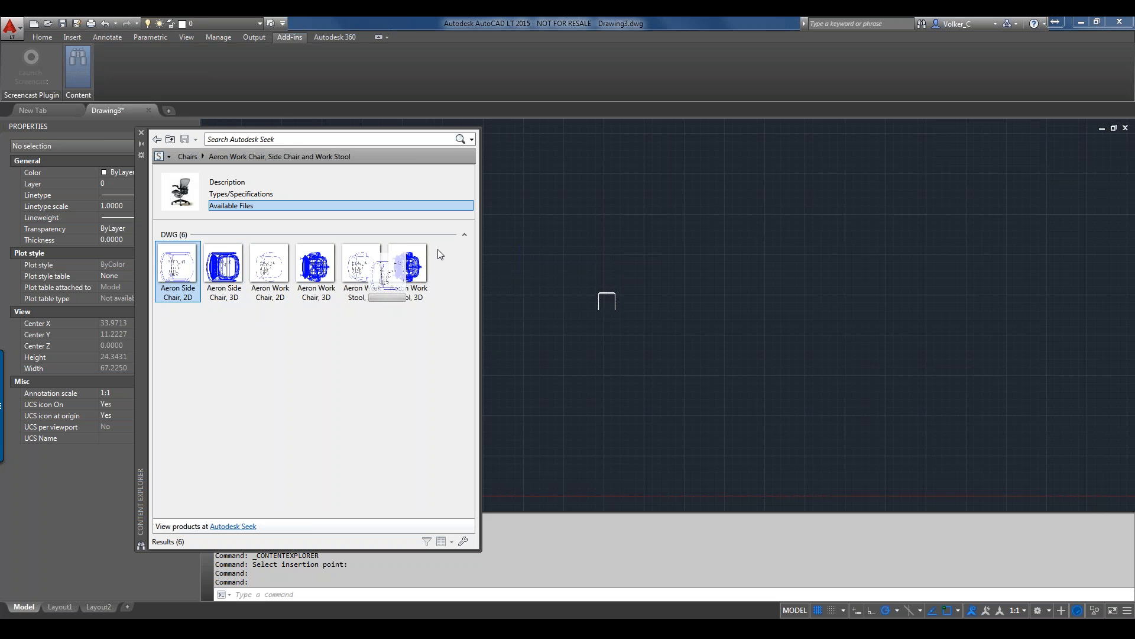
{"action": "left_click", "coordinate": [736, 274]}
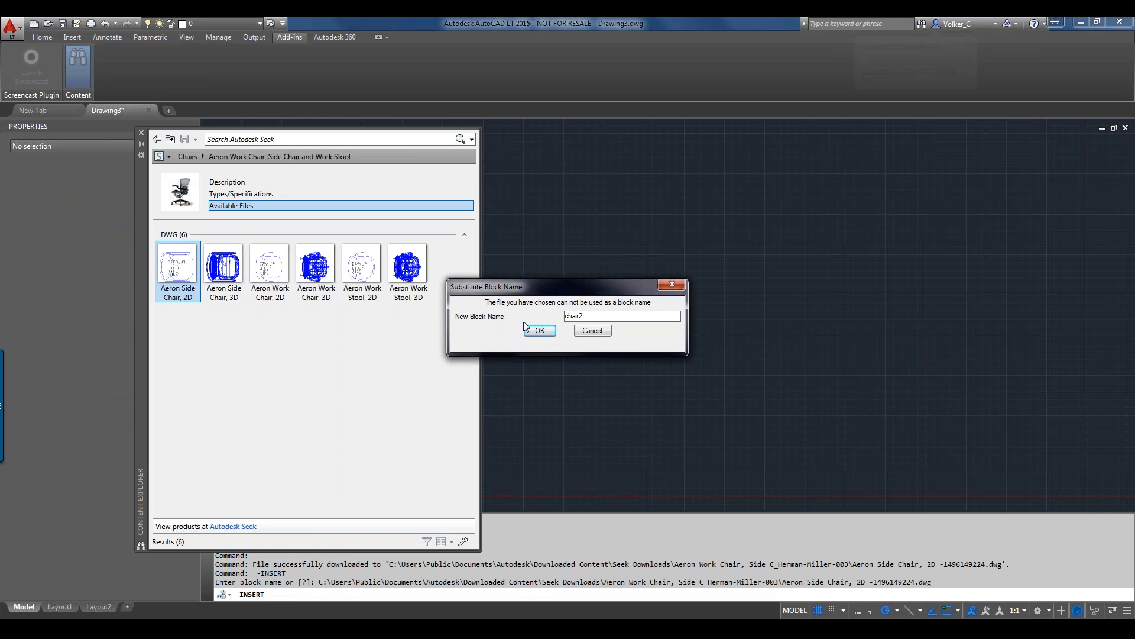
{"action": "left_click", "coordinate": [539, 331]}
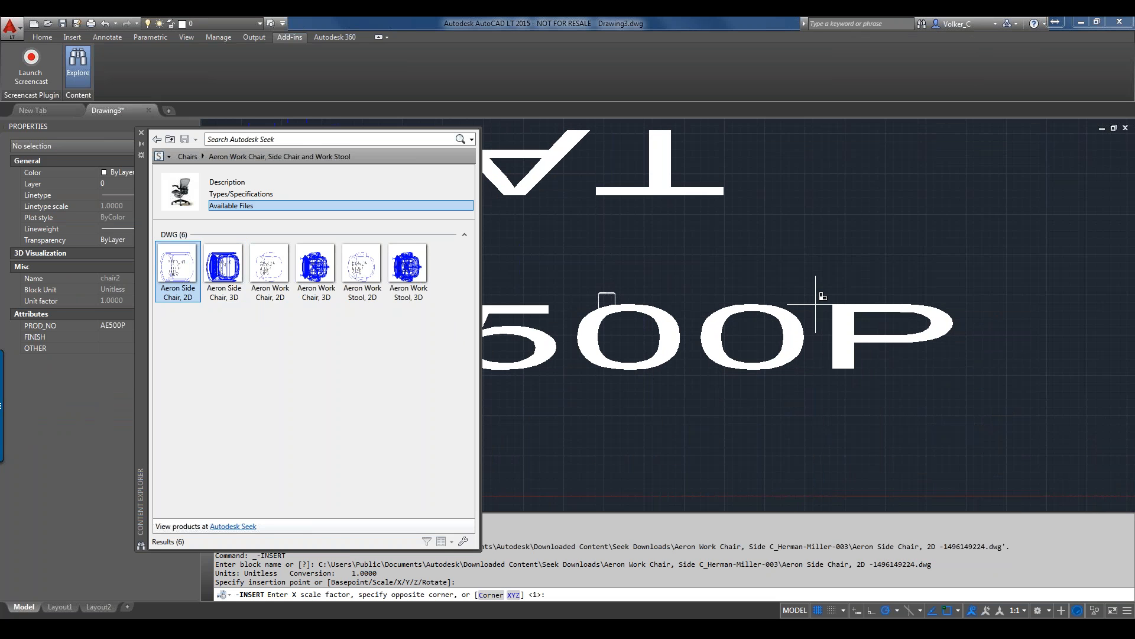
Step: Place the chair2 block with the default scale of 1 and rotation of 0, keeping its default attribute values
{"action": "key", "text": "Return"}
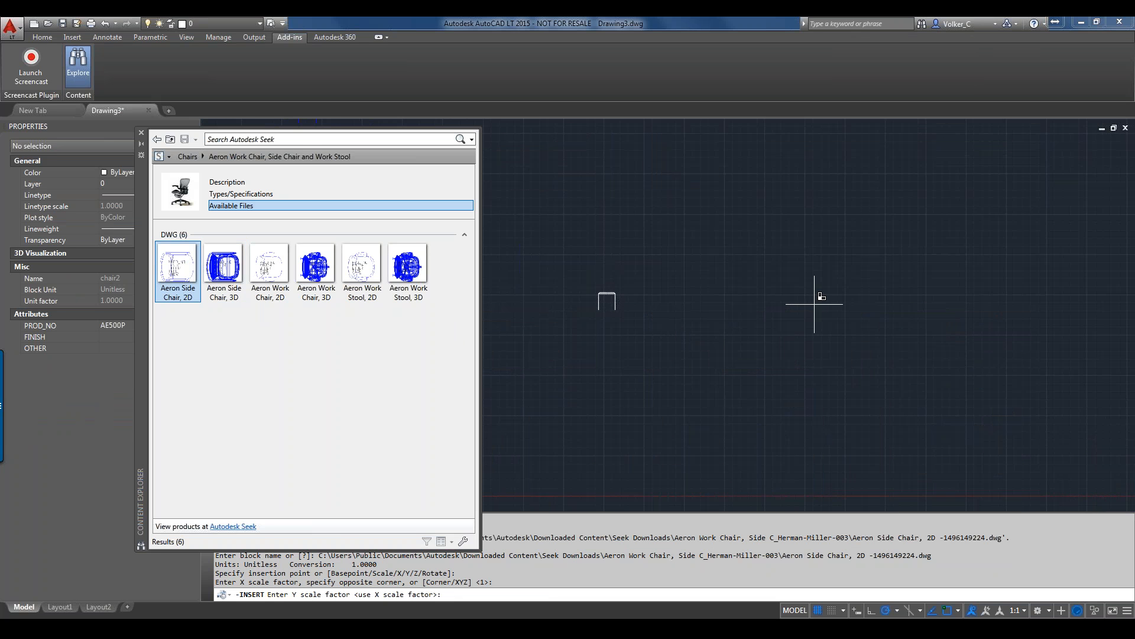
{"action": "key", "text": "Return"}
{"action": "left_click", "coordinate": [821, 296]}
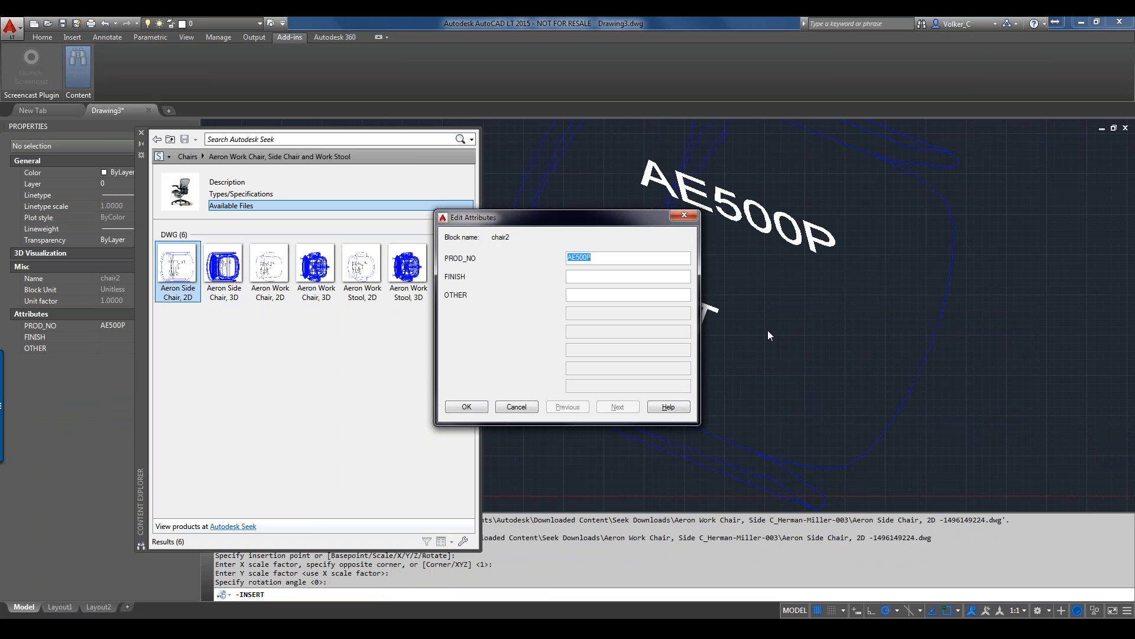
{"action": "left_click", "coordinate": [473, 408]}
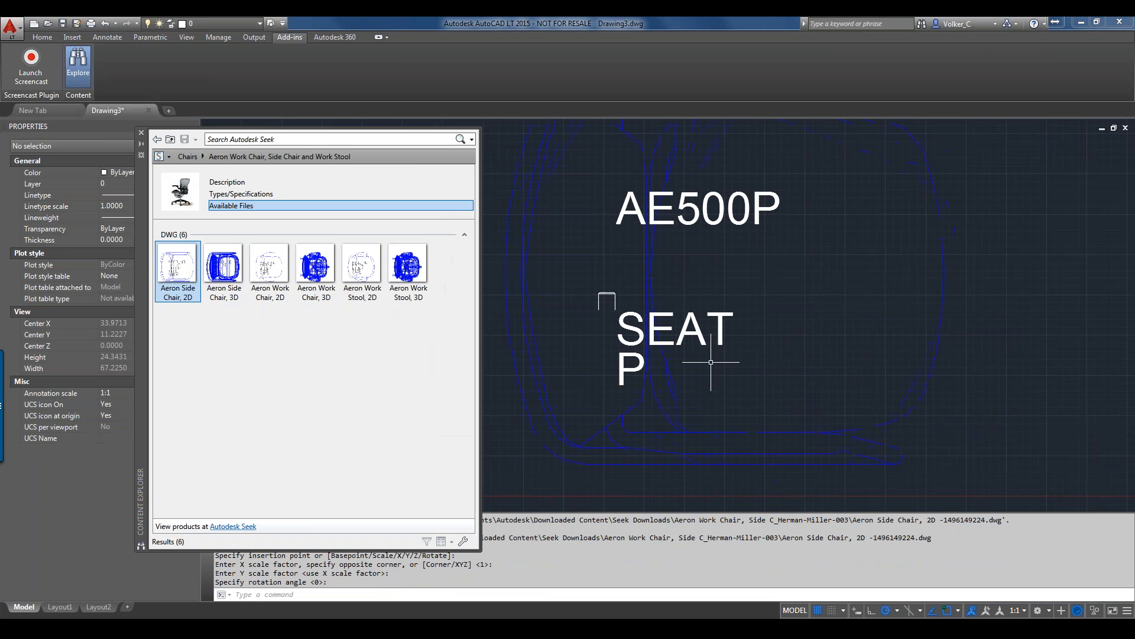
{"action": "scroll", "coordinate": [867, 355], "scroll_direction": "down", "scroll_amount": 4}
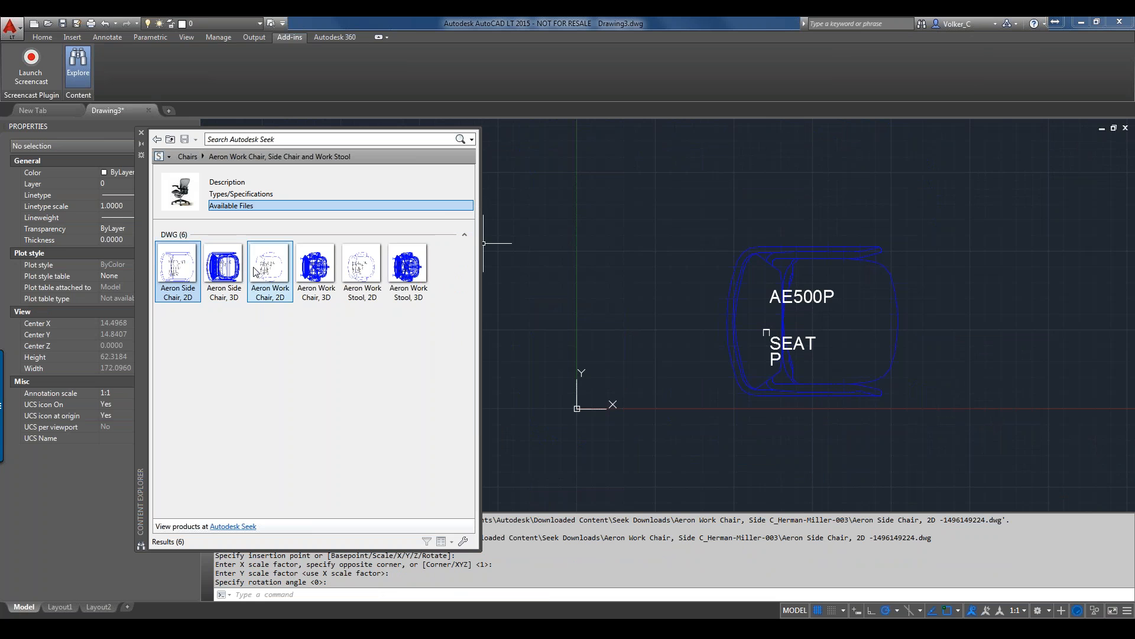
Step: Switch to the chair's Autodesk Seek page in a maximized browser and search for "doors" in All AutoCAD file types
{"action": "left_click", "coordinate": [244, 528]}
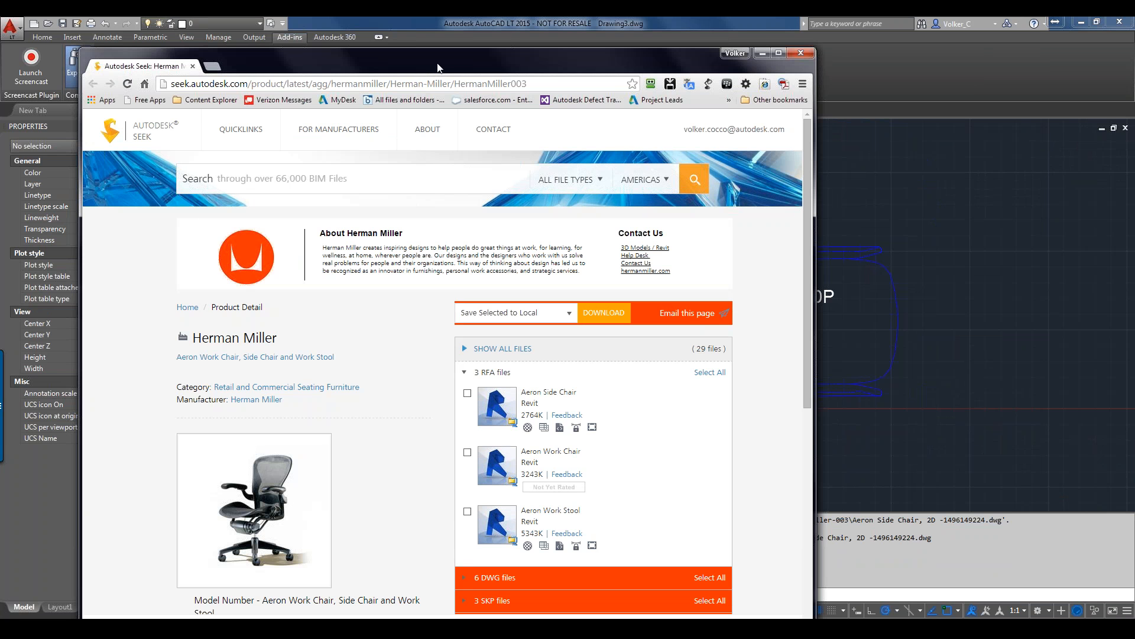
{"action": "double_click", "coordinate": [441, 62]}
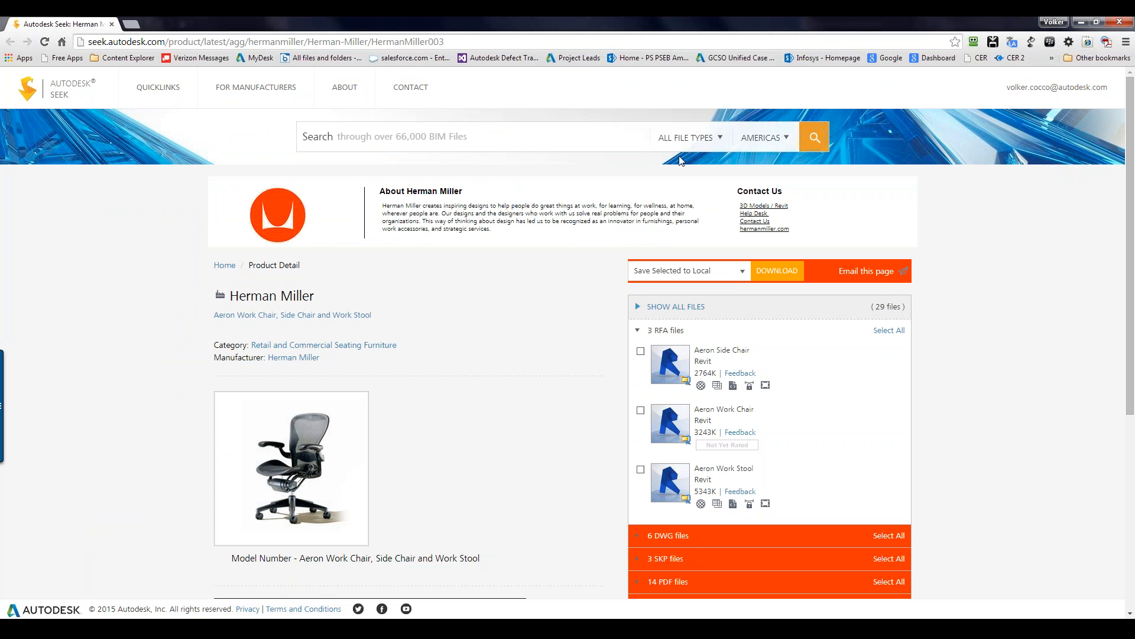
{"action": "left_click", "coordinate": [721, 141]}
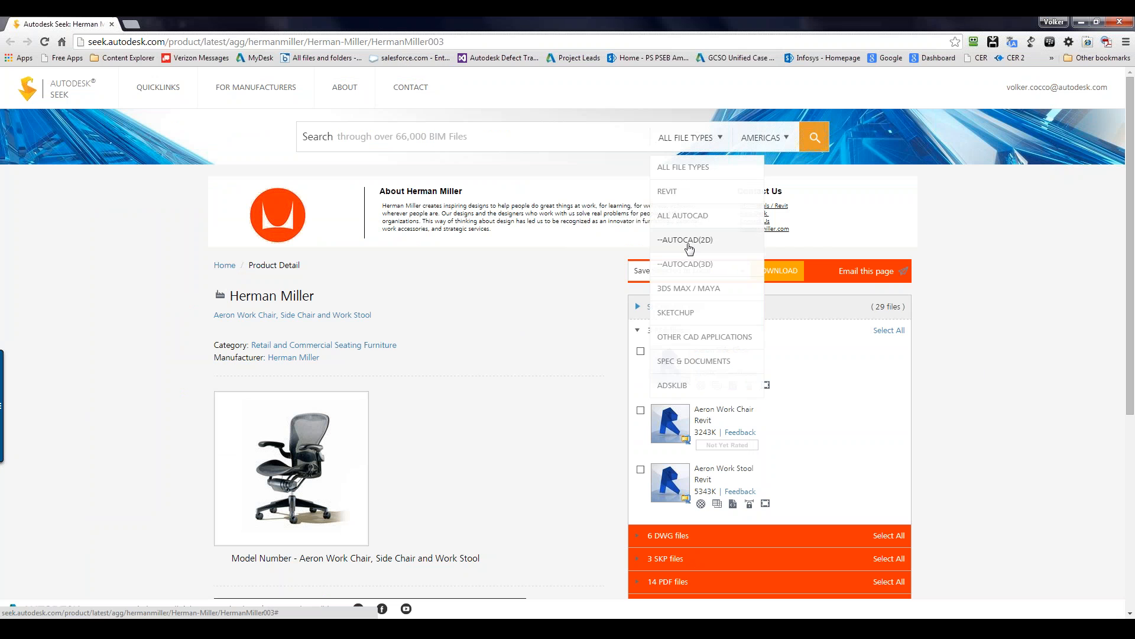
{"action": "left_click", "coordinate": [685, 216]}
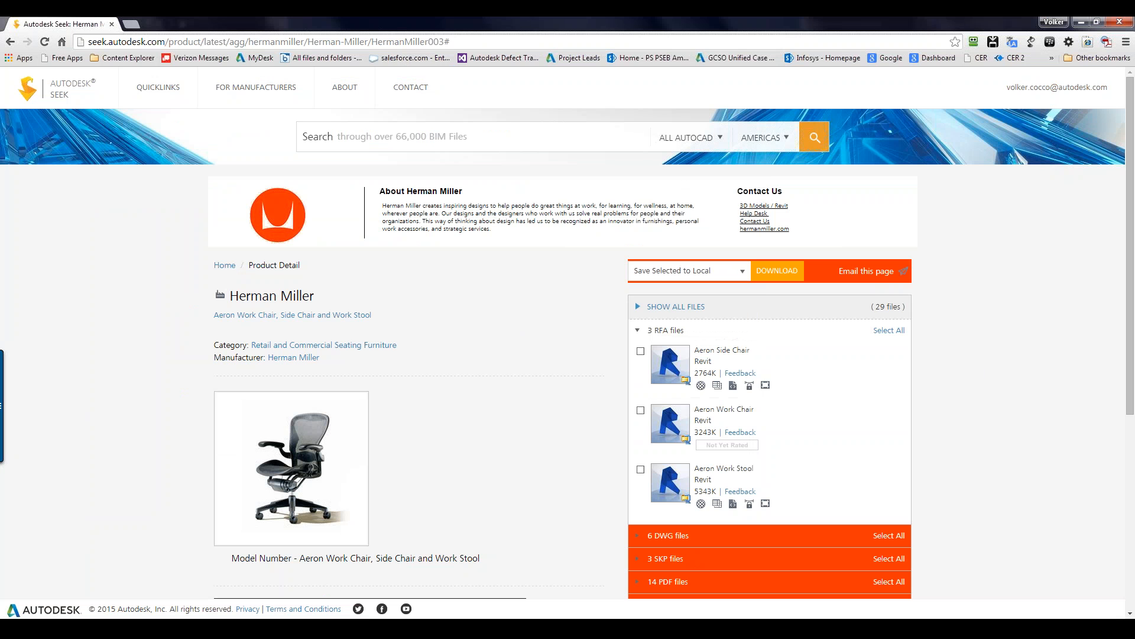
{"action": "left_click", "coordinate": [467, 135]}
{"action": "type", "text": "door"}
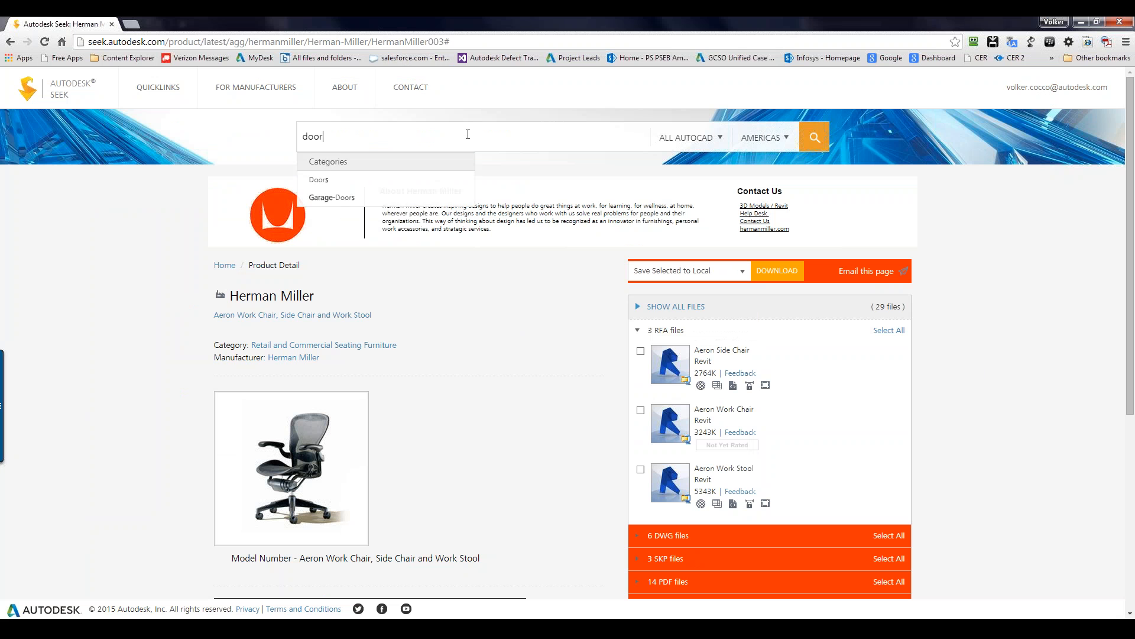
{"action": "type", "text": "s"}
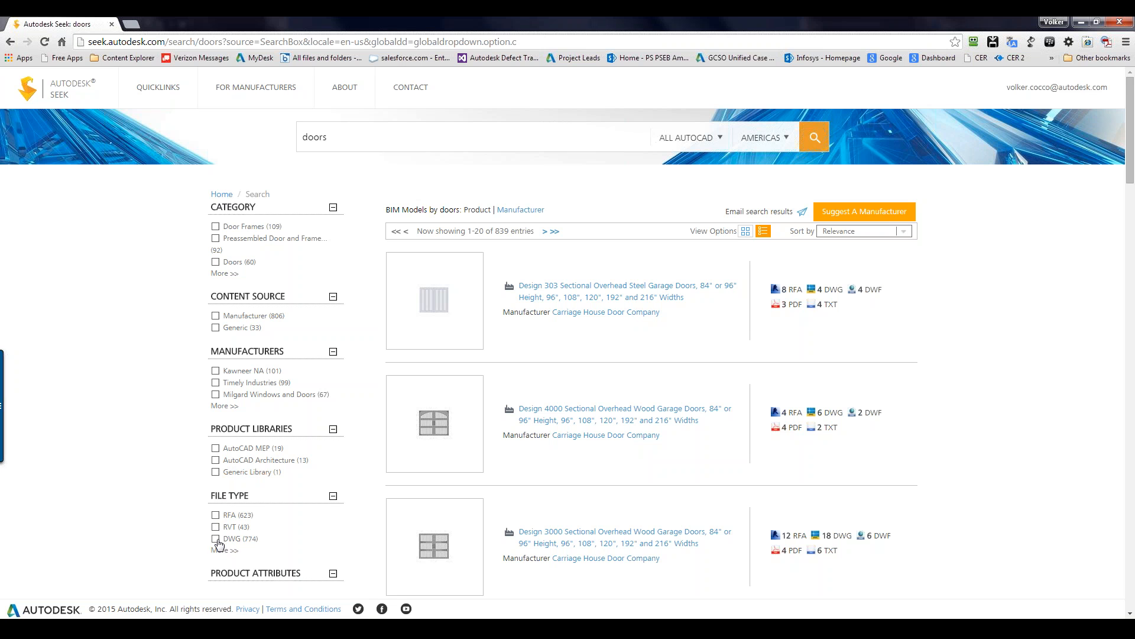
{"action": "scroll", "coordinate": [199, 516], "scroll_direction": "down", "scroll_amount": 2}
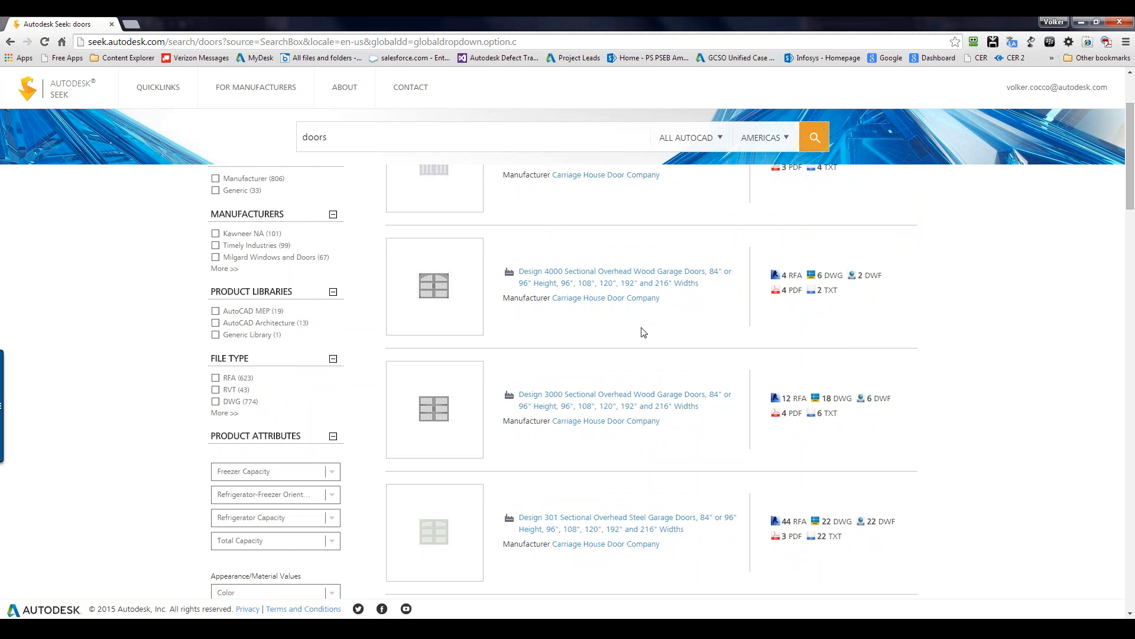
{"action": "scroll", "coordinate": [660, 314], "scroll_direction": "up", "scroll_amount": 2}
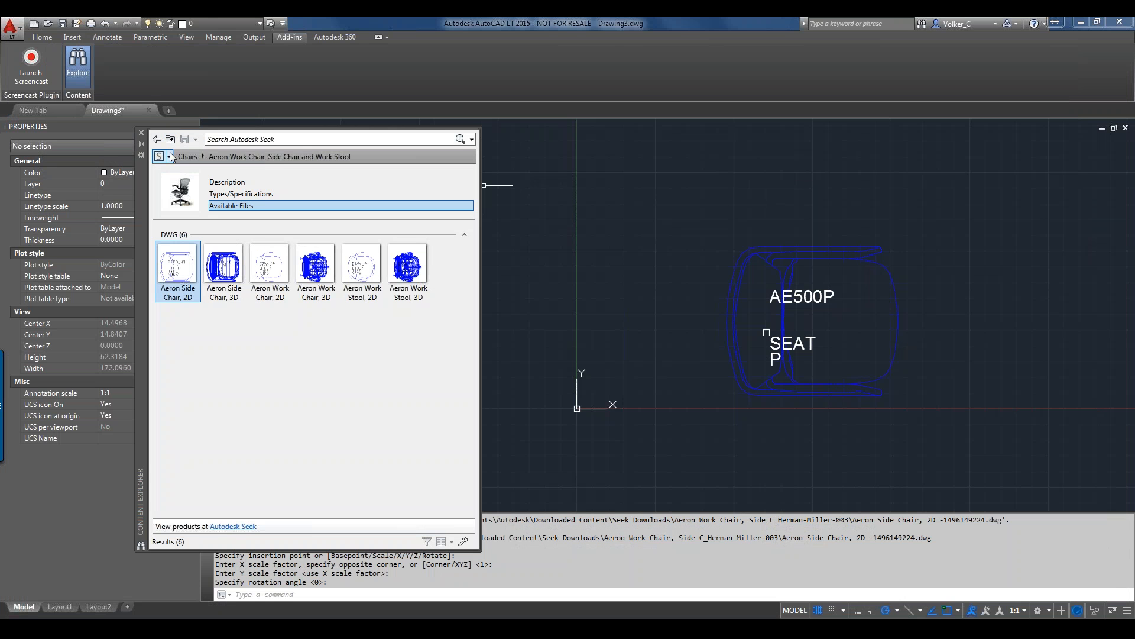
Step: Switch the content source to Content Service (ORE8P0CJ12) and open the Content Explorer Configuration Console
{"action": "left_click", "coordinate": [169, 156]}
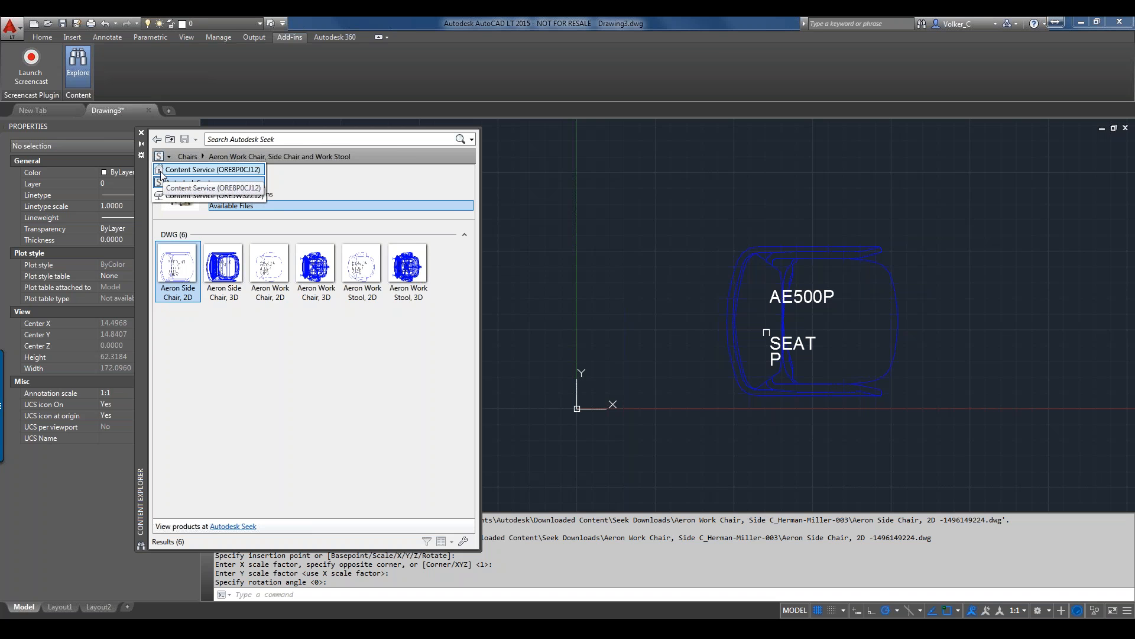
{"action": "left_click", "coordinate": [162, 171]}
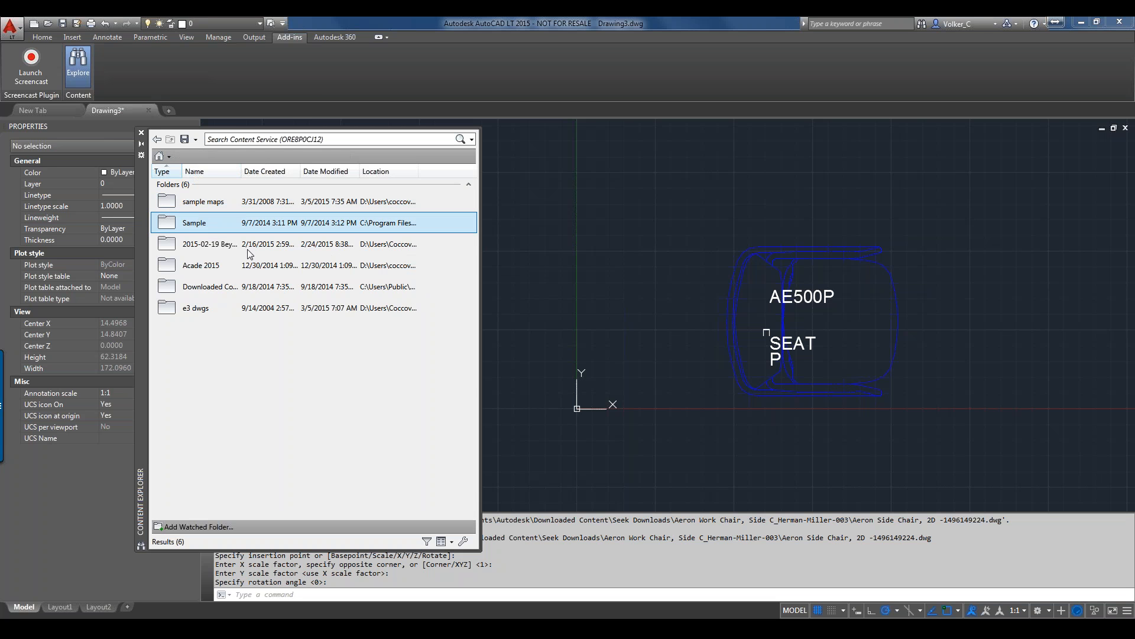
{"action": "left_click", "coordinate": [452, 542]}
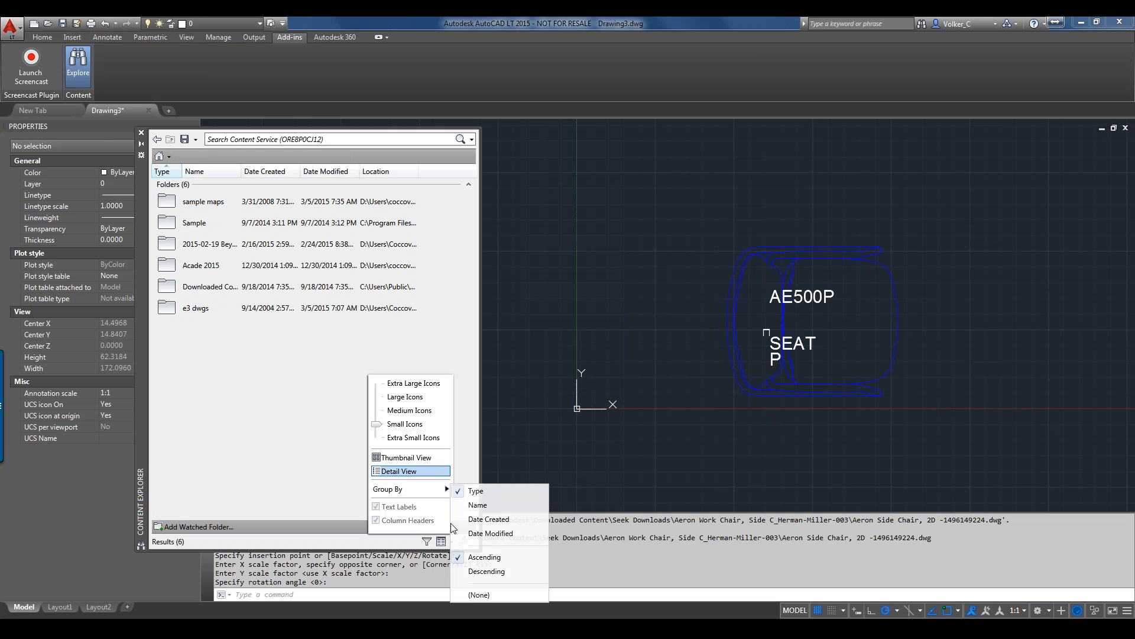
{"action": "left_click", "coordinate": [389, 540]}
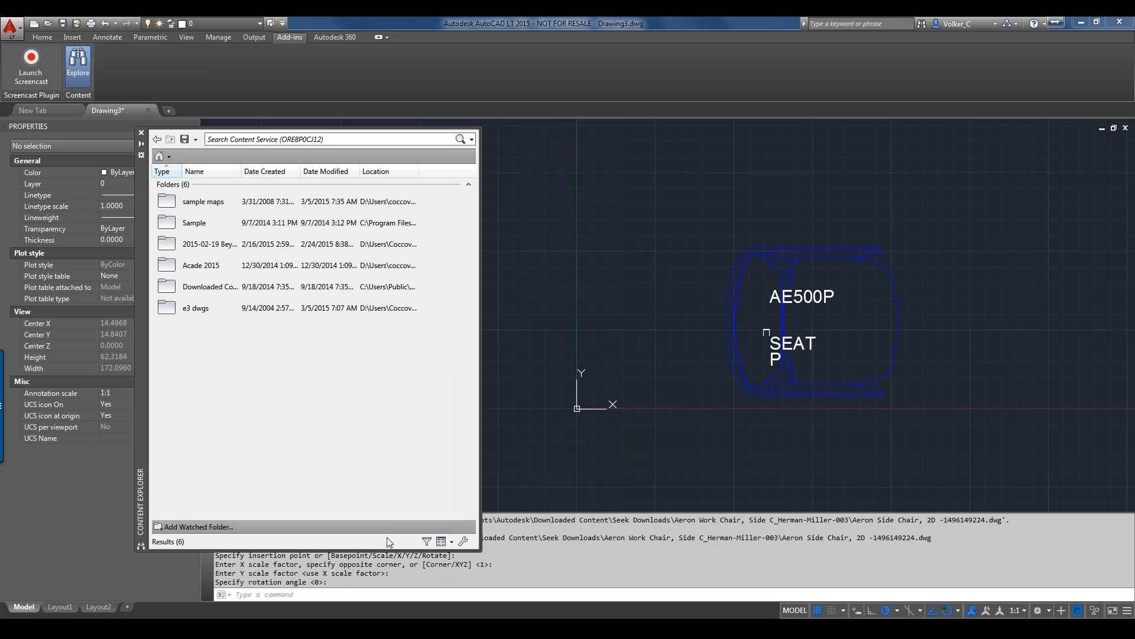
{"action": "left_click", "coordinate": [463, 541]}
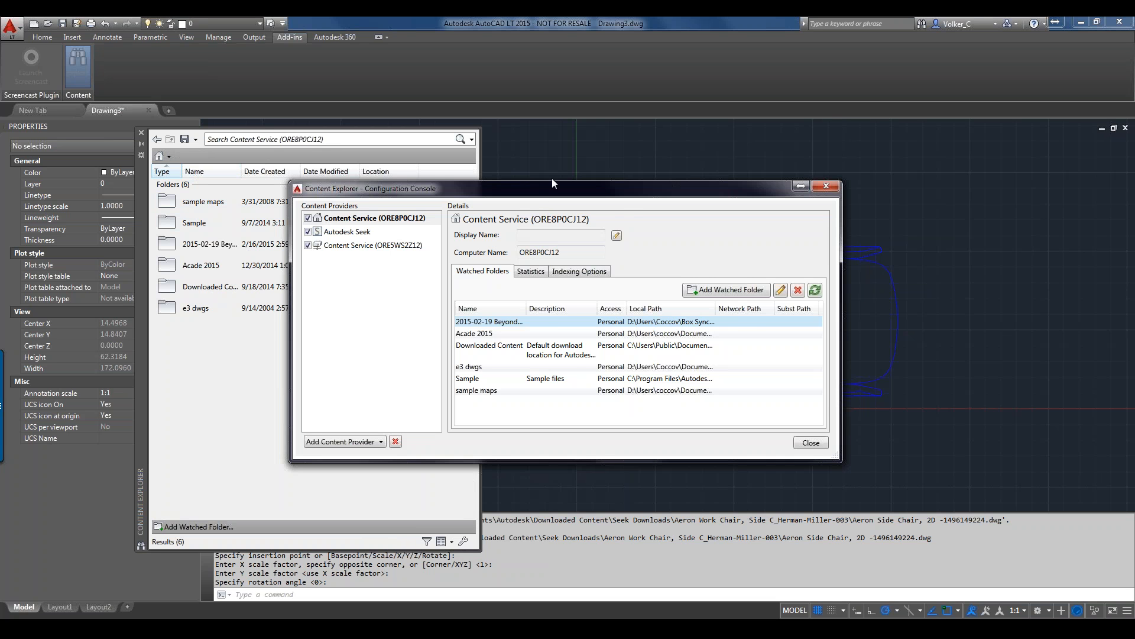
{"action": "left_click_drag", "start_coordinate": [547, 192], "coordinate": [555, 155]}
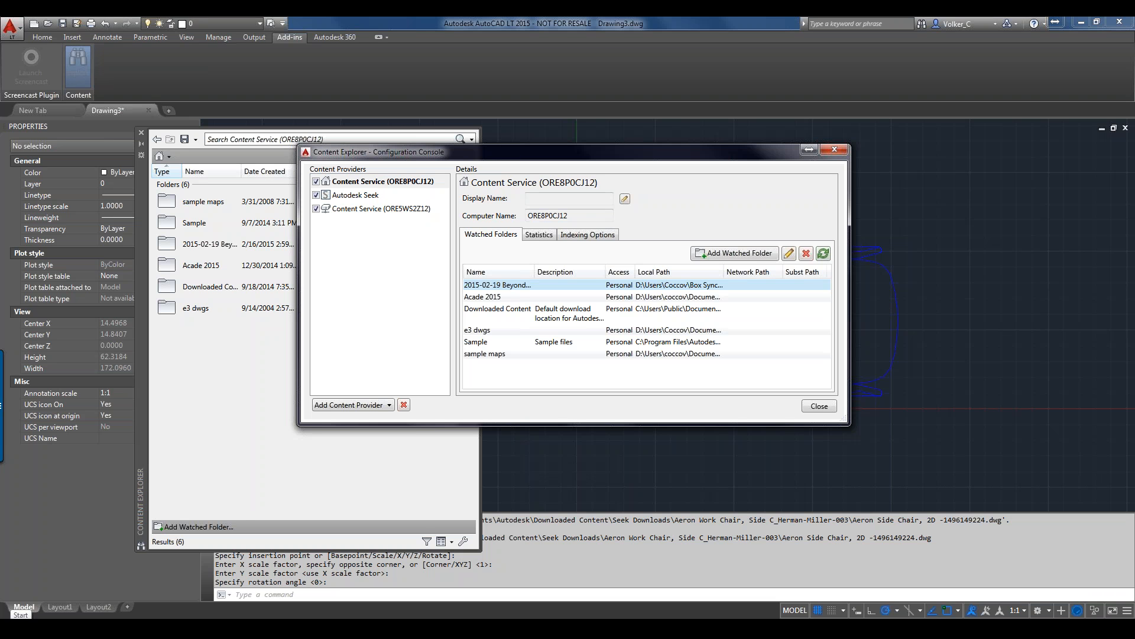
Step: Locate the Content Service configuration program in the Content Service folder of Windows' installed Autodesk programs
{"action": "left_click", "coordinate": [12, 628]}
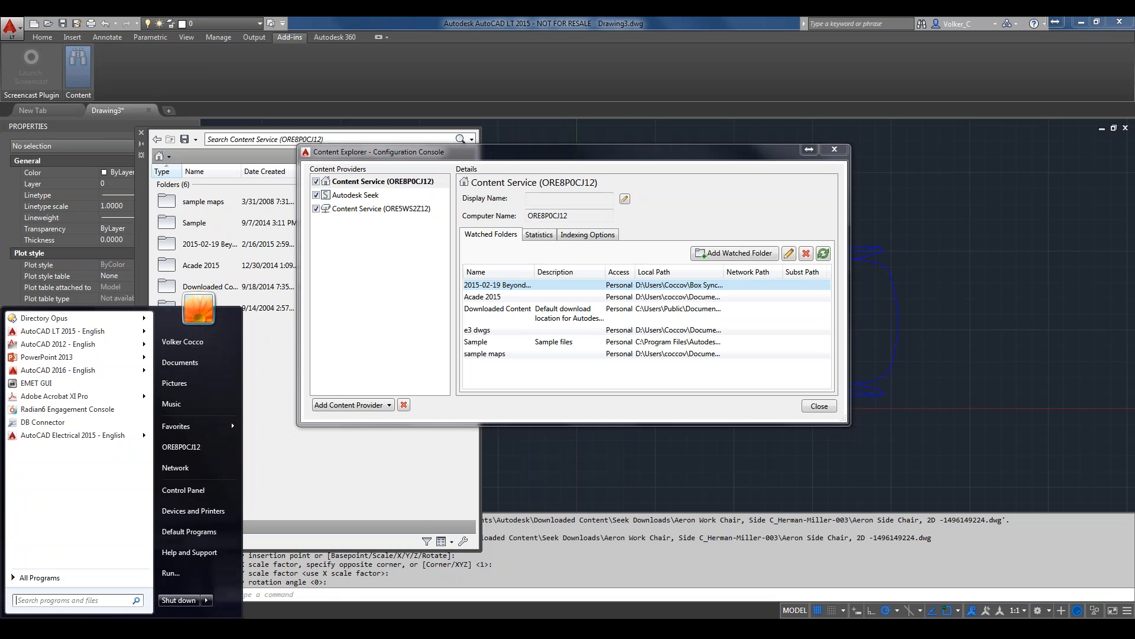
{"action": "left_click", "coordinate": [39, 578]}
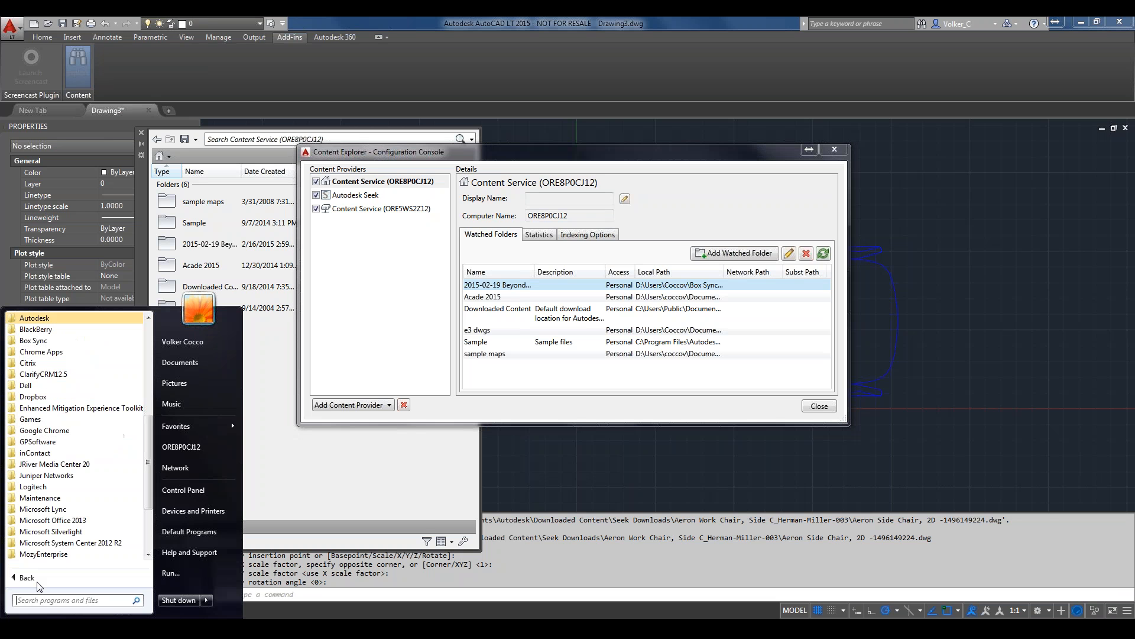
{"action": "left_click", "coordinate": [46, 319]}
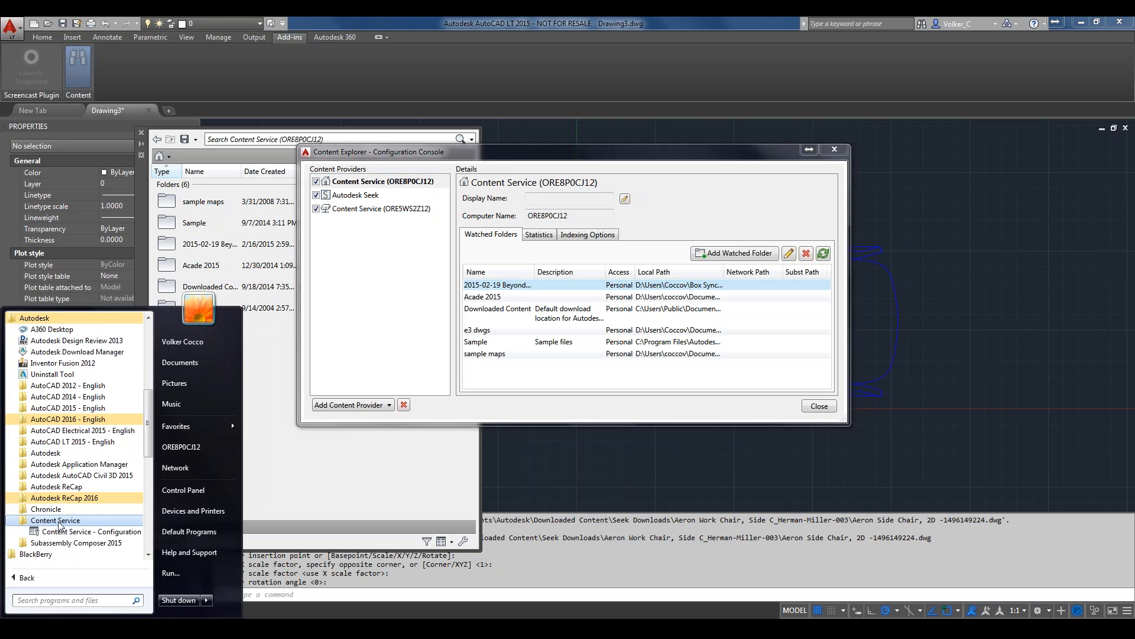
{"action": "scroll", "coordinate": [59, 525], "scroll_direction": "down", "scroll_amount": 2}
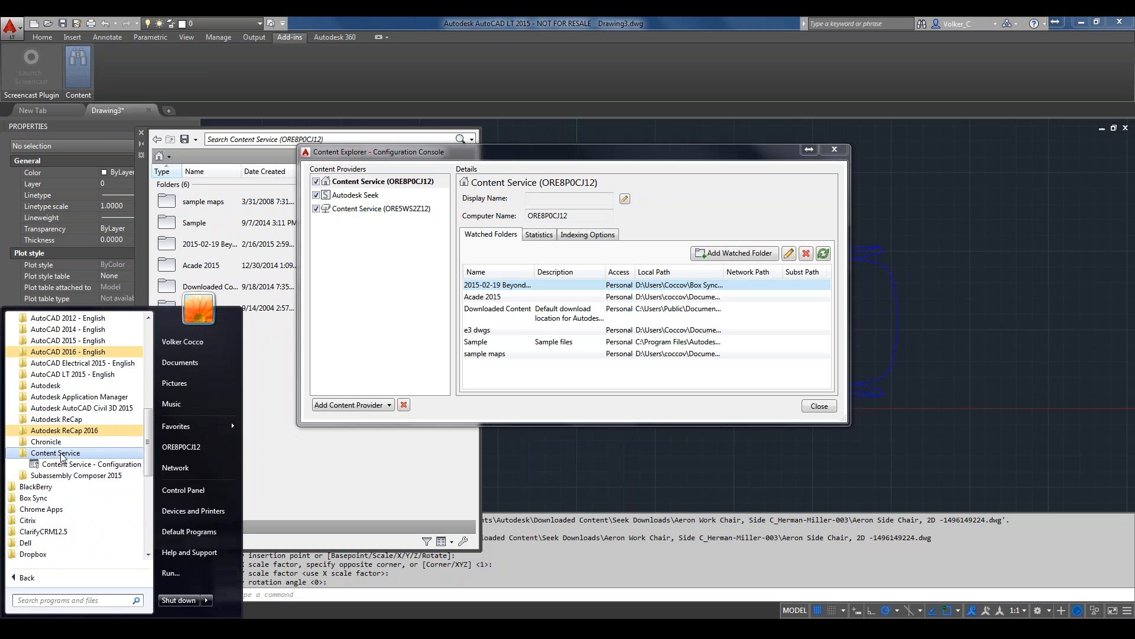
{"action": "left_click", "coordinate": [56, 453]}
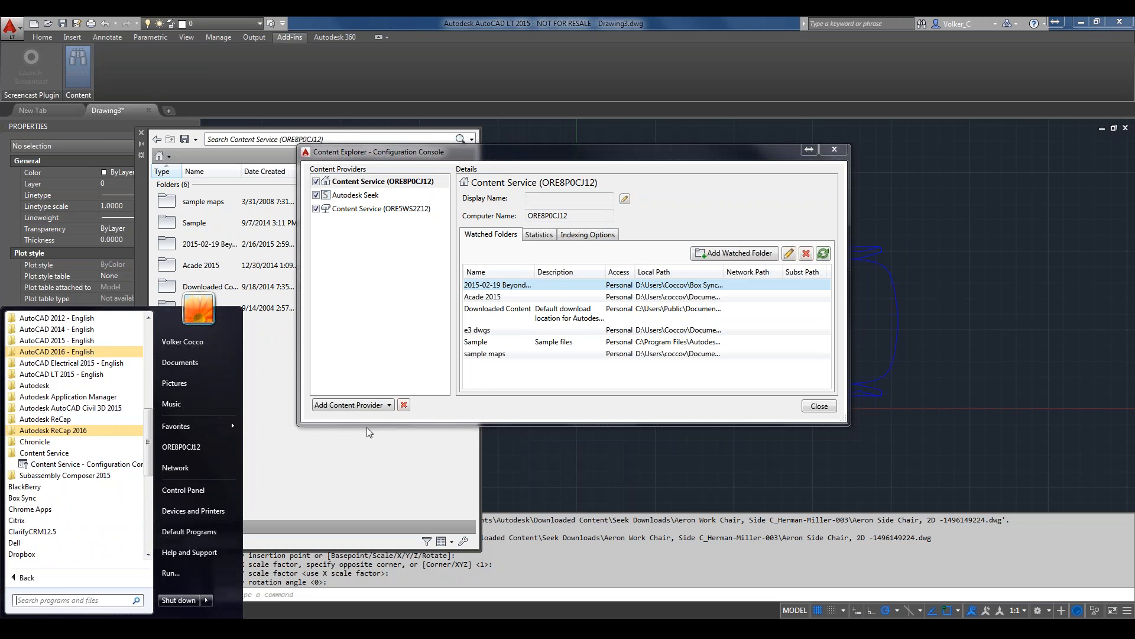
Step: Switch to the file manager showing the AutoCAD_2015_English_Win_64bit_dlm installation folder and enlarge the file list
{"action": "left_click", "coordinate": [488, 171]}
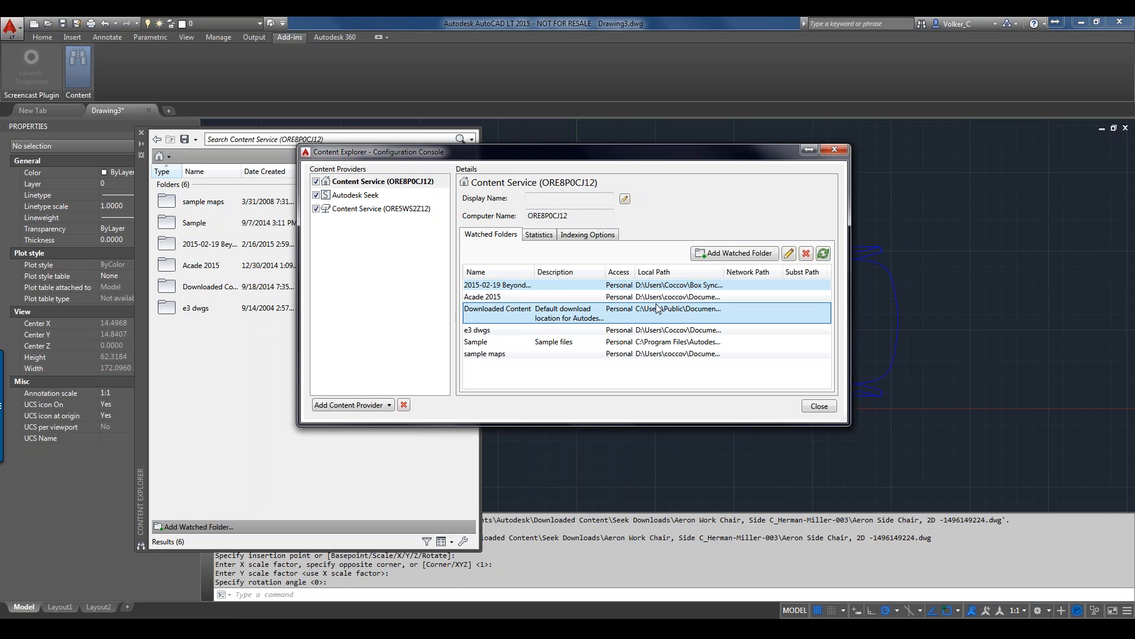
{"action": "left_click", "coordinate": [598, 296], "text": "ctrl"}
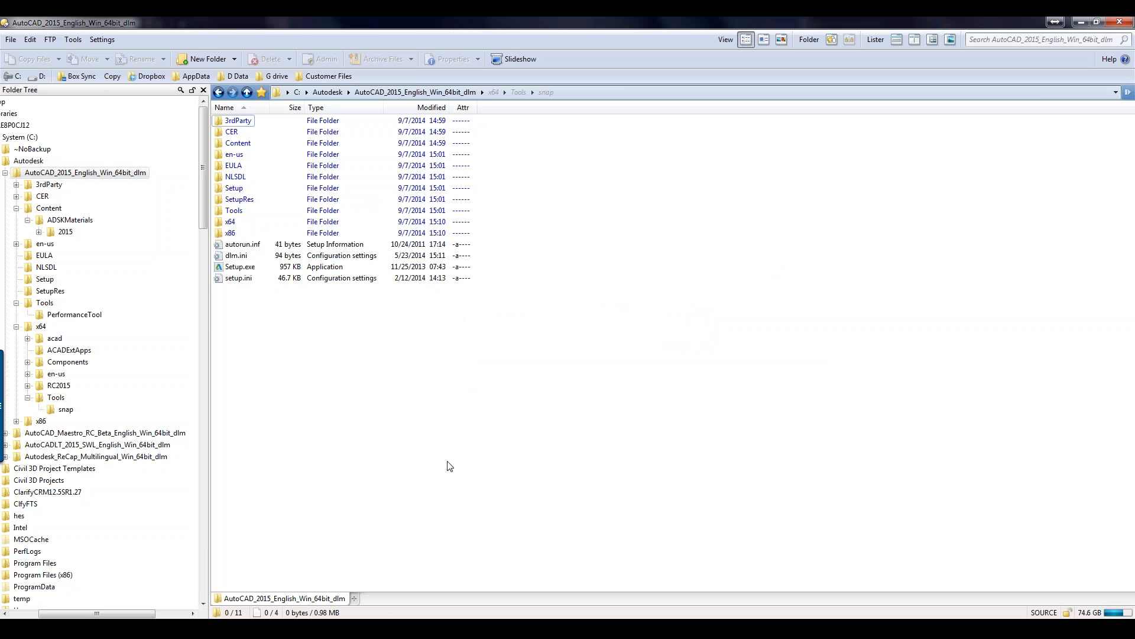
{"action": "scroll", "coordinate": [455, 458], "scroll_direction": "up", "scroll_amount": 3, "text": "ctrl"}
{"action": "scroll", "coordinate": [456, 455], "scroll_direction": "up", "scroll_amount": 4, "text": "ctrl"}
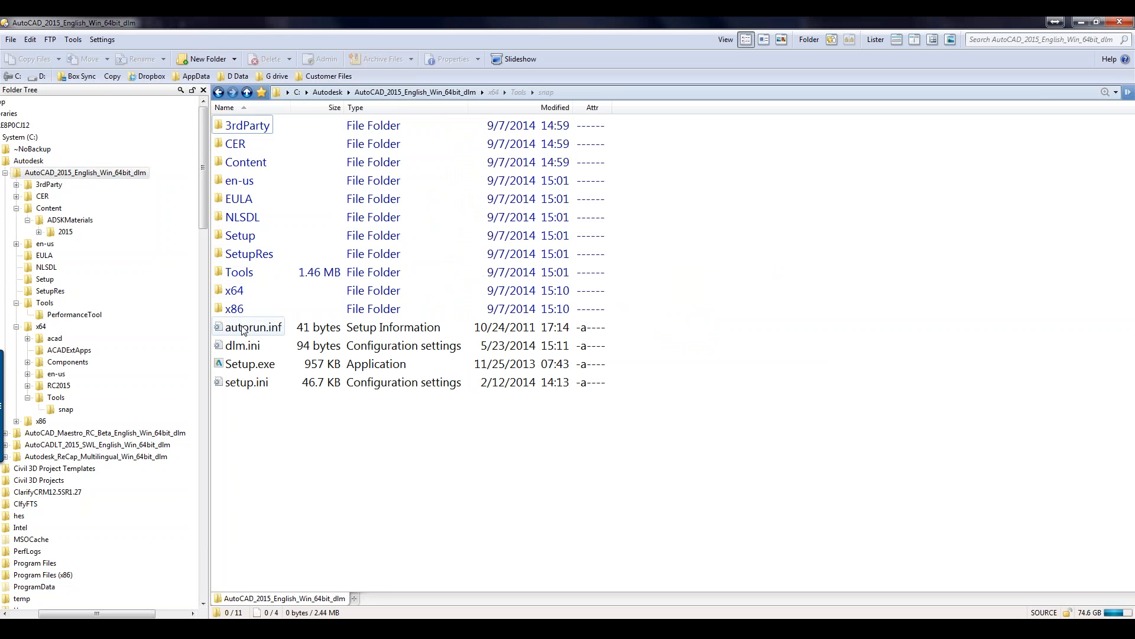
{"action": "mouse_move", "coordinate": [242, 288]}
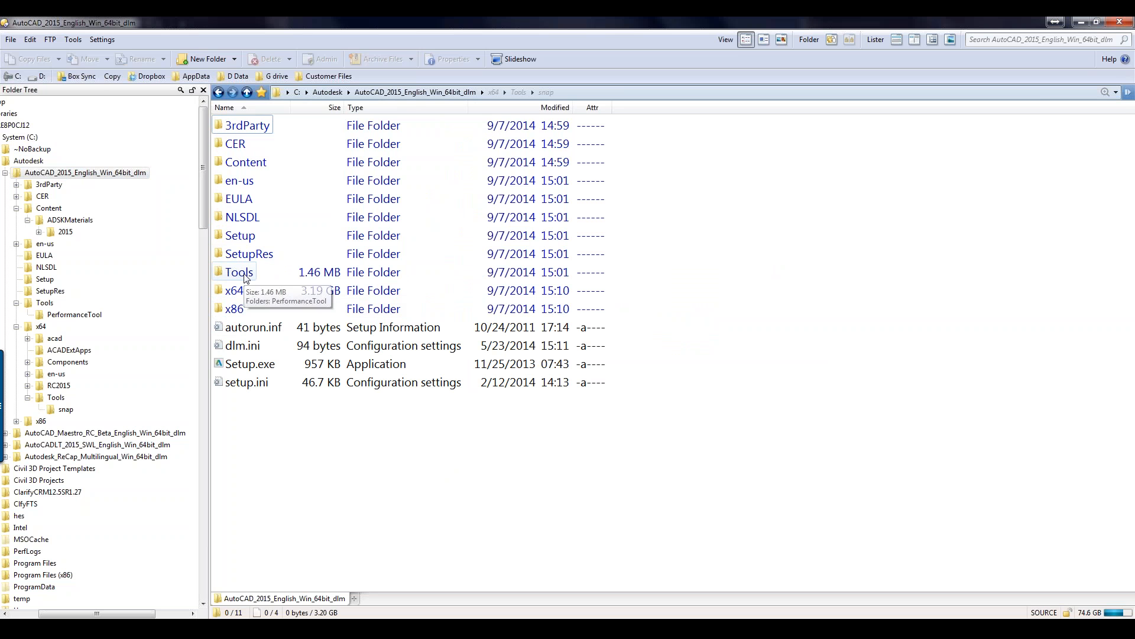
{"action": "left_click", "coordinate": [246, 278]}
{"action": "double_click", "coordinate": [245, 275]}
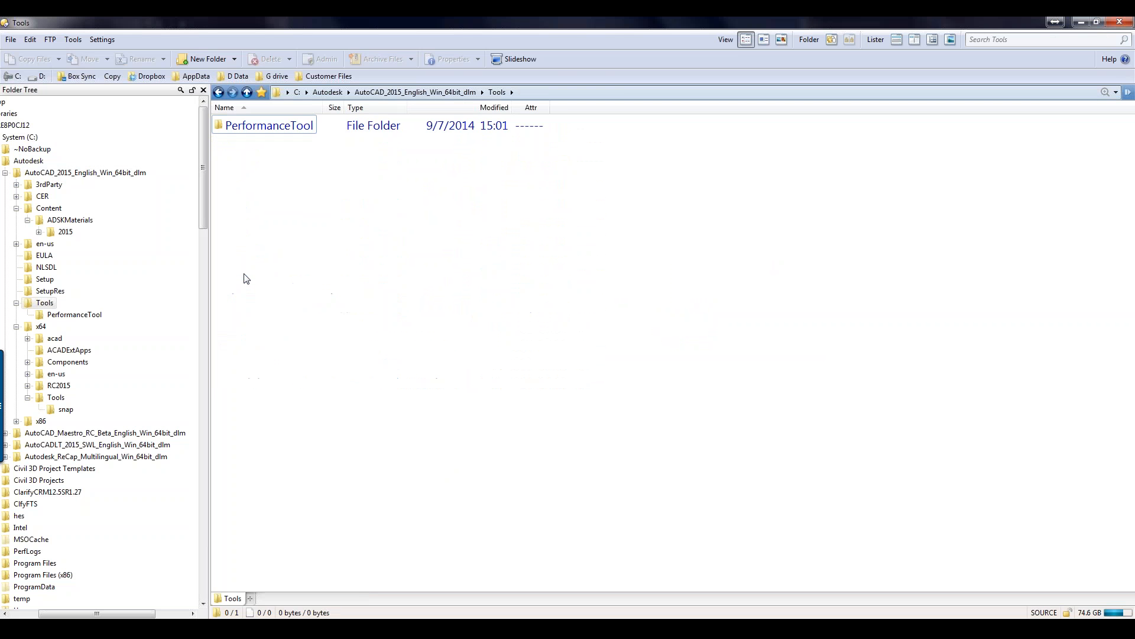
{"action": "key", "text": "BackSpace"}
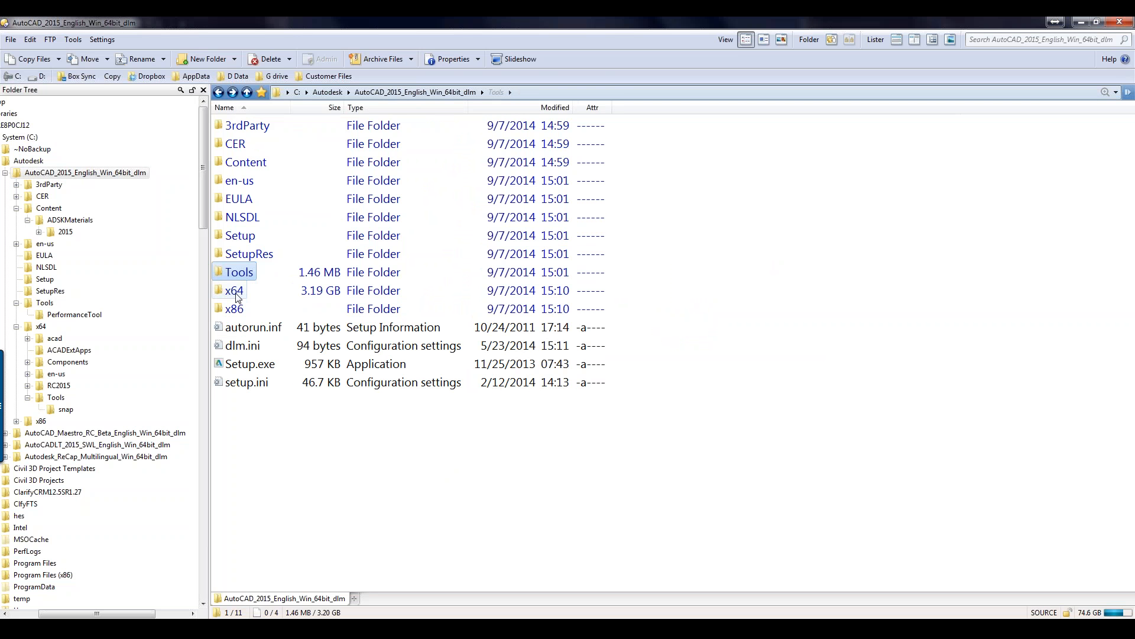
Step: Locate ContentService.msi in the x64\Tools\snap folder of the AutoCAD 2015 installation files and return to the Configuration Console
{"action": "left_click", "coordinate": [234, 291]}
{"action": "double_click", "coordinate": [235, 291]}
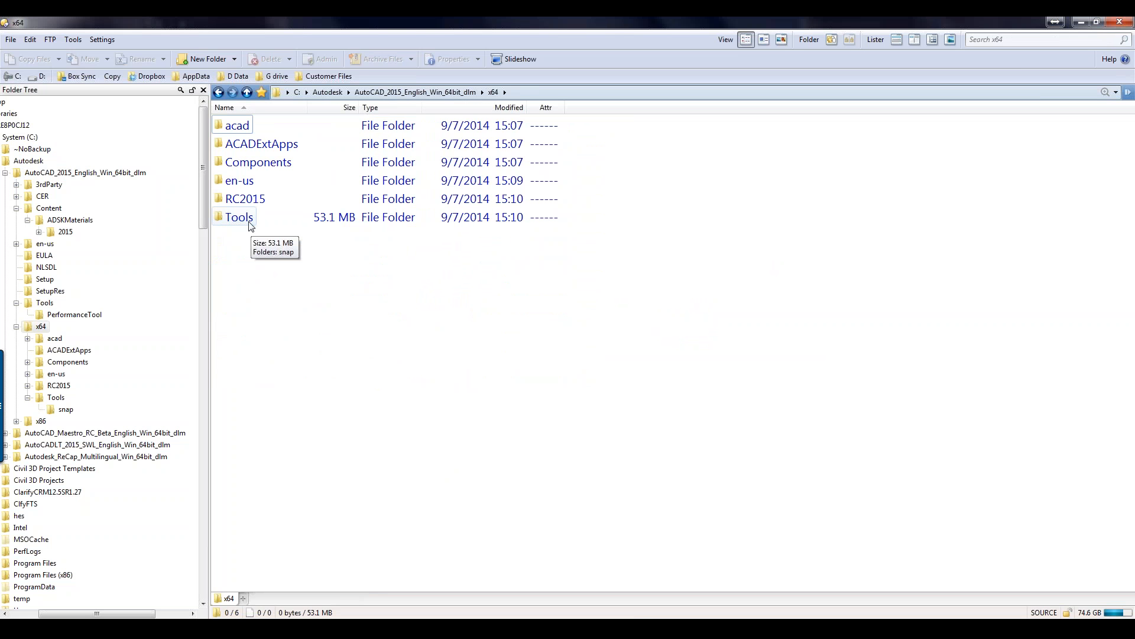
{"action": "double_click", "coordinate": [250, 220]}
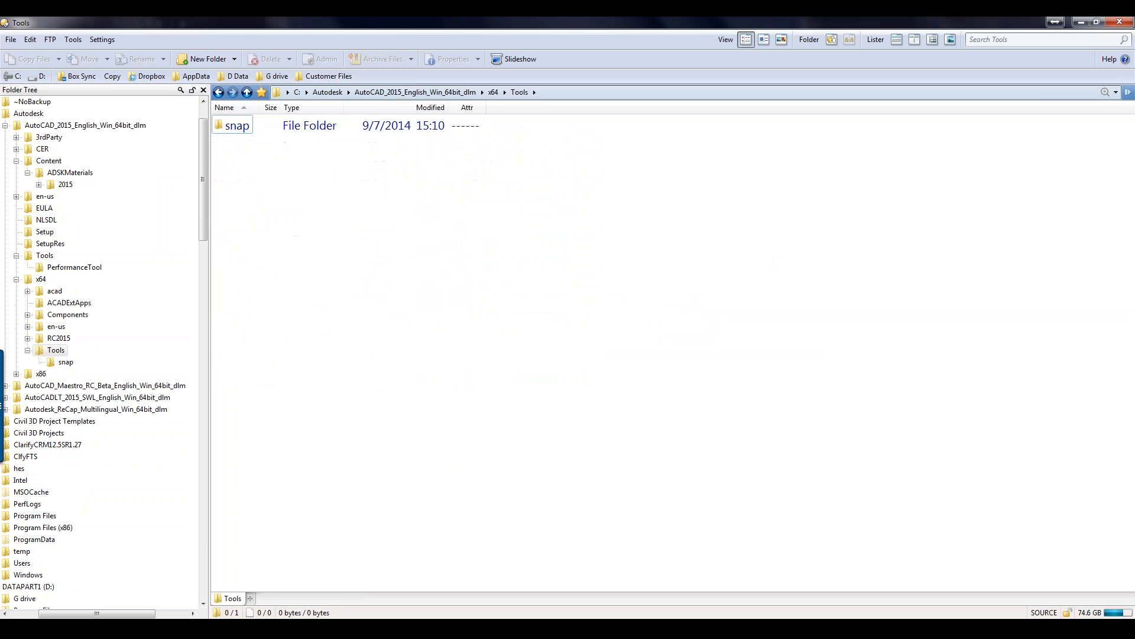
{"action": "double_click", "coordinate": [247, 125]}
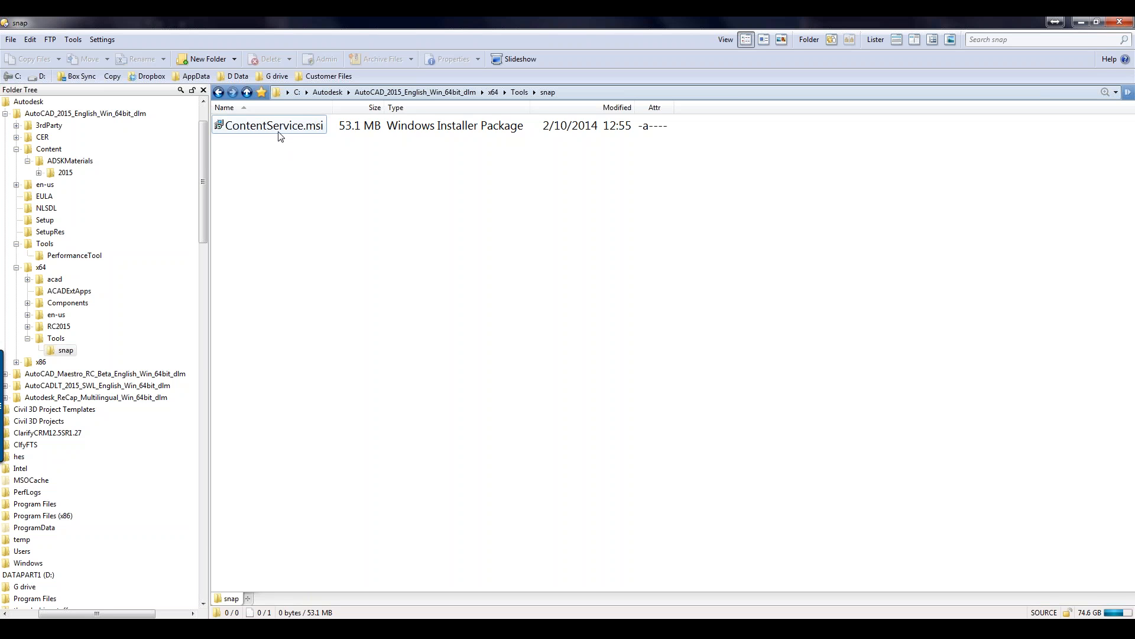
{"action": "mouse_move", "coordinate": [278, 135]}
{"action": "left_click", "coordinate": [1081, 22]}
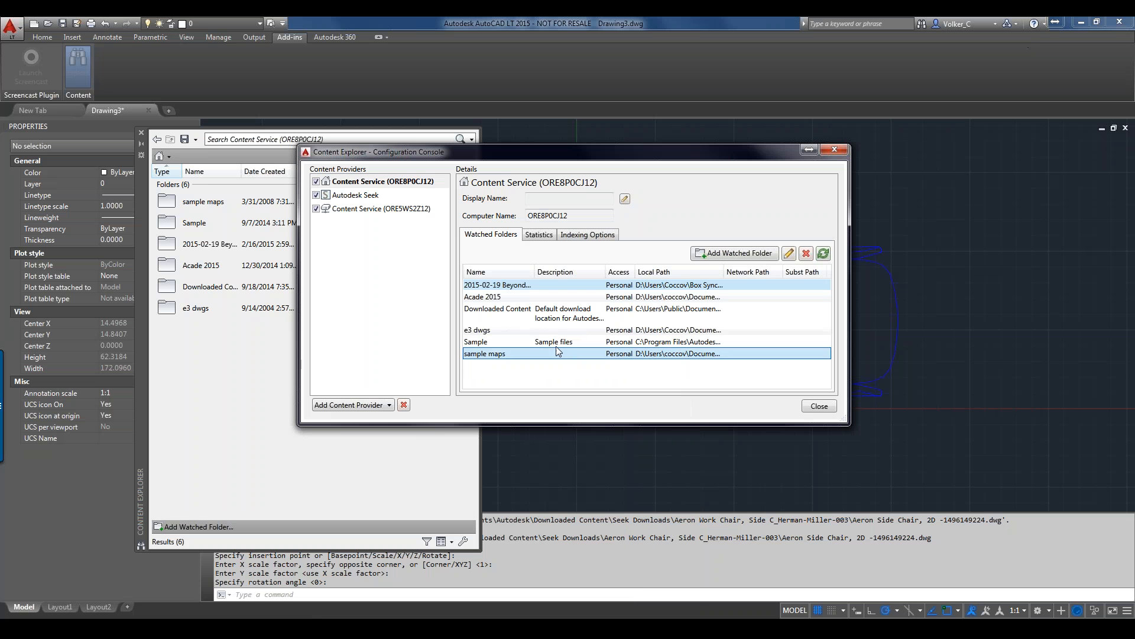
Step: Review the watched folders of Content Service (ORE5WS2Z12), postponing the BitLocker encryption, and return to Content Service (ORE8P0CJ12)
{"action": "left_click", "coordinate": [368, 212]}
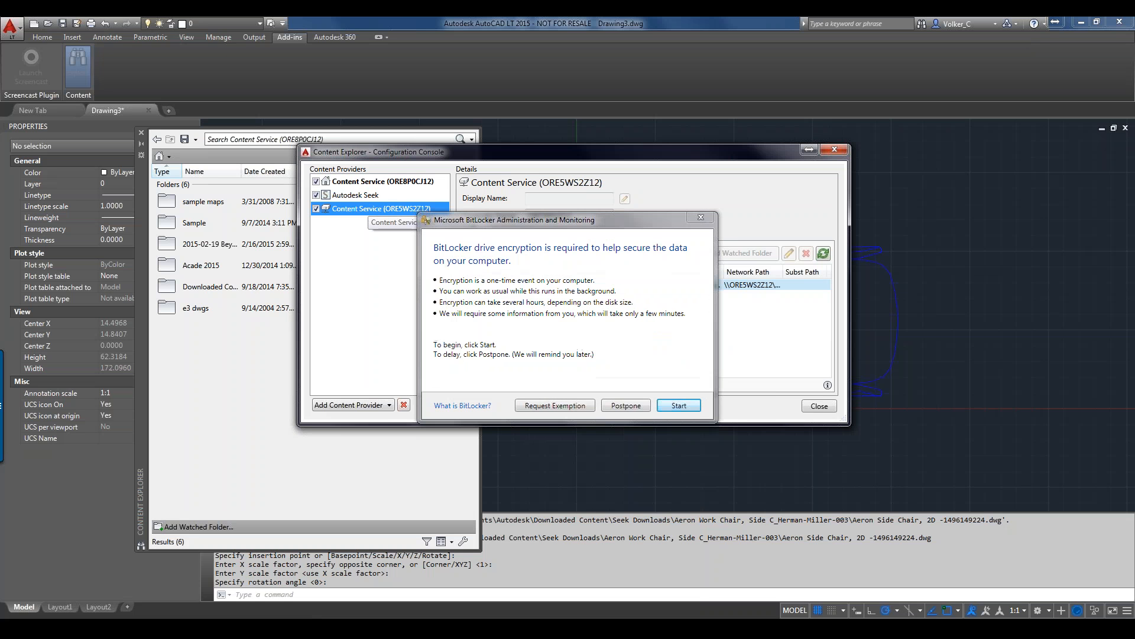
{"action": "left_click", "coordinate": [640, 406]}
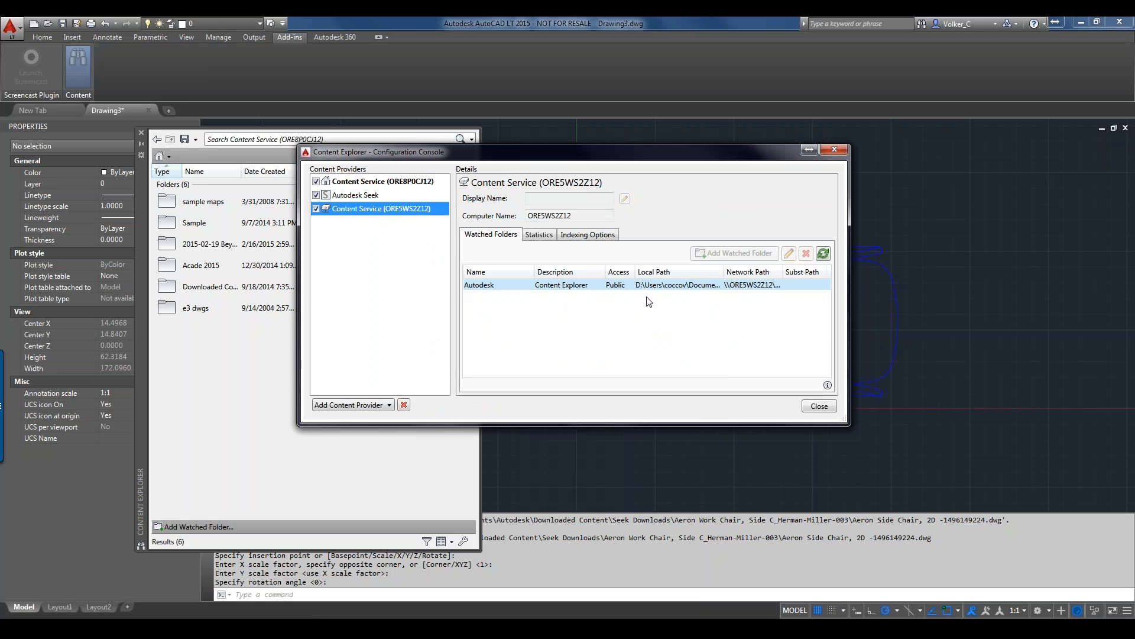
{"action": "left_click", "coordinate": [661, 289]}
{"action": "left_click", "coordinate": [362, 182]}
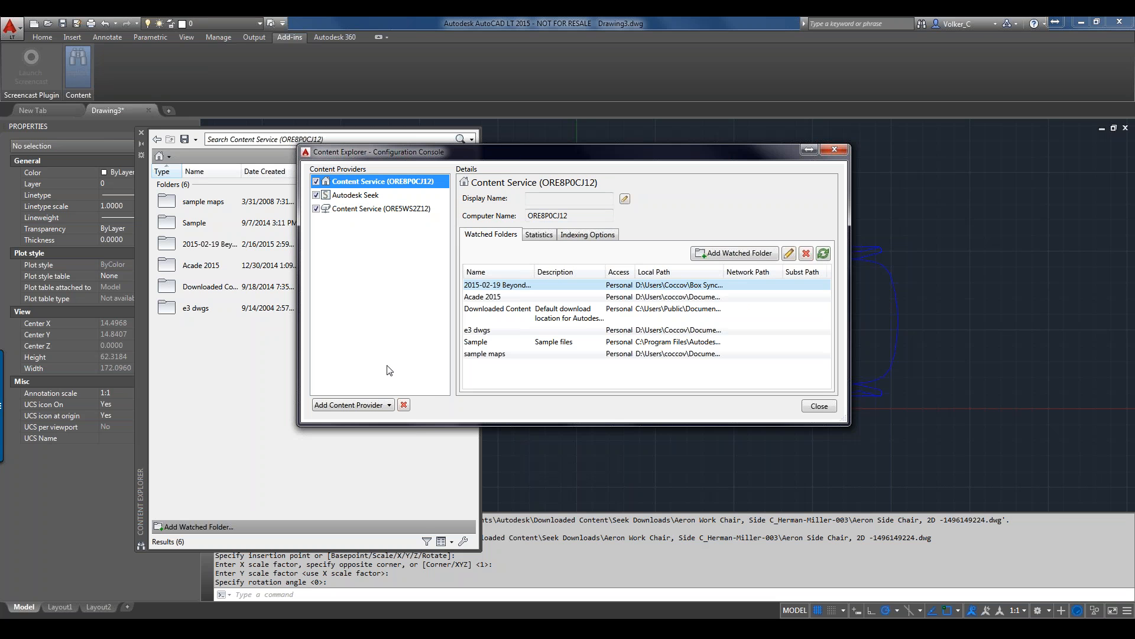
{"action": "left_click", "coordinate": [390, 405]}
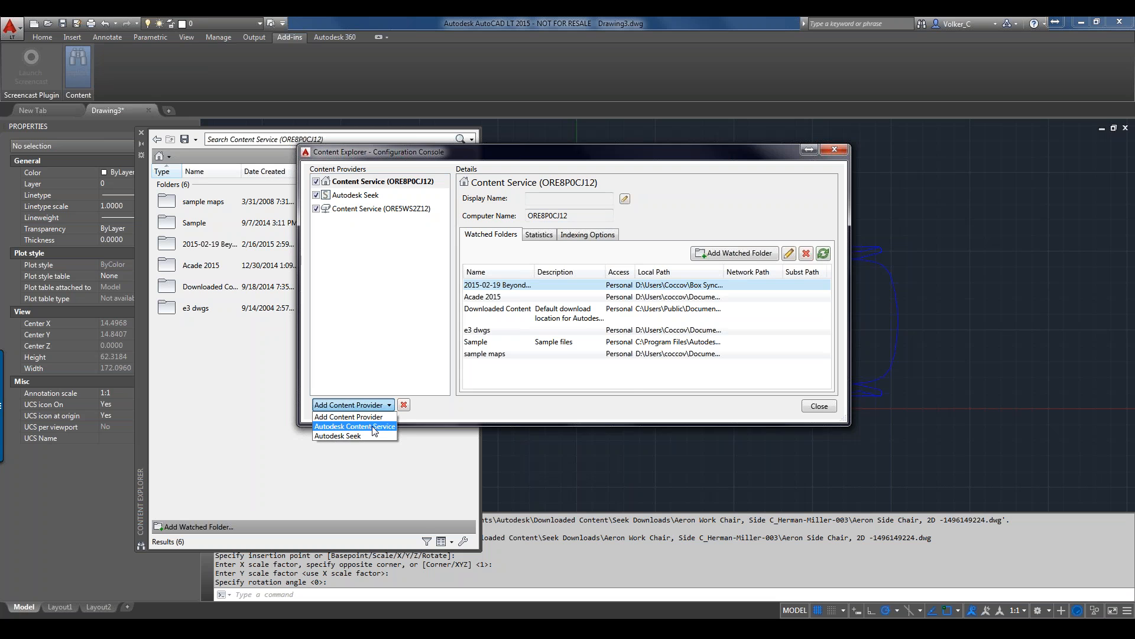
{"action": "left_click", "coordinate": [374, 427]}
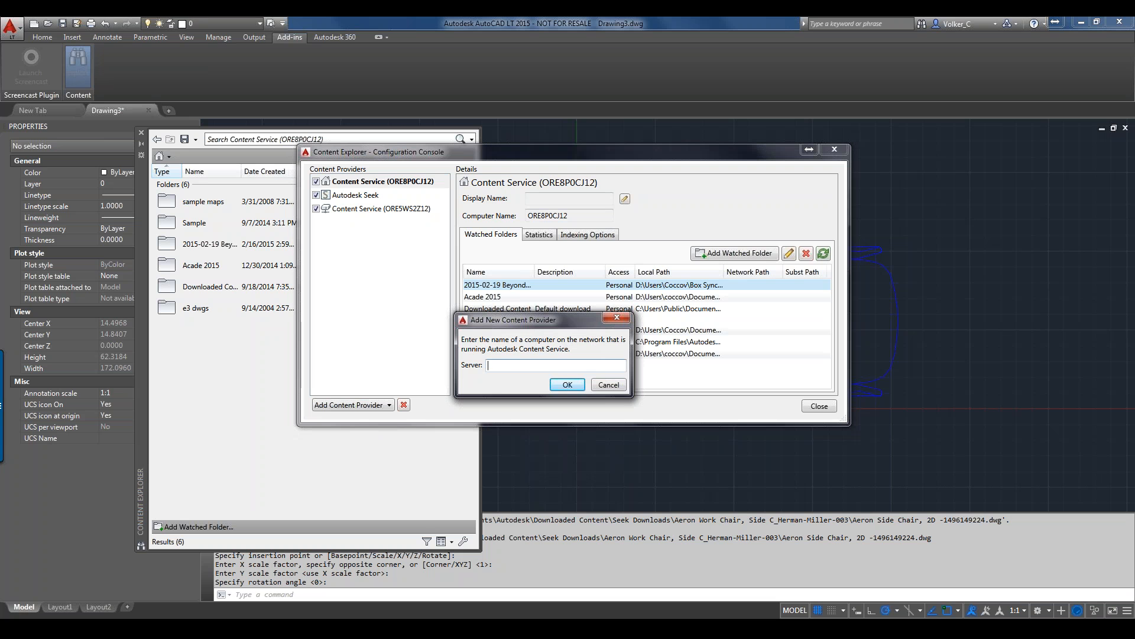
{"action": "left_click", "coordinate": [594, 386]}
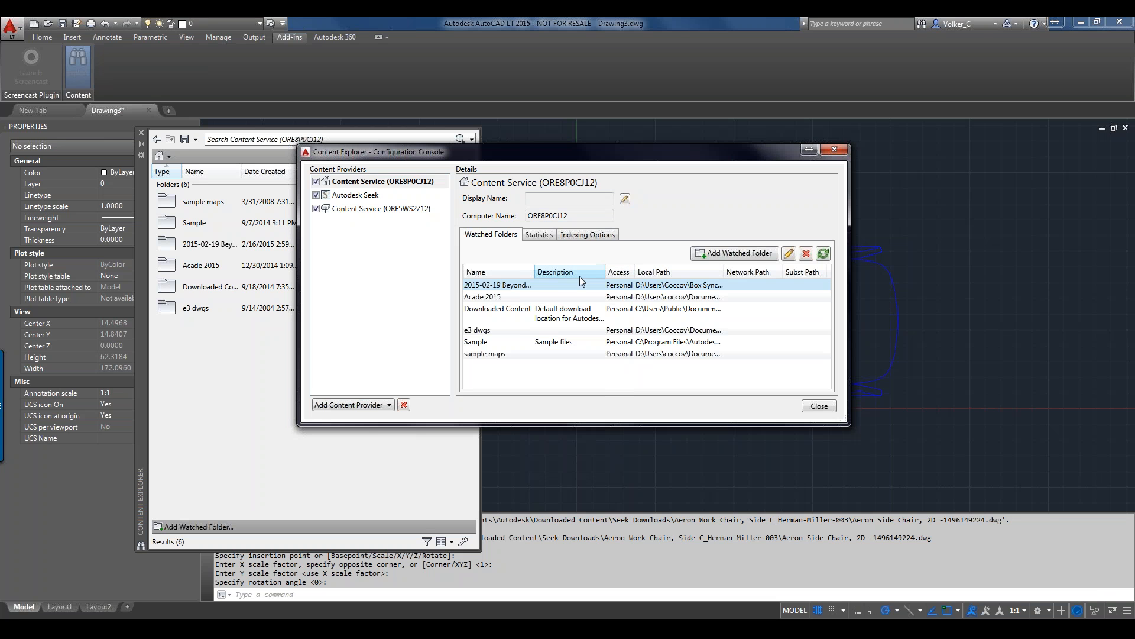
Step: Examine the full watched folder names and the Autodesk Seek provider's download location, toggling that provider off and on again
{"action": "left_click_drag", "start_coordinate": [532, 273], "coordinate": [593, 277]}
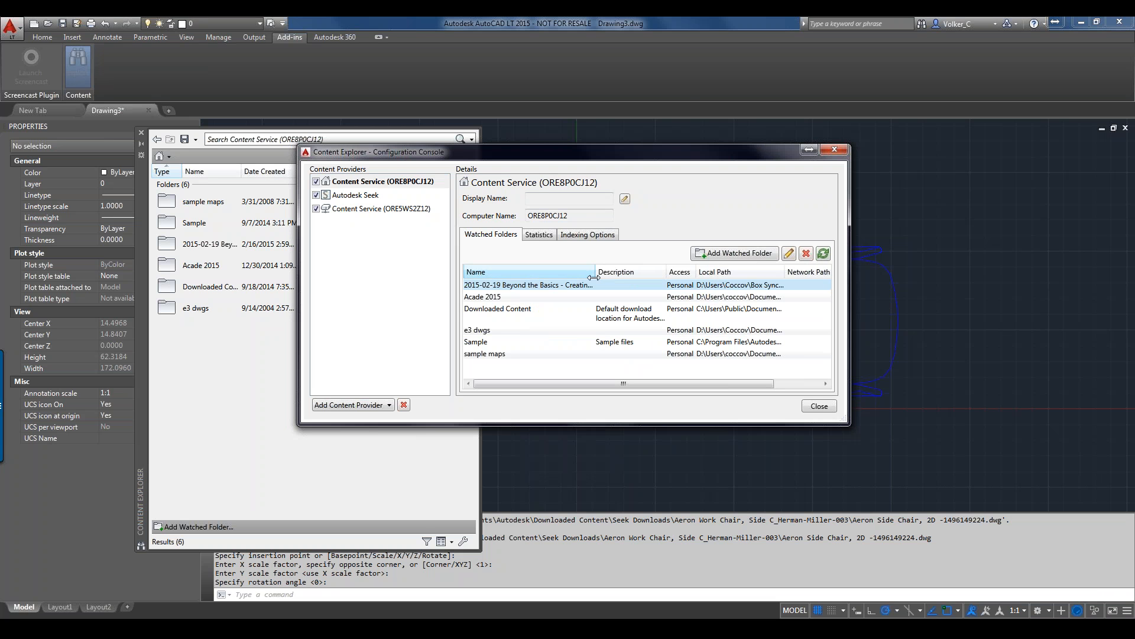
{"action": "left_click", "coordinate": [357, 196]}
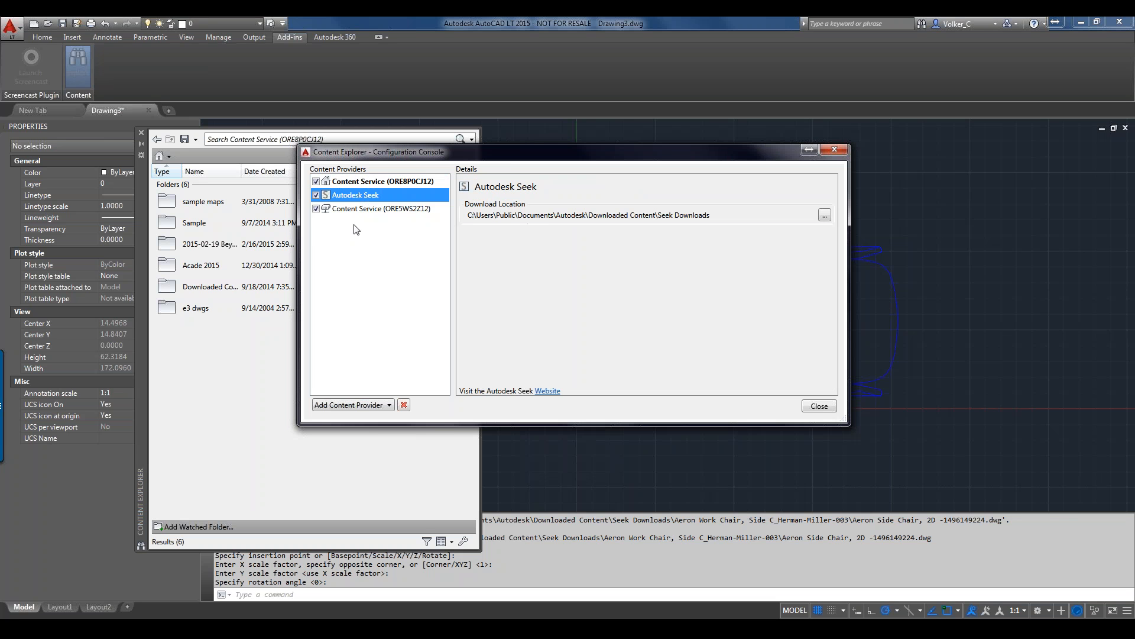
{"action": "left_click", "coordinate": [317, 195]}
{"action": "left_click", "coordinate": [316, 196]}
Step: Select the 2015-01-15 Back to Basics folder under AutoCAD Webinars as a new watched folder of Content Service (ORE8P0CJ12)
{"action": "left_click", "coordinate": [371, 183]}
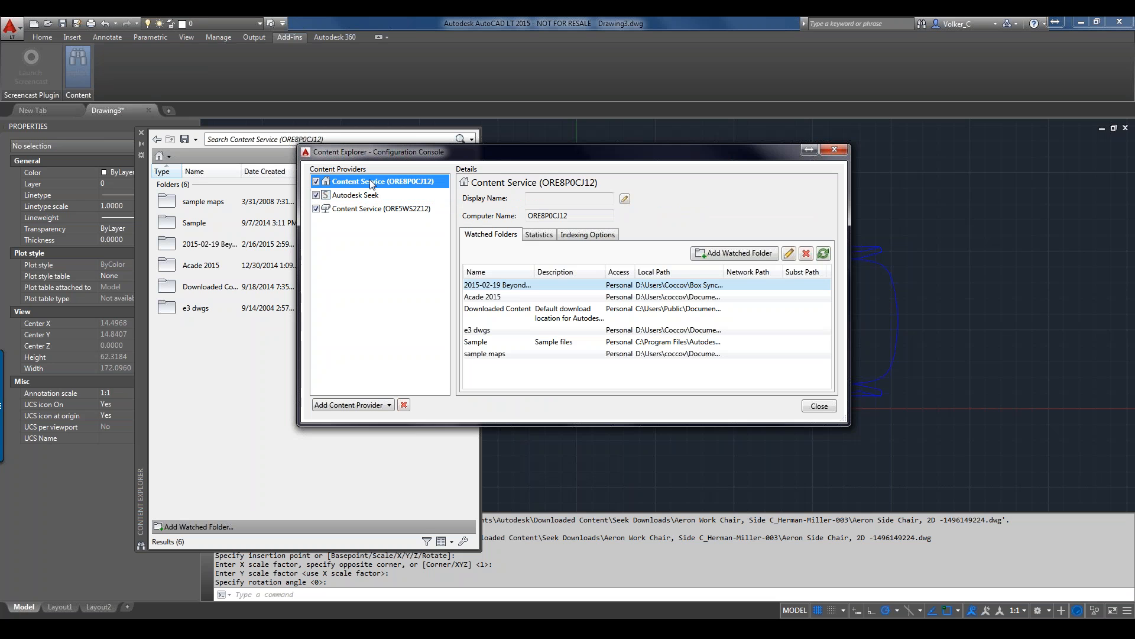
{"action": "left_click", "coordinate": [727, 257]}
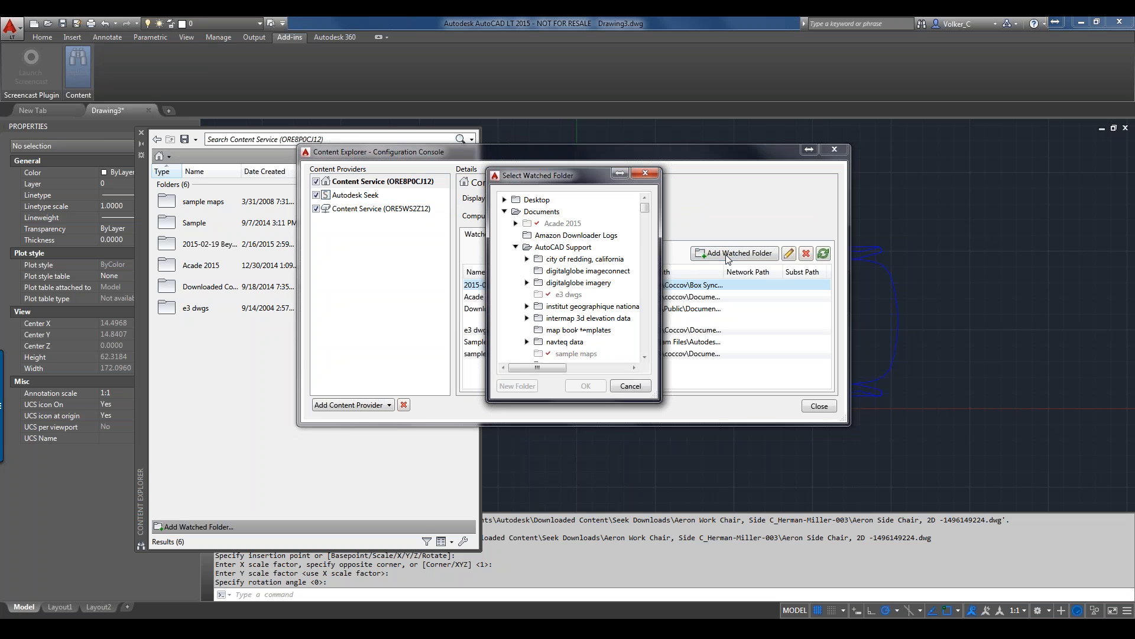
{"action": "left_click", "coordinate": [504, 212]}
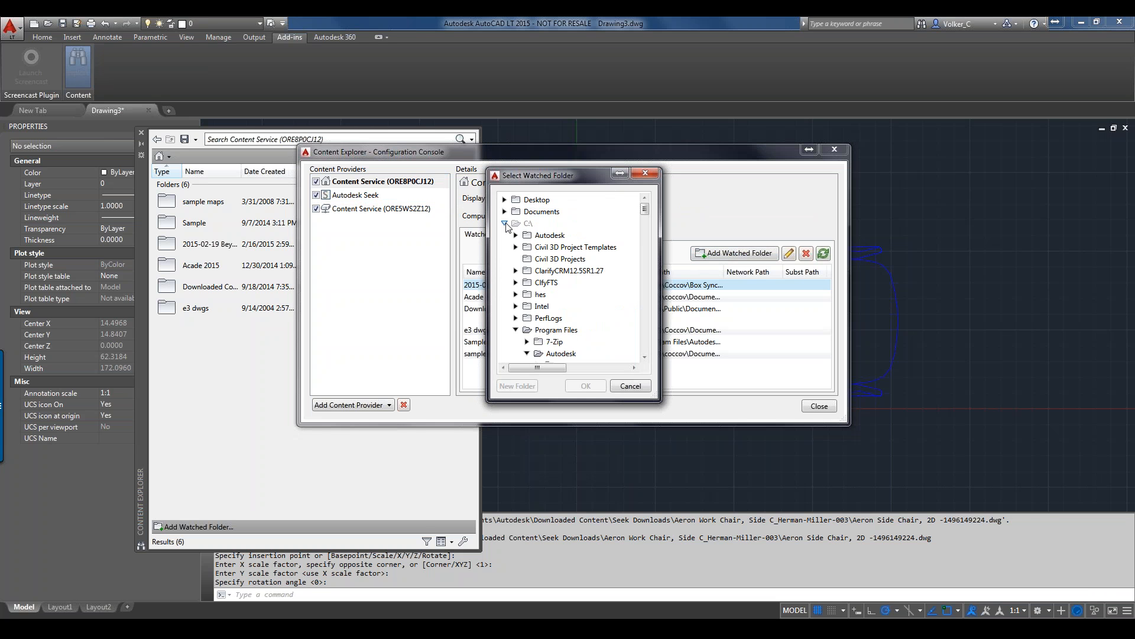
{"action": "left_click", "coordinate": [504, 223]}
{"action": "left_click", "coordinate": [506, 235]}
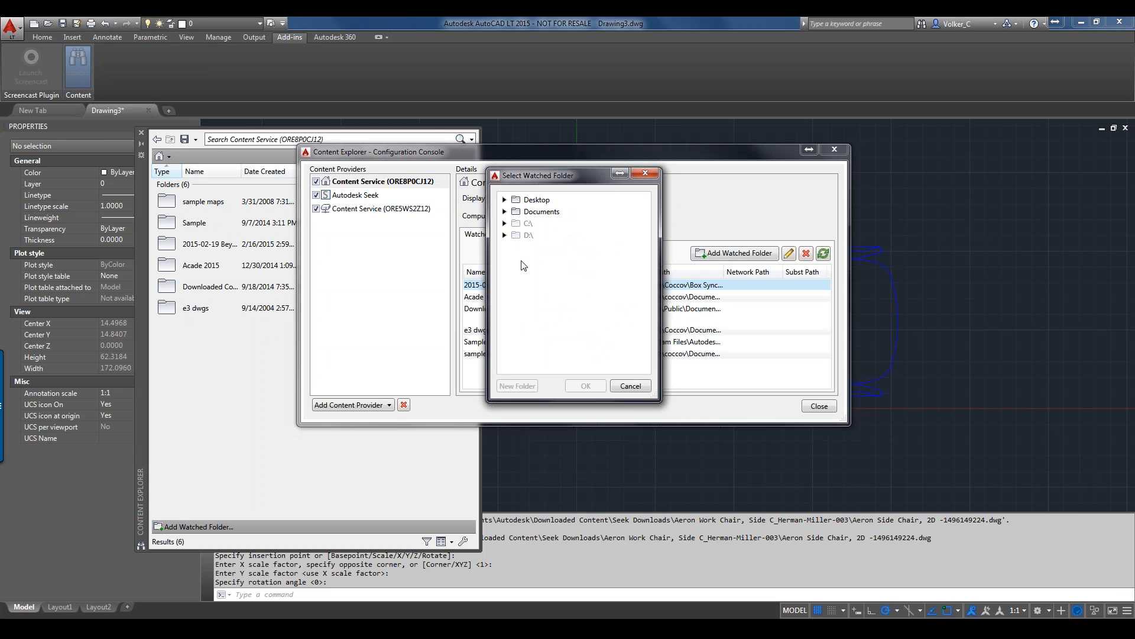
{"action": "left_click", "coordinate": [504, 235]}
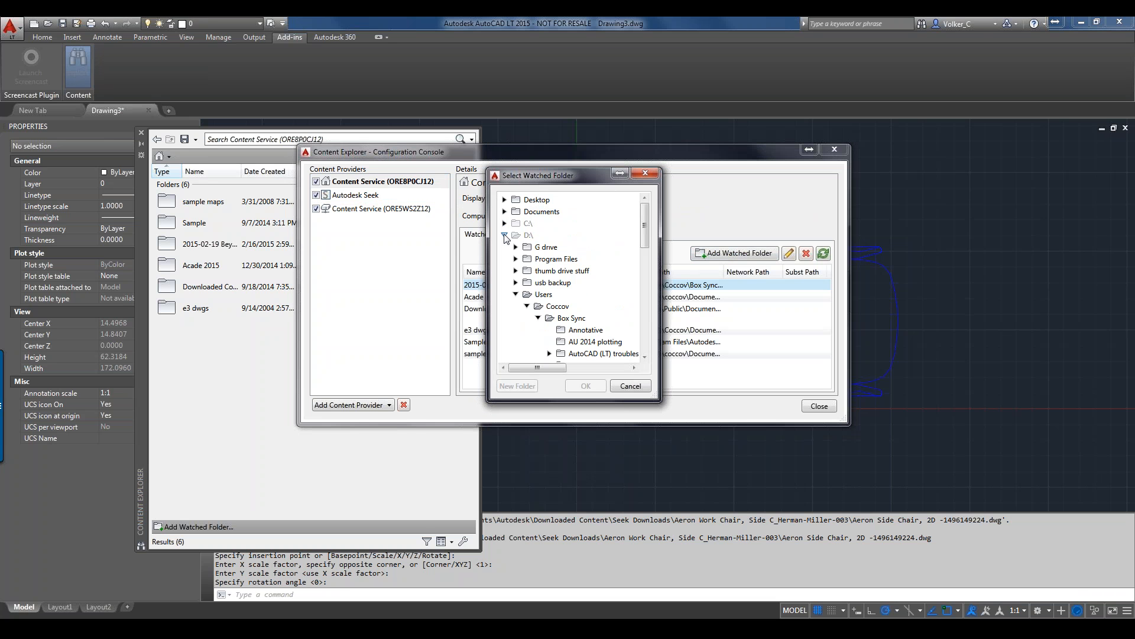
{"action": "left_click", "coordinate": [516, 293]}
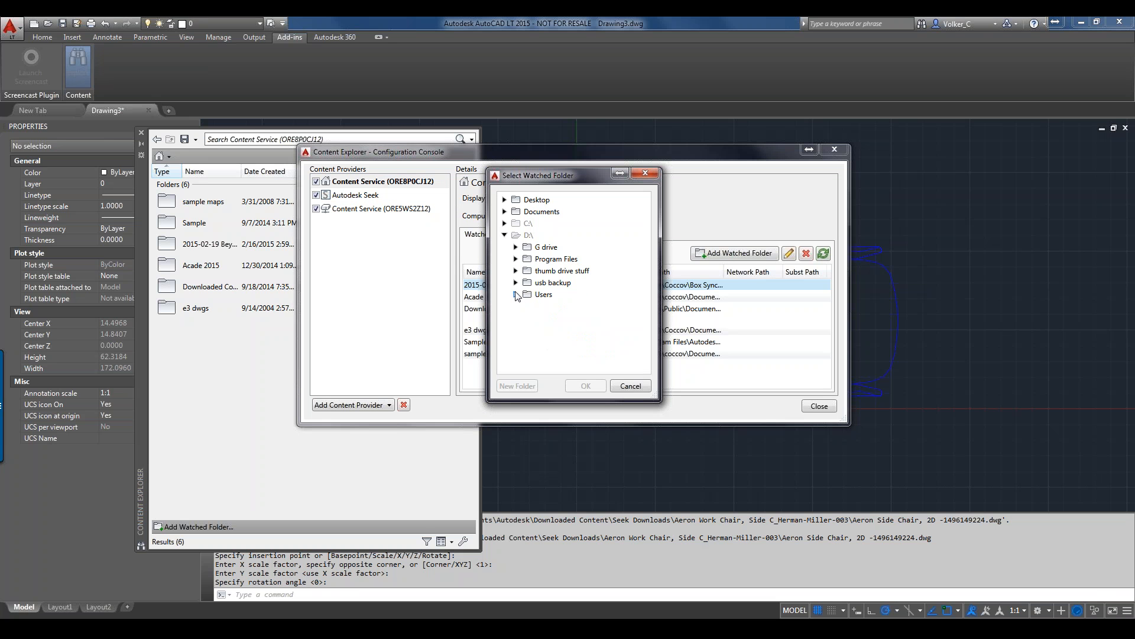
{"action": "left_click", "coordinate": [515, 294]}
{"action": "left_click", "coordinate": [565, 345]}
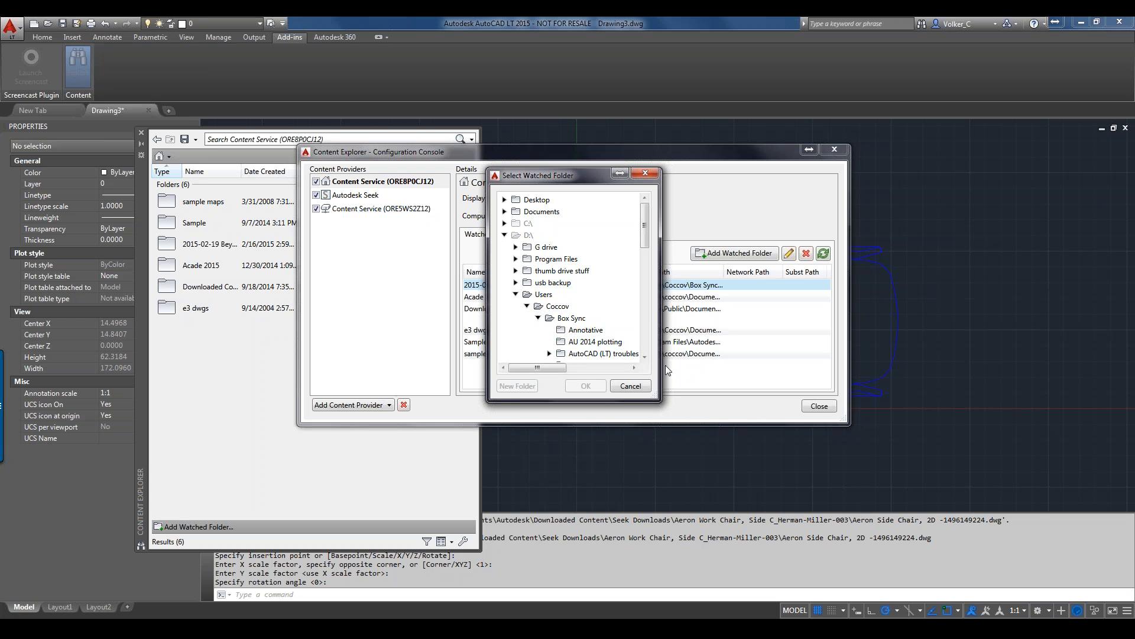
{"action": "left_click_drag", "start_coordinate": [645, 247], "coordinate": [649, 278]}
{"action": "left_click", "coordinate": [608, 262]}
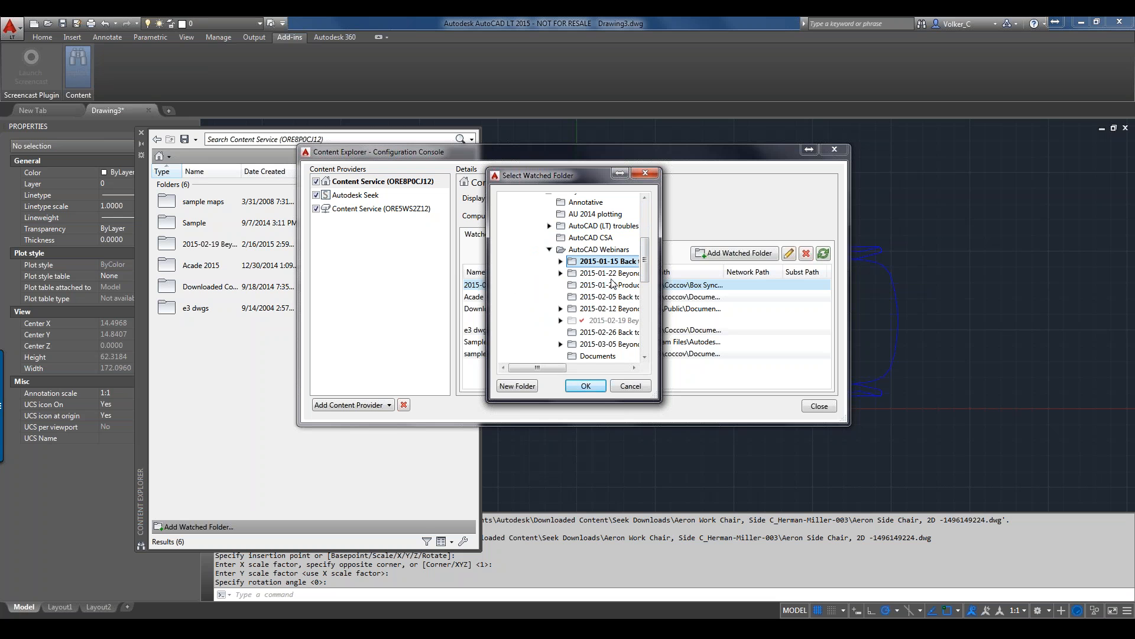
{"action": "left_click", "coordinate": [574, 388]}
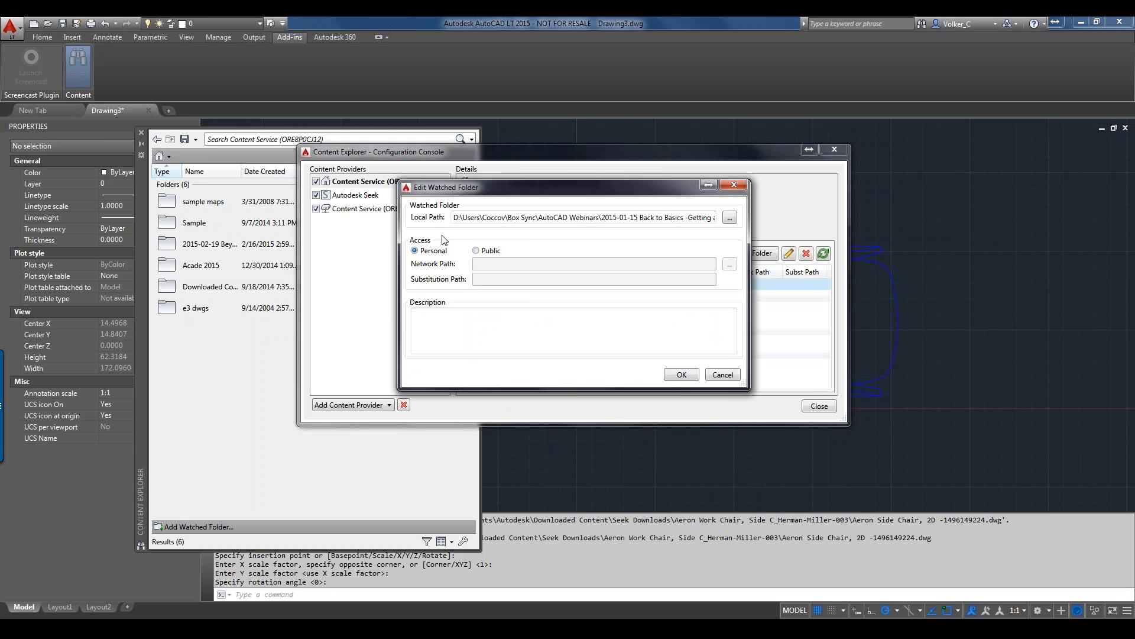
Step: Try to give the new watched folder Public access, save it with Personal access, and recheck its settings without changes
{"action": "left_click", "coordinate": [483, 252]}
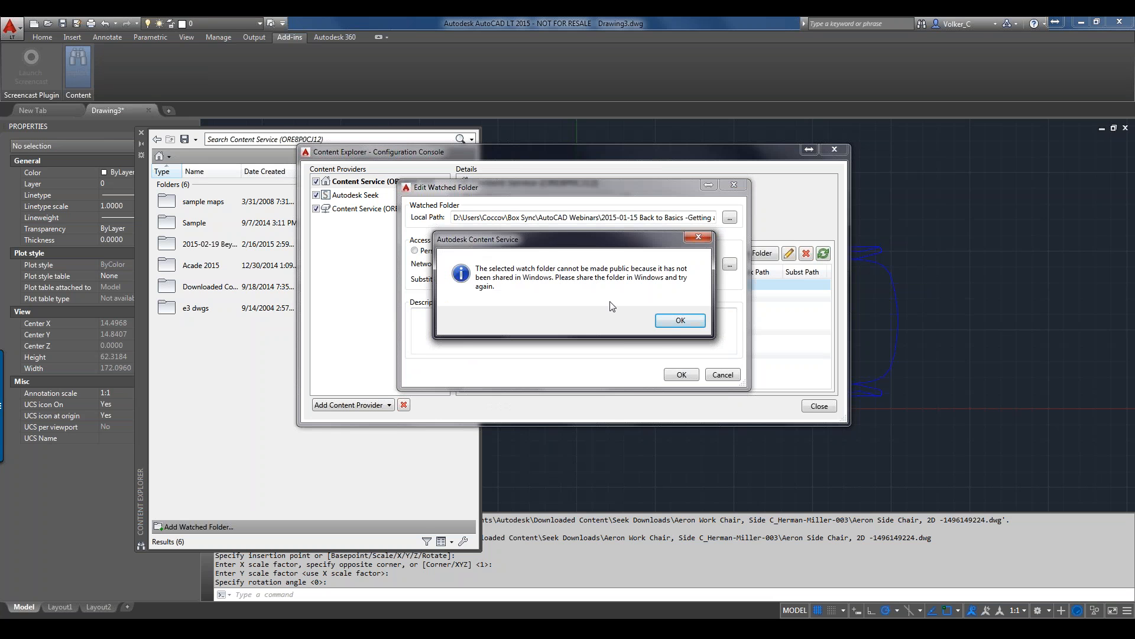
{"action": "left_click", "coordinate": [668, 324]}
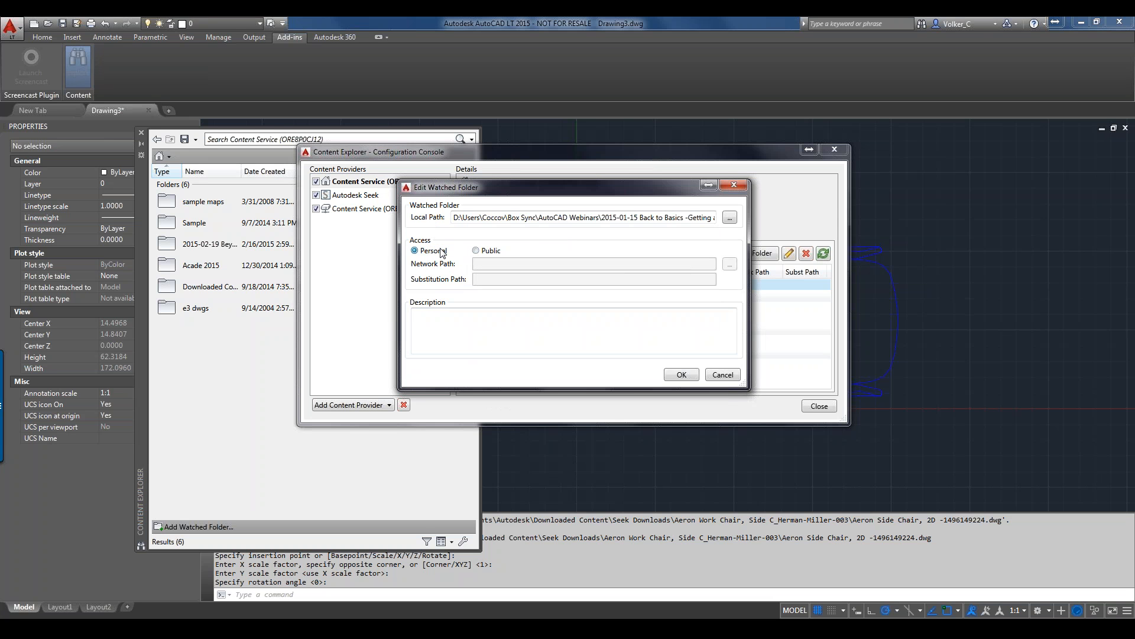
{"action": "left_click", "coordinate": [683, 378]}
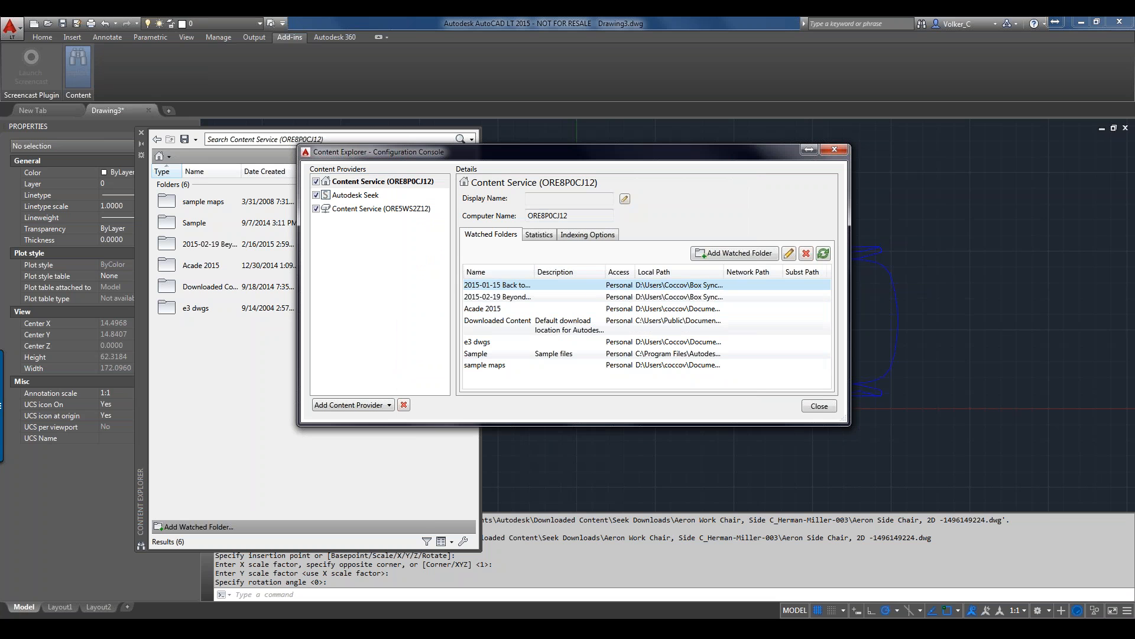
{"action": "left_click", "coordinate": [790, 257]}
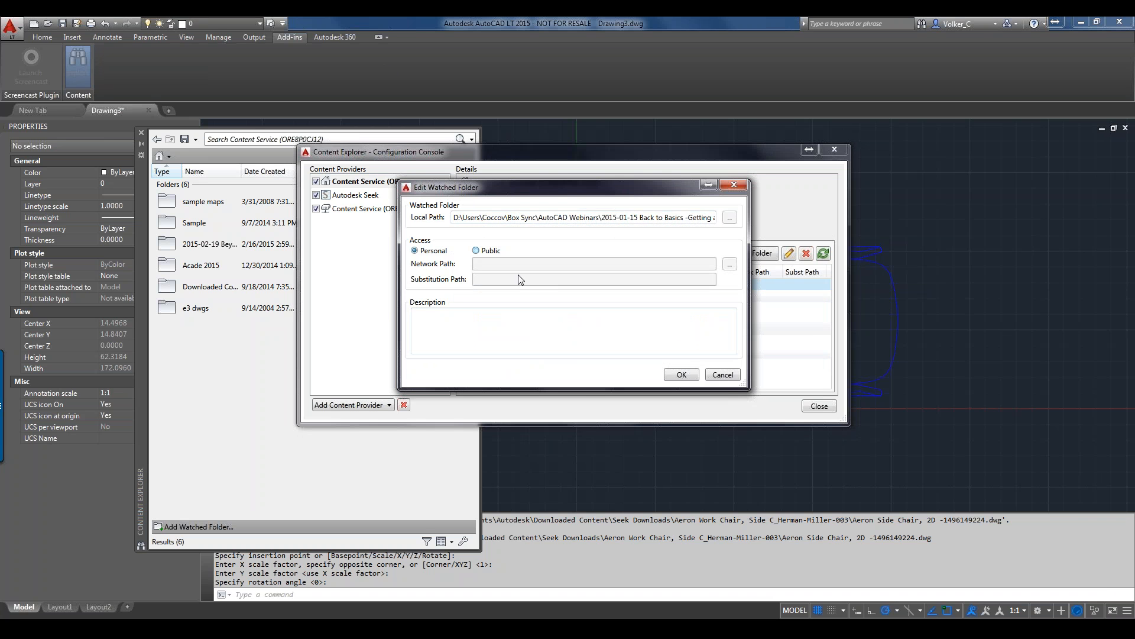
{"action": "left_click", "coordinate": [721, 379]}
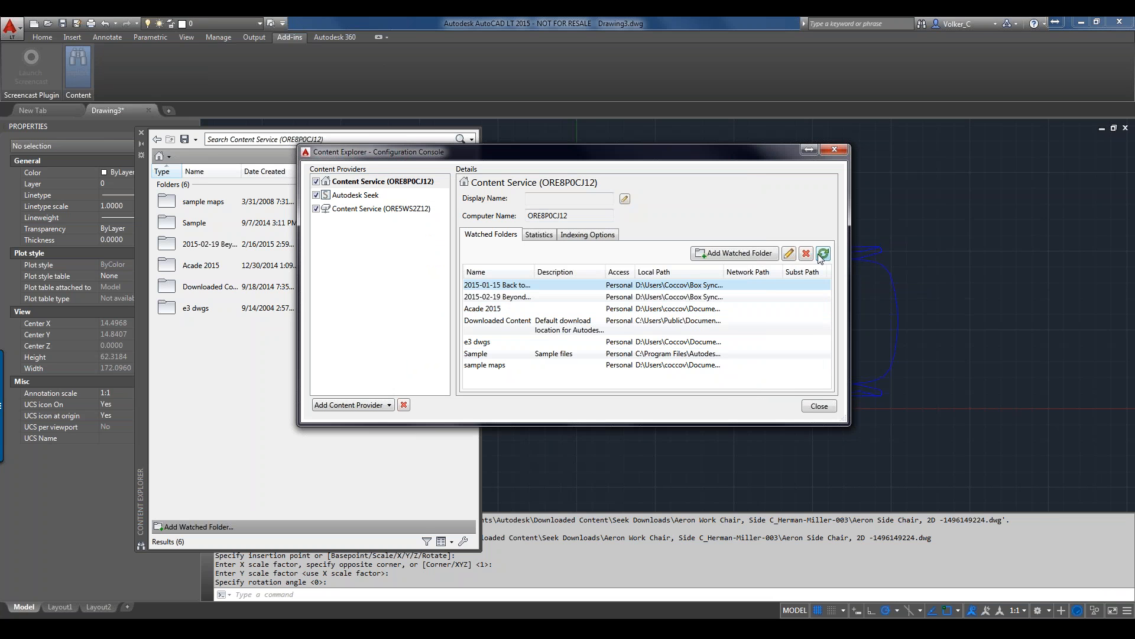
Step: Examine the indexing statistics of Content Service (ORE8P0CJ12) with the console moved up and the Files breakdown expanded
{"action": "left_click", "coordinate": [547, 239]}
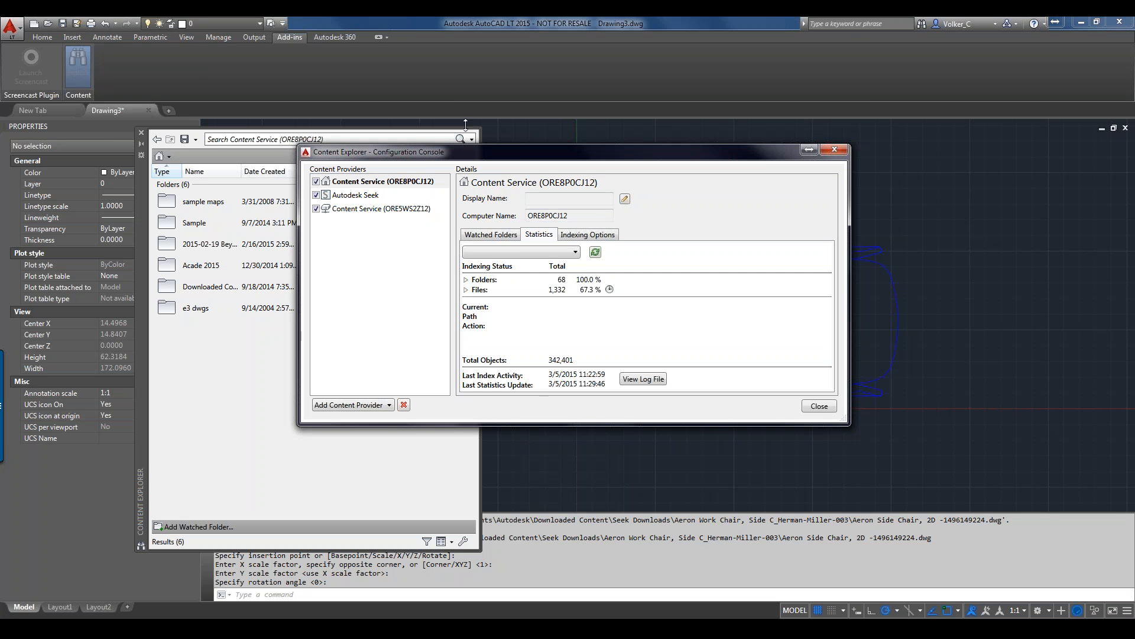
{"action": "left_click_drag", "start_coordinate": [466, 144], "coordinate": [467, 43]}
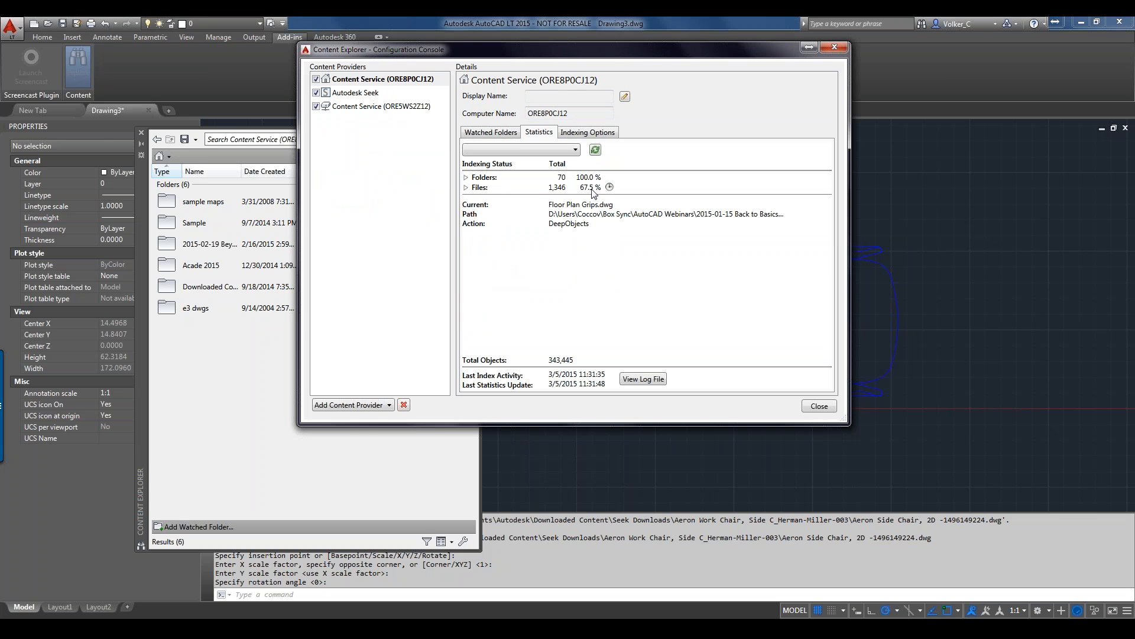
{"action": "left_click", "coordinate": [466, 187]}
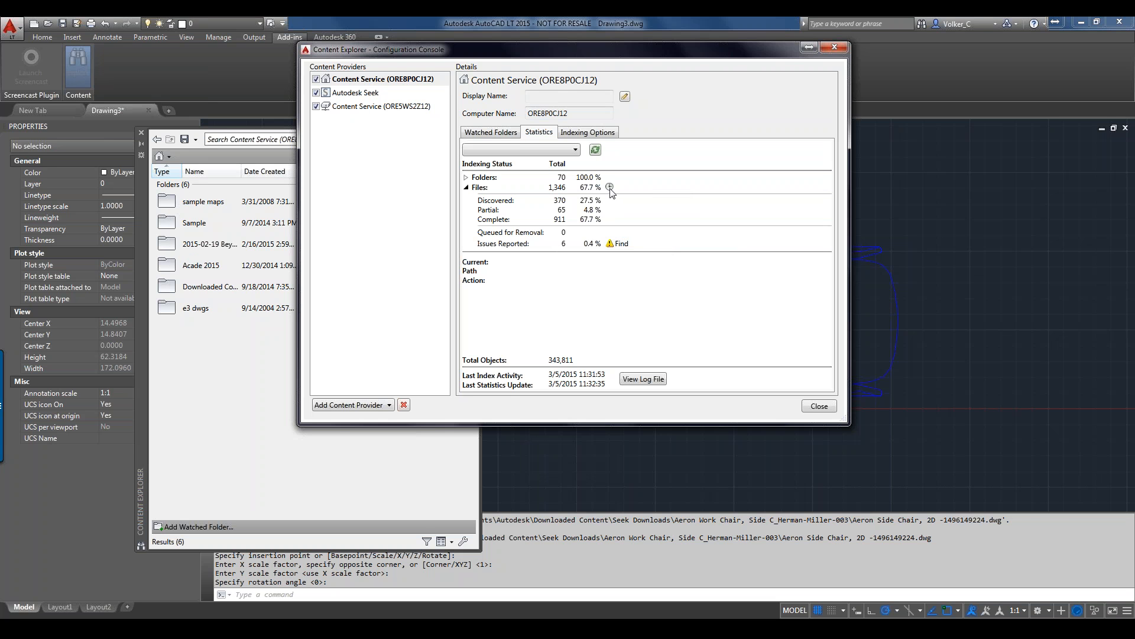
Step: Add SHP to the file types indexed by Content Service (ORE8P0CJ12), using the Basic Extractor
{"action": "mouse_move", "coordinate": [609, 188]}
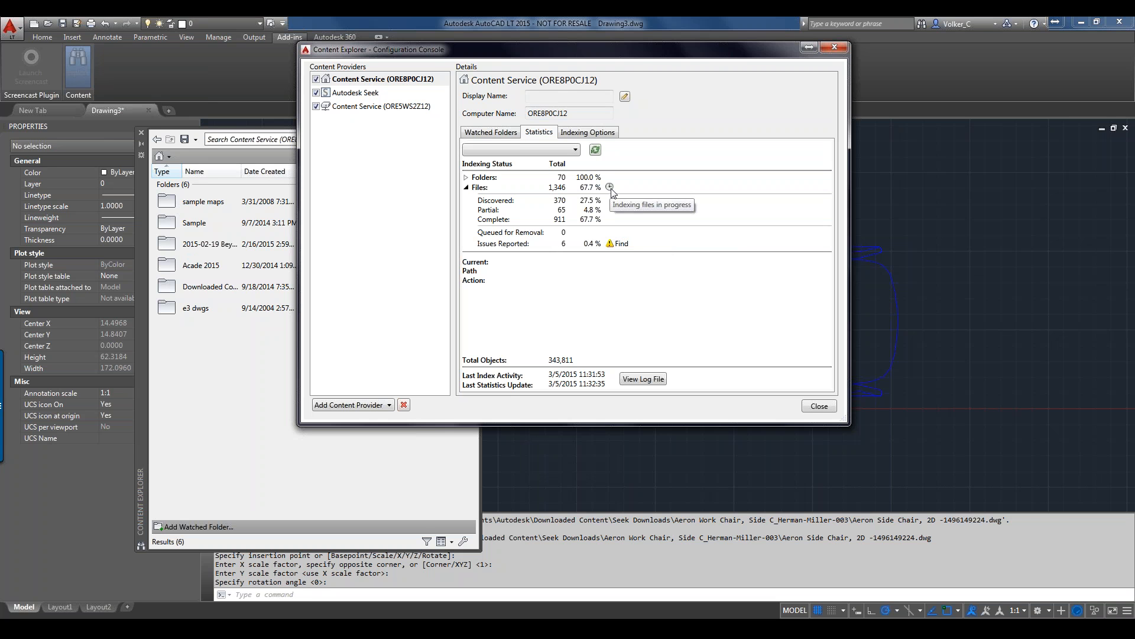
{"action": "left_click", "coordinate": [603, 138]}
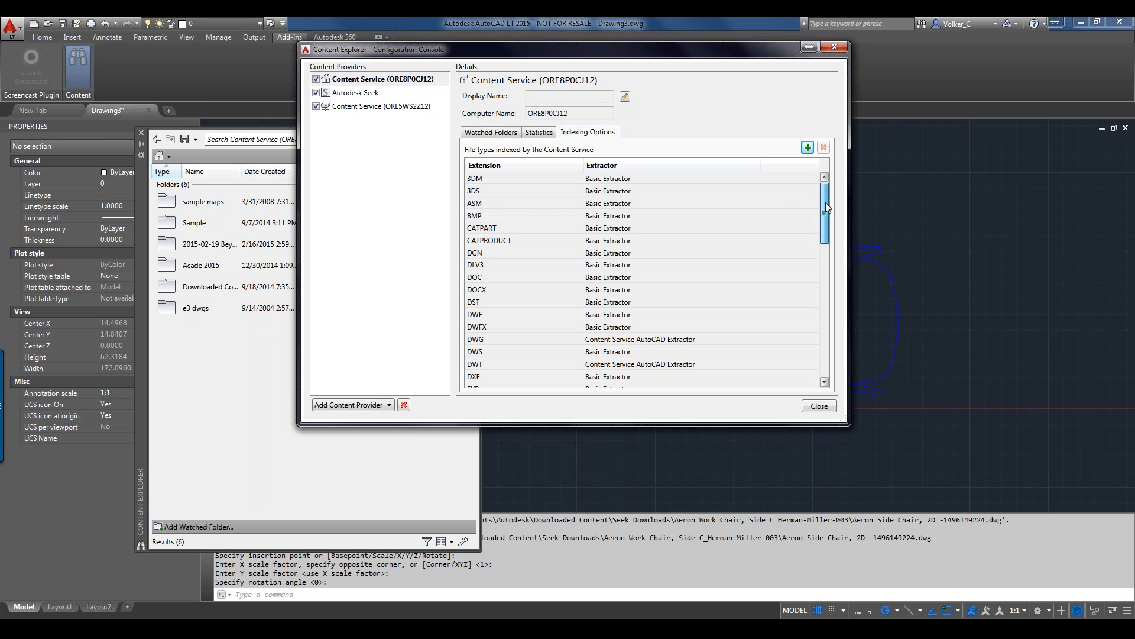
{"action": "mouse_move", "coordinate": [826, 202]}
{"action": "left_mouse_down"}
{"action": "mouse_move", "coordinate": [825, 212]}
{"action": "mouse_move", "coordinate": [823, 183]}
{"action": "left_mouse_up"}
{"action": "left_click_drag", "start_coordinate": [823, 204], "coordinate": [810, 347]}
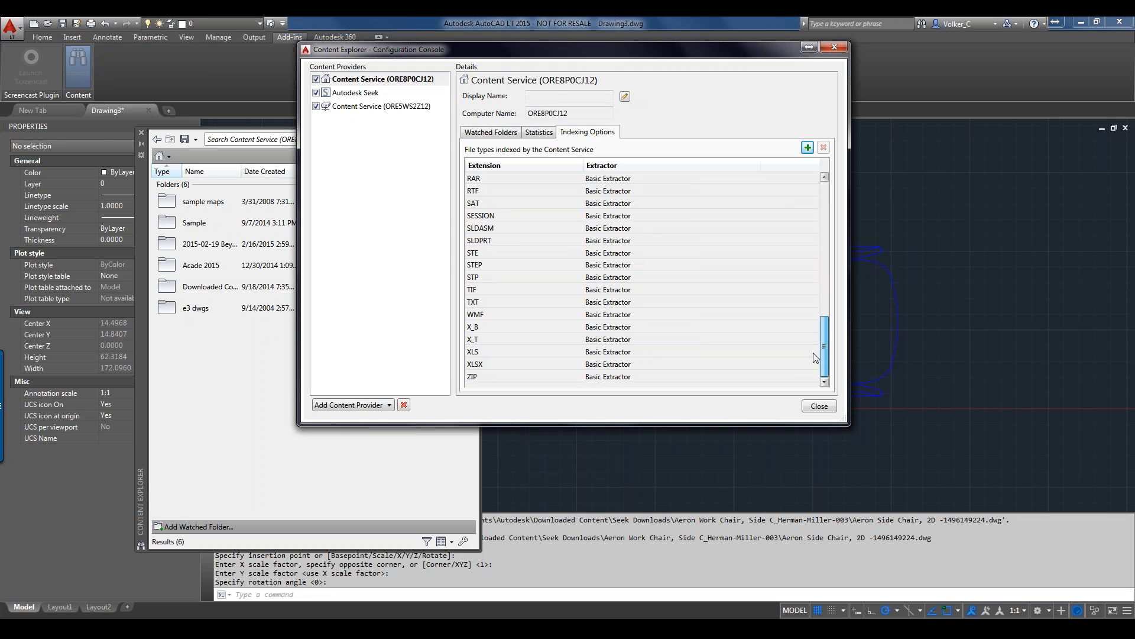
{"action": "left_click", "coordinate": [807, 148]}
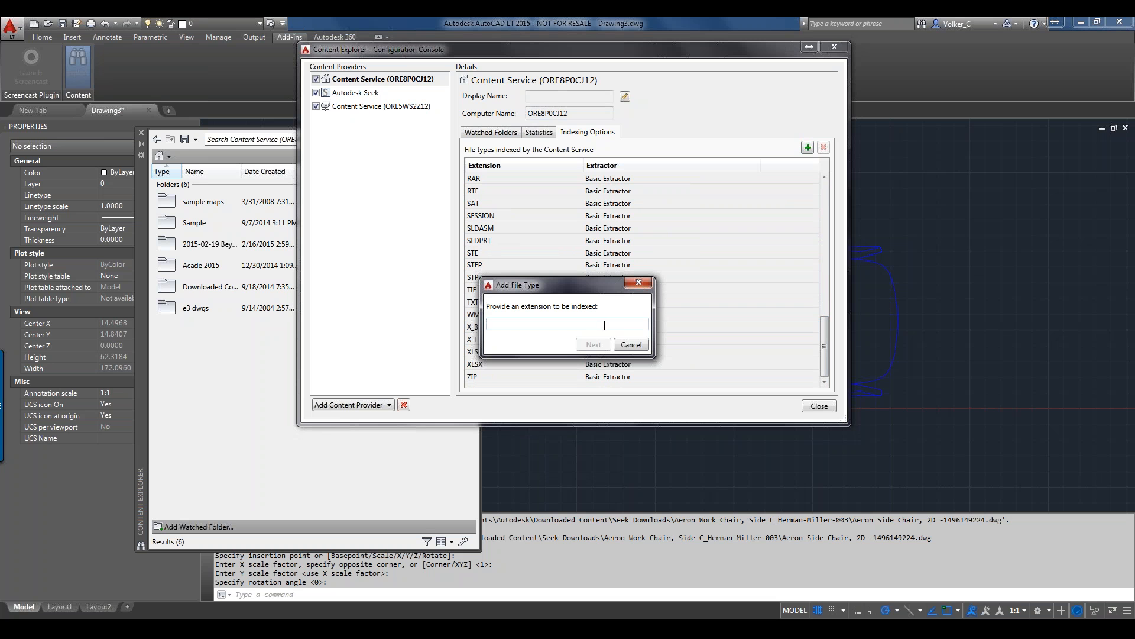
{"action": "type", "text": "SHP"}
{"action": "left_click", "coordinate": [594, 345]}
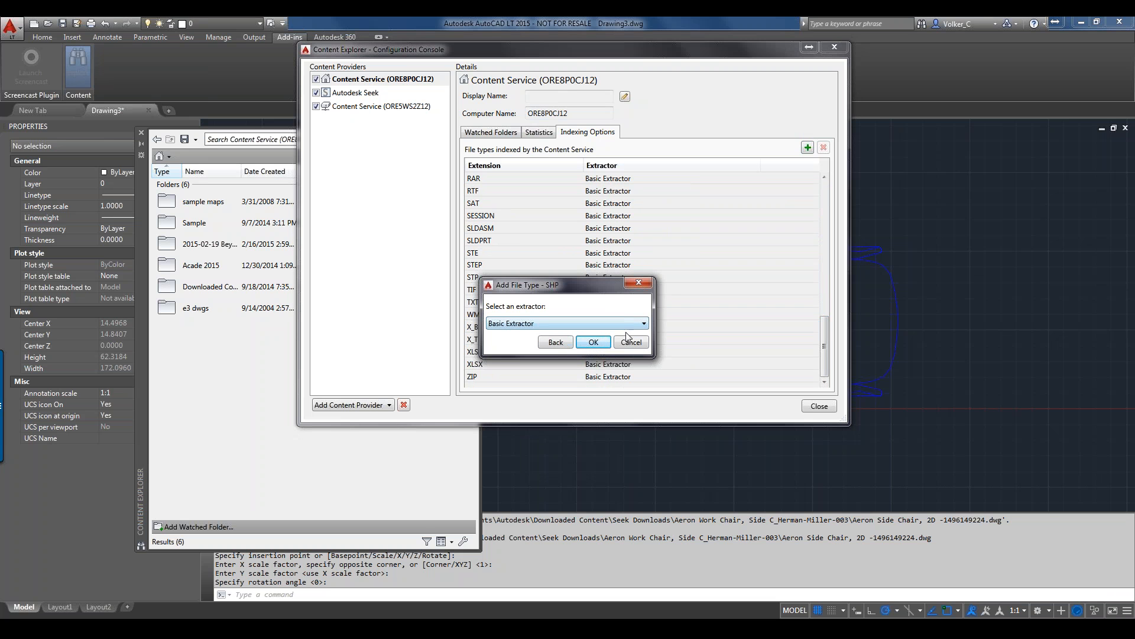
{"action": "left_click", "coordinate": [643, 324]}
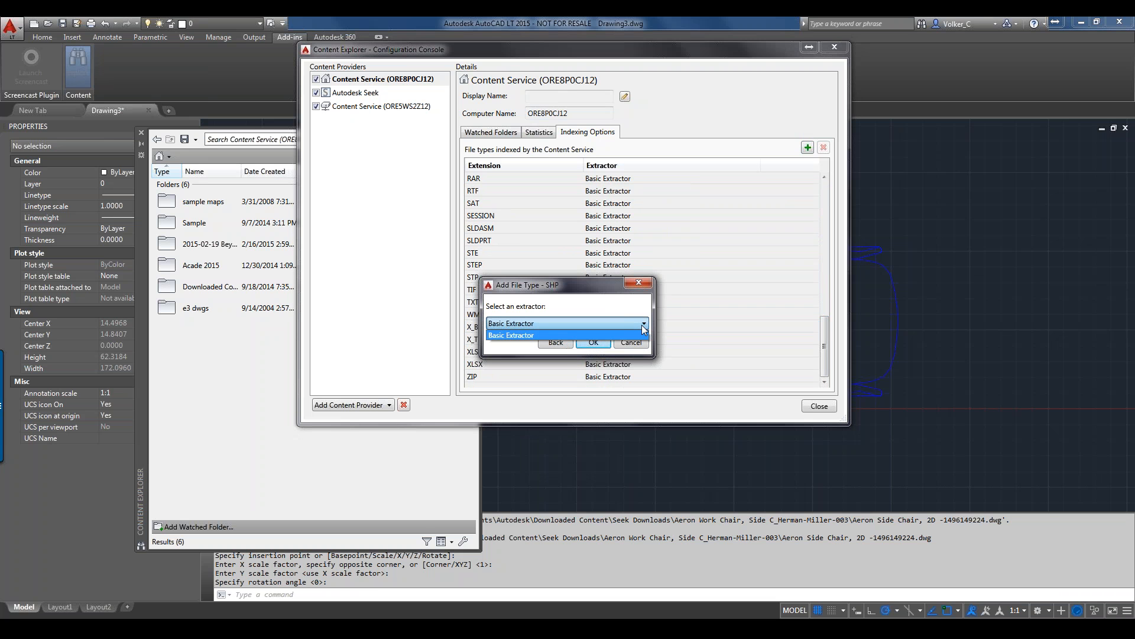
{"action": "left_click", "coordinate": [633, 315]}
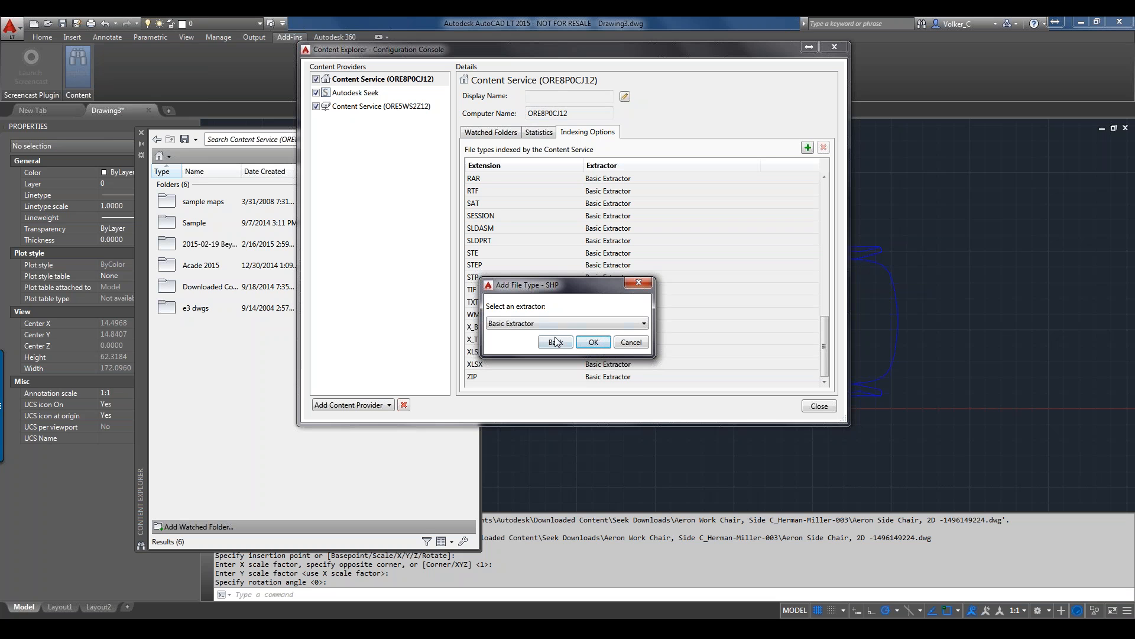
{"action": "left_click", "coordinate": [593, 342]}
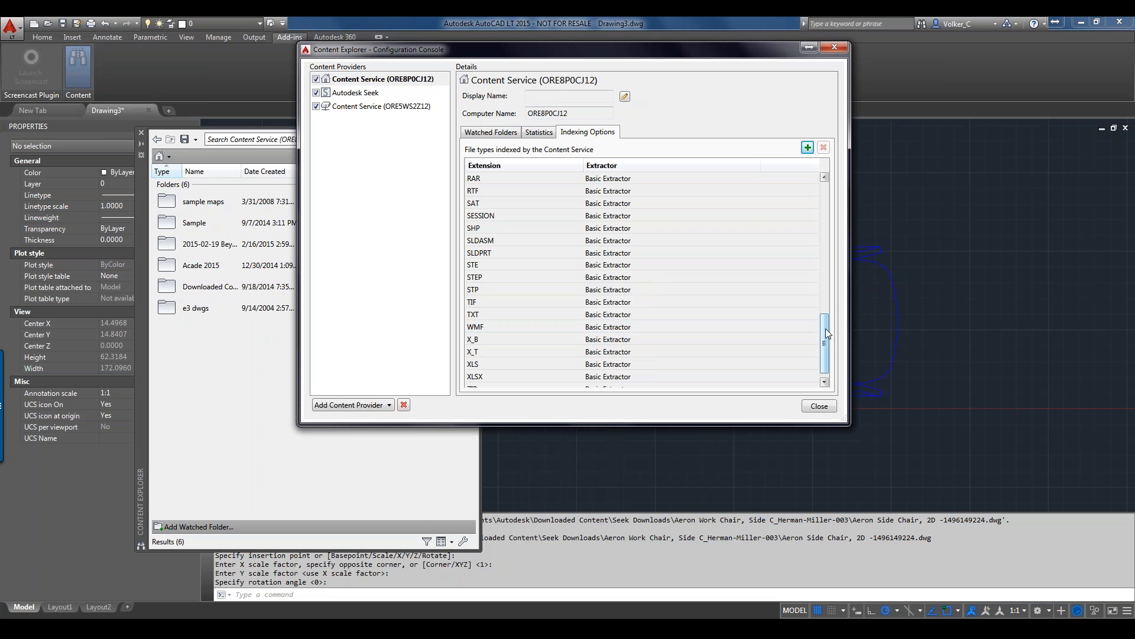
Step: Look through the indexed file types for the SHP entry and close the Configuration Console
{"action": "left_click_drag", "start_coordinate": [825, 328], "coordinate": [822, 215]}
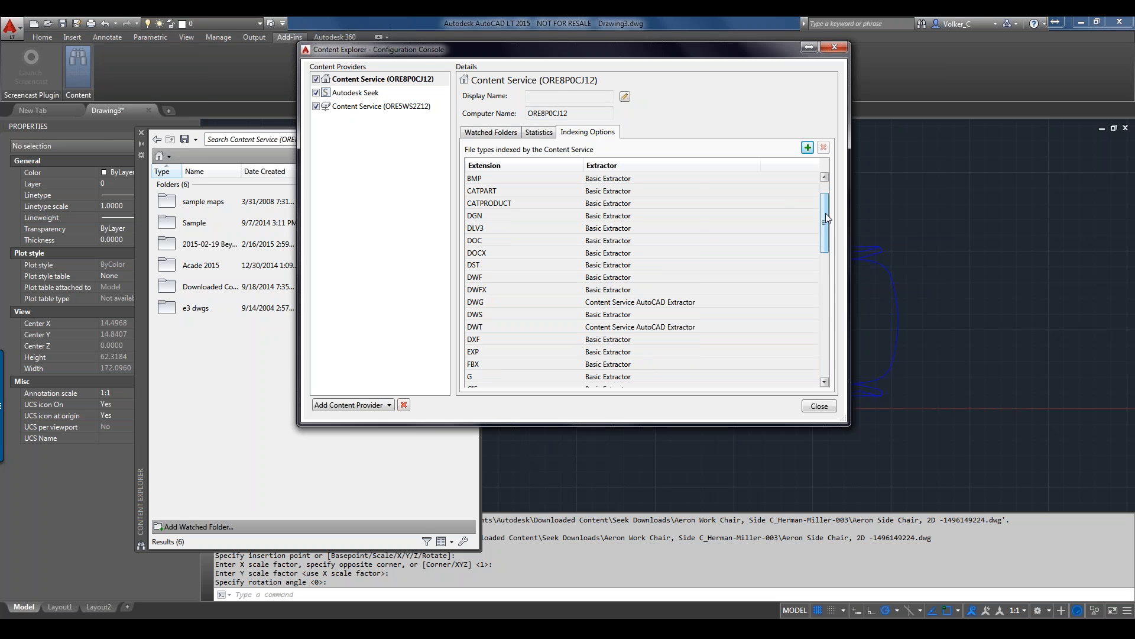
{"action": "left_click_drag", "start_coordinate": [827, 218], "coordinate": [819, 307]}
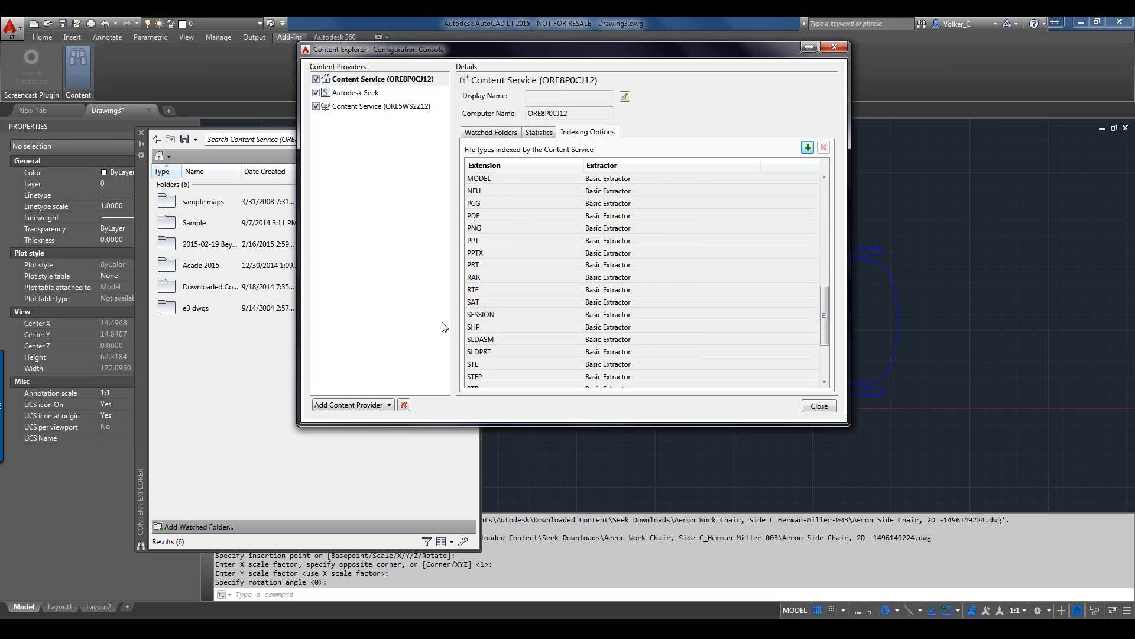
{"action": "left_click", "coordinate": [497, 327]}
{"action": "left_click", "coordinate": [819, 406]}
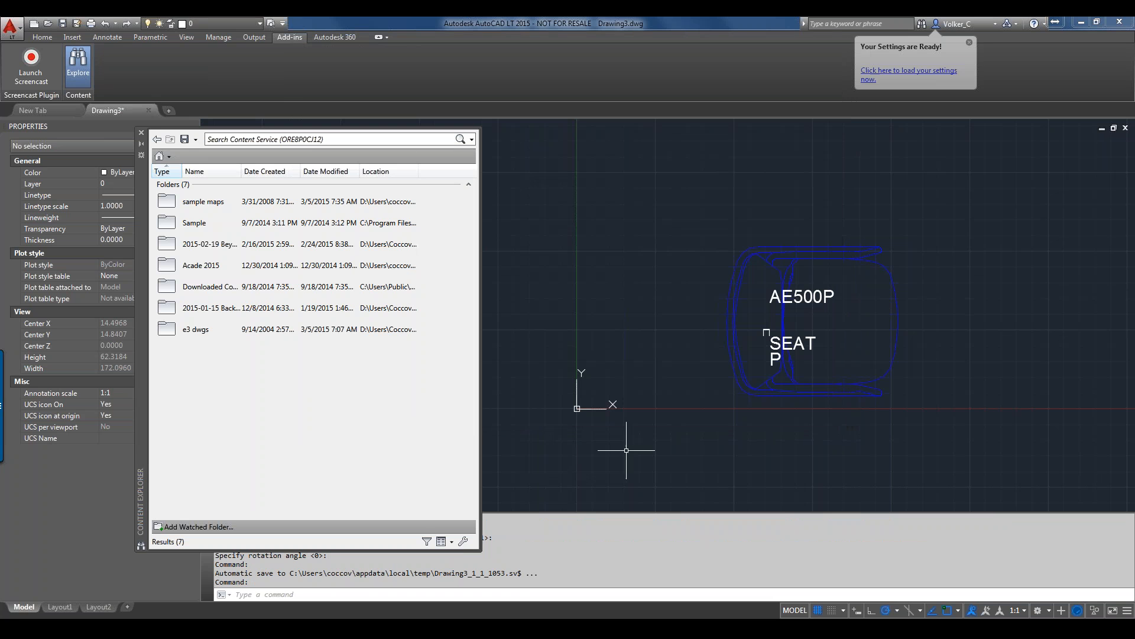
Step: Open the Content Explorer filter settings and move and enlarge the dialog to show all file types at once
{"action": "left_click", "coordinate": [453, 542]}
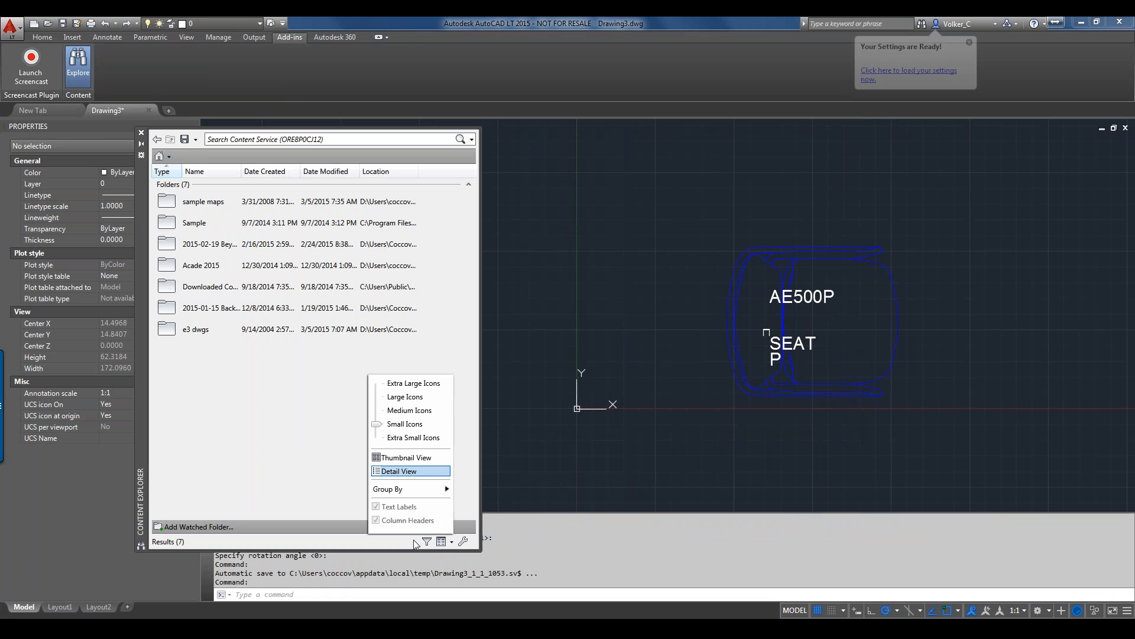
{"action": "left_click", "coordinate": [392, 543]}
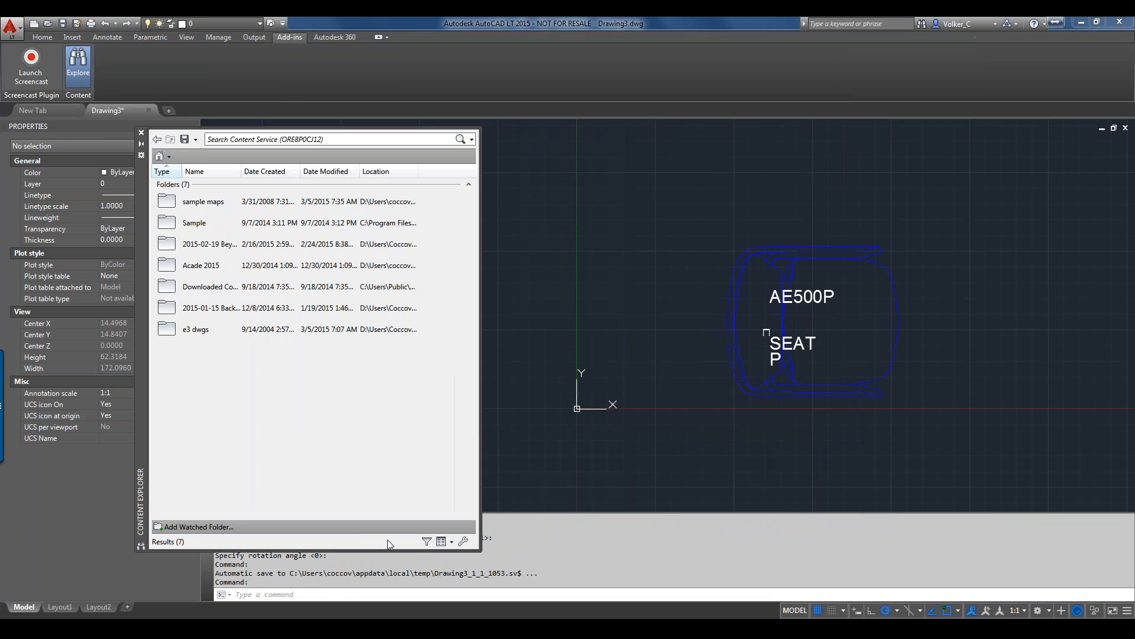
{"action": "left_click", "coordinate": [427, 542]}
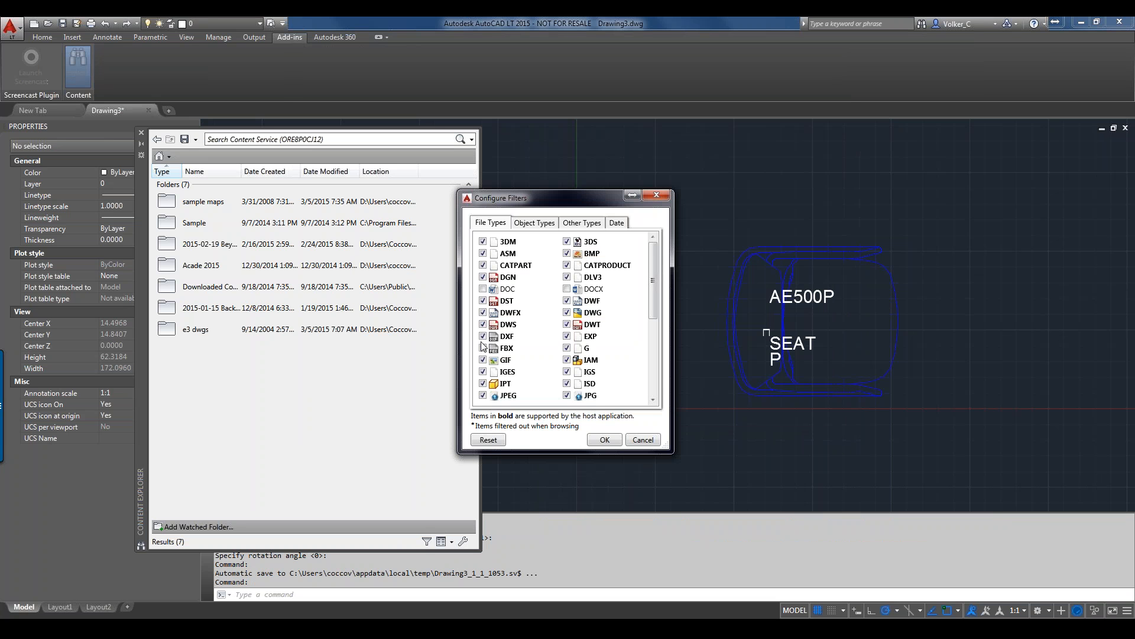
{"action": "left_click_drag", "start_coordinate": [585, 205], "coordinate": [591, 96]}
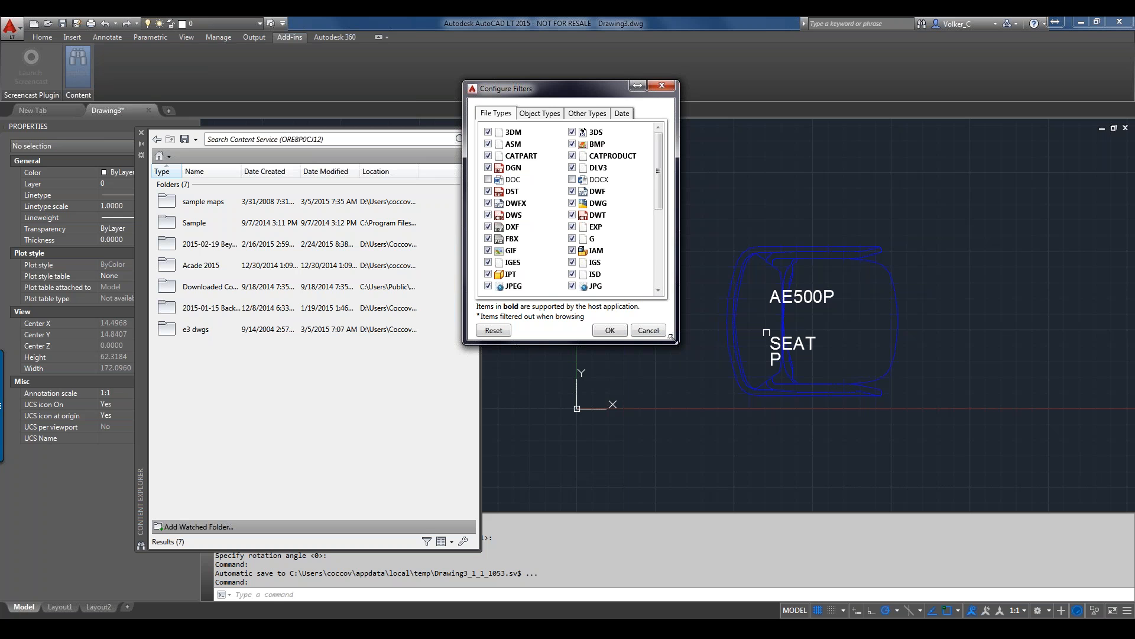
{"action": "left_click_drag", "start_coordinate": [672, 338], "coordinate": [816, 419]}
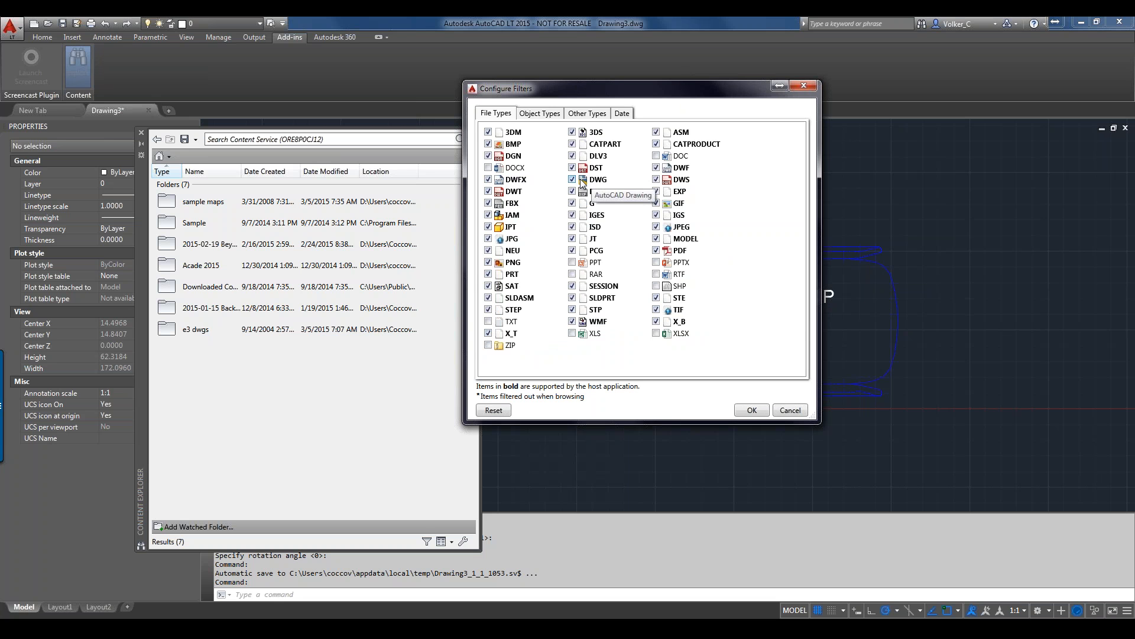
Step: Examine the object type, other type and date filter options, including the predefined date periods, and cancel without changes
{"action": "left_click", "coordinate": [540, 113]}
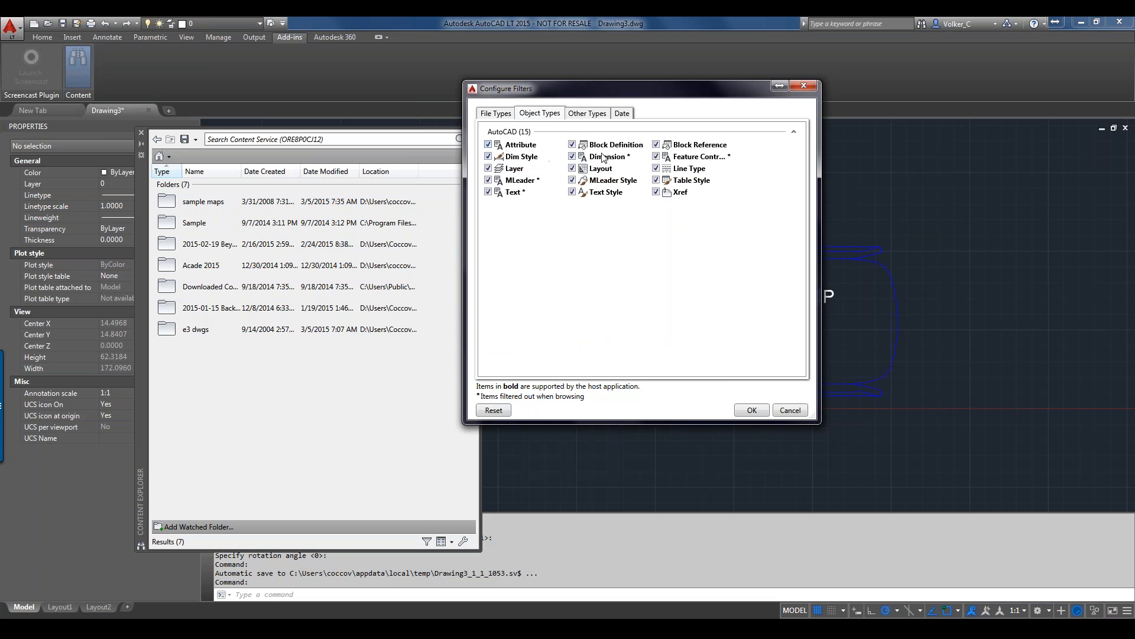
{"action": "left_click", "coordinate": [587, 114]}
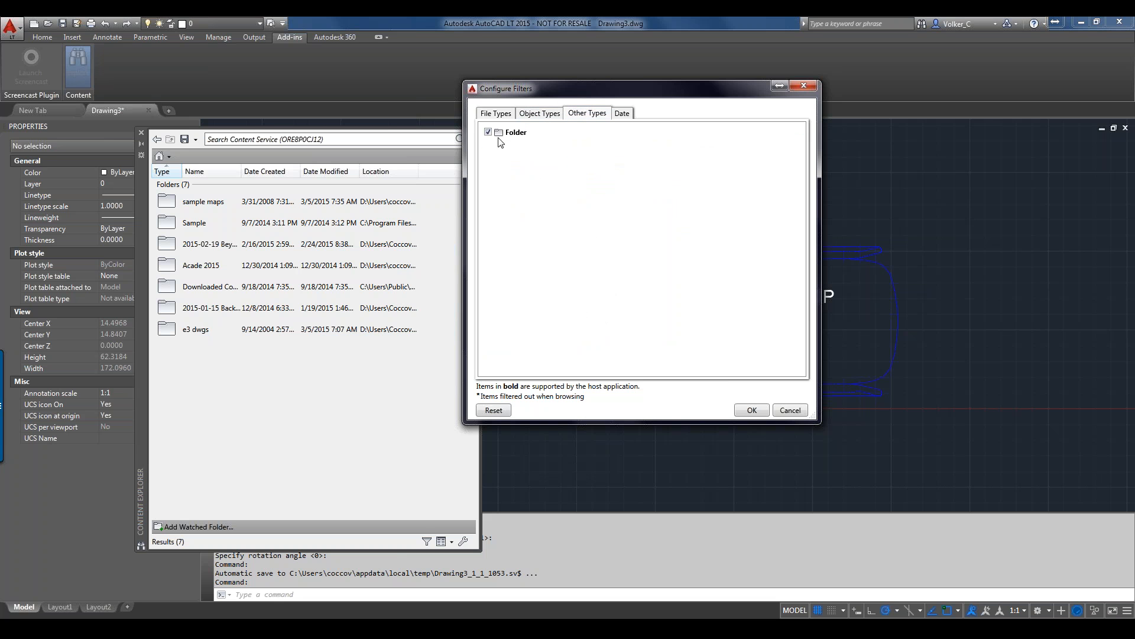
{"action": "left_click", "coordinate": [626, 113]}
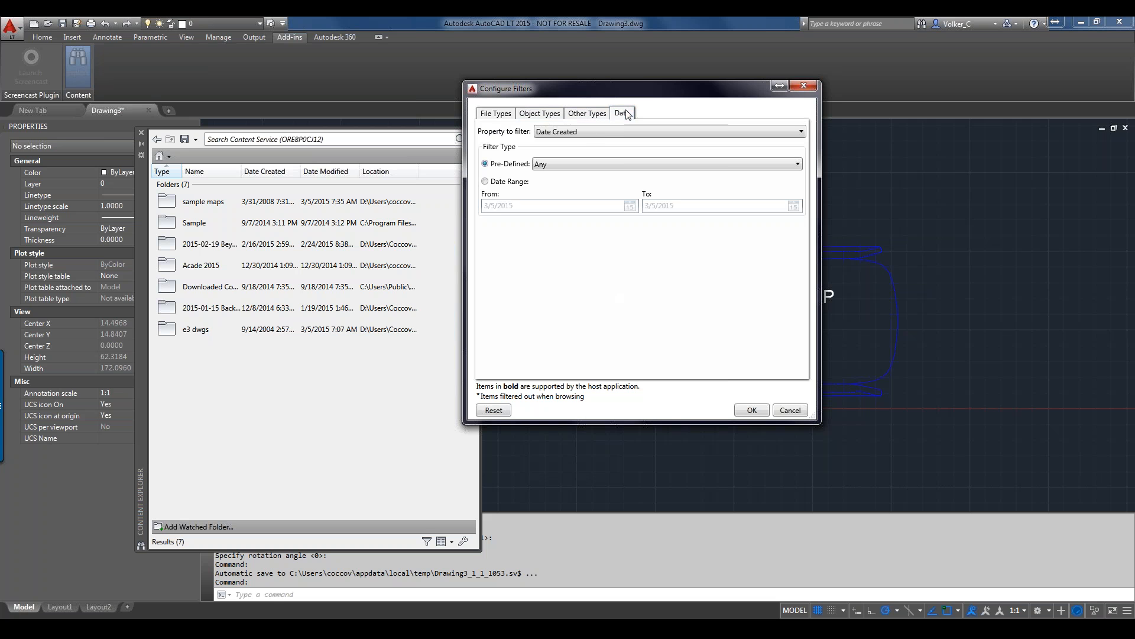
{"action": "left_click", "coordinate": [593, 132]}
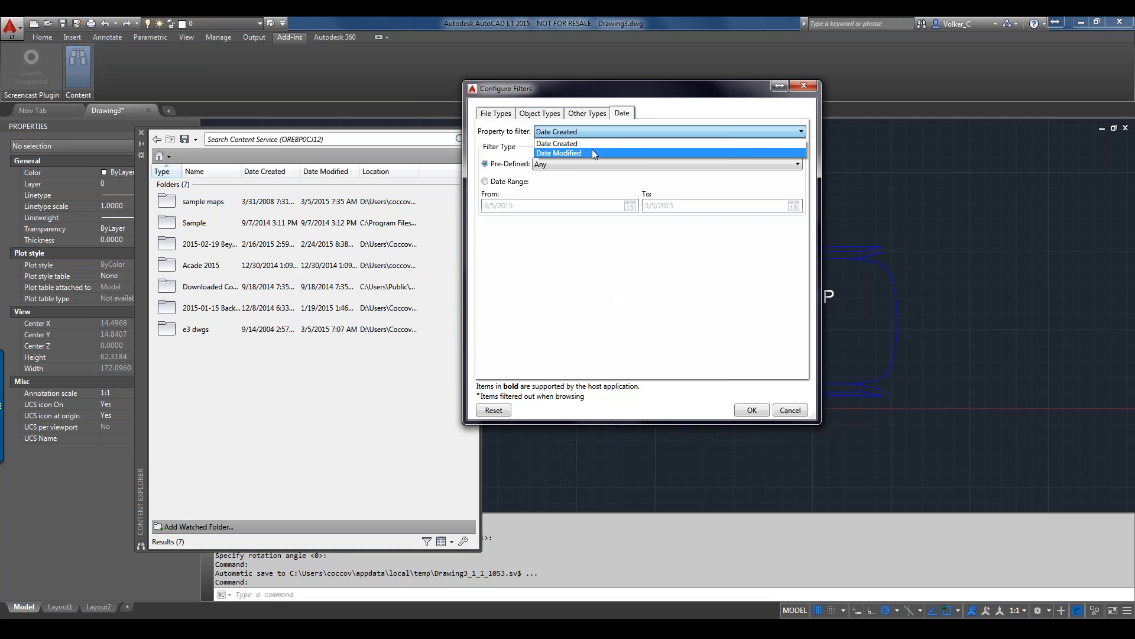
{"action": "left_click", "coordinate": [581, 171]}
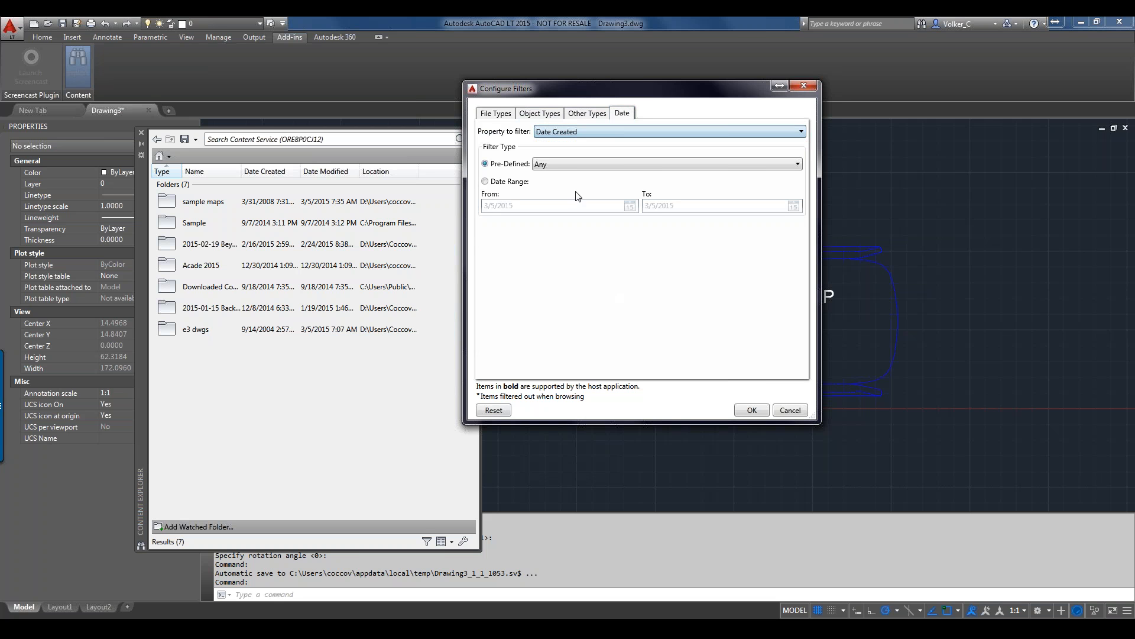
{"action": "left_click", "coordinate": [579, 161]}
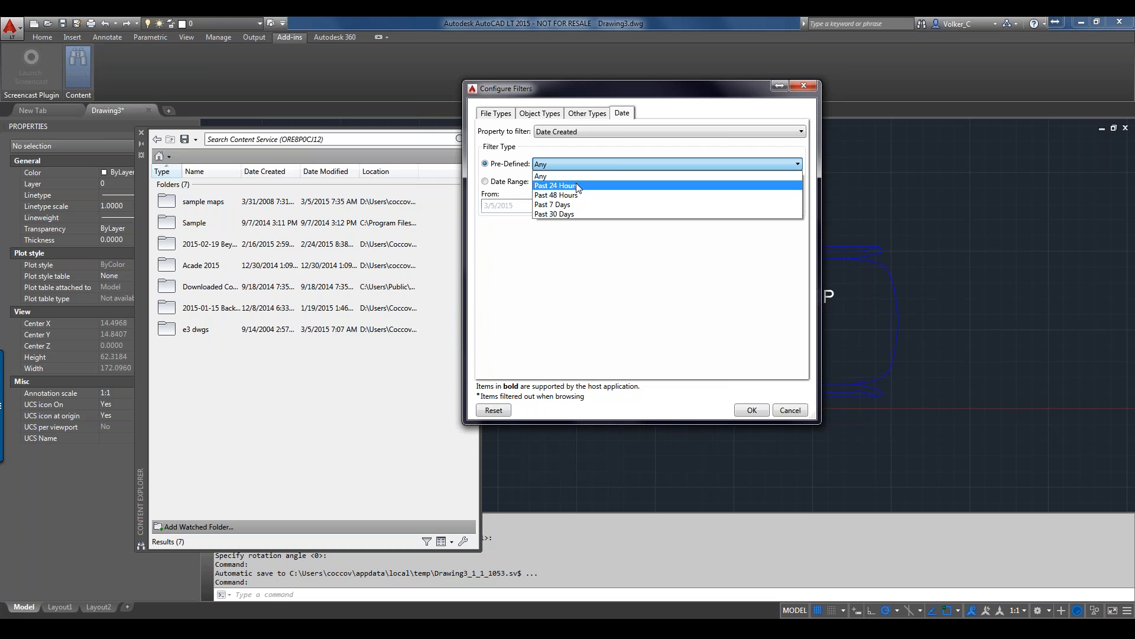
{"action": "left_click", "coordinate": [572, 279]}
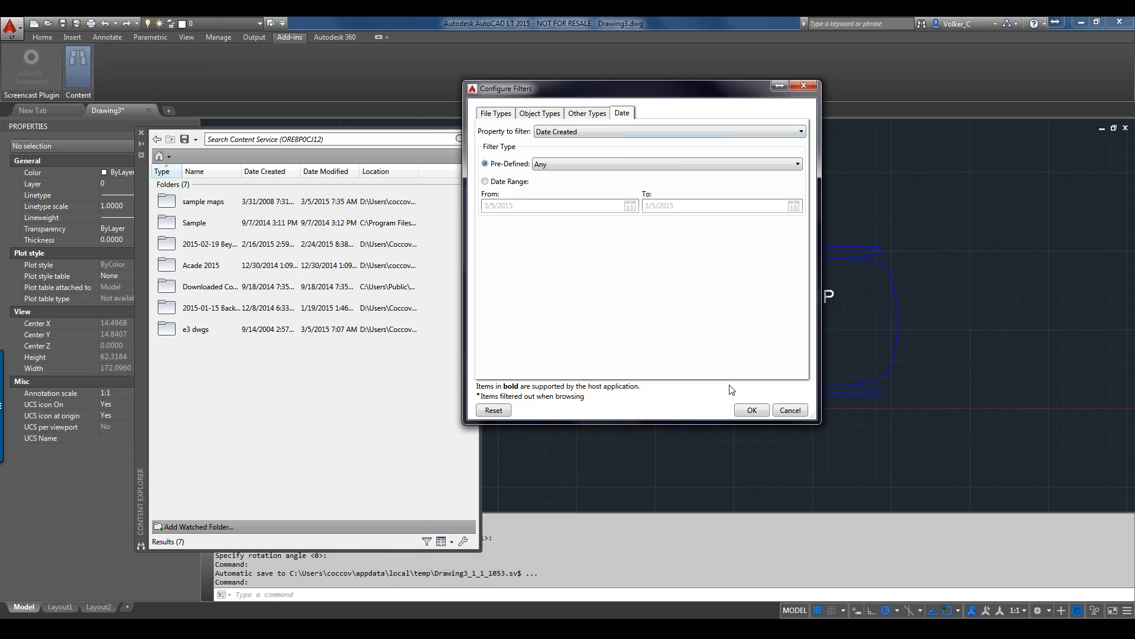
{"action": "left_click", "coordinate": [789, 411]}
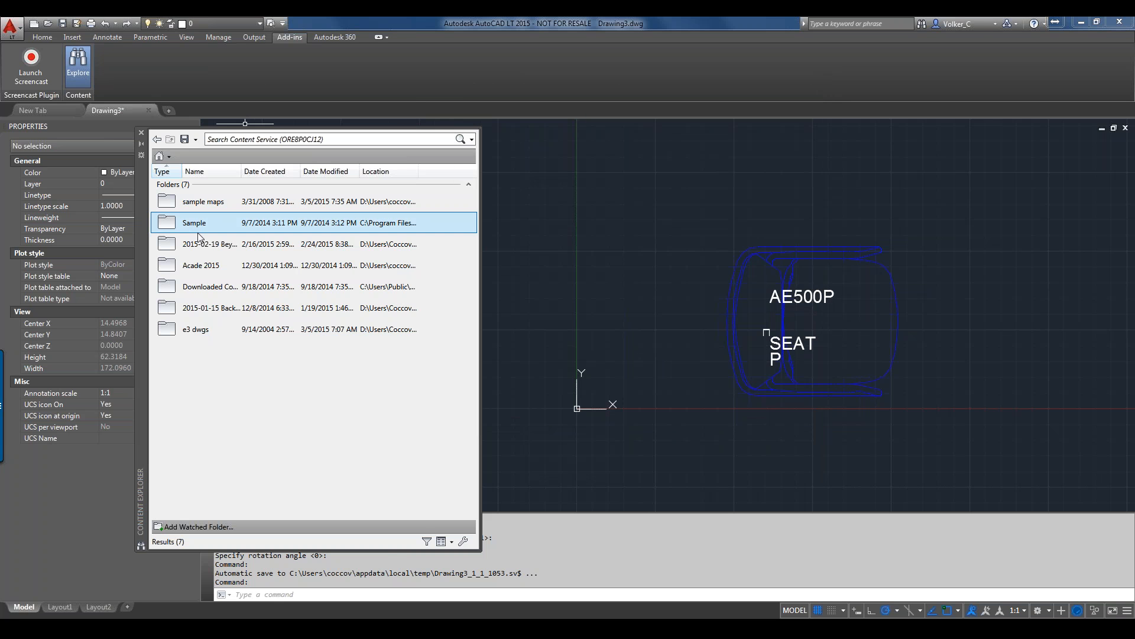
Step: Enter cabinet as the search term for Content Service (ORE8P0CJ12)
{"action": "left_click", "coordinate": [217, 140]}
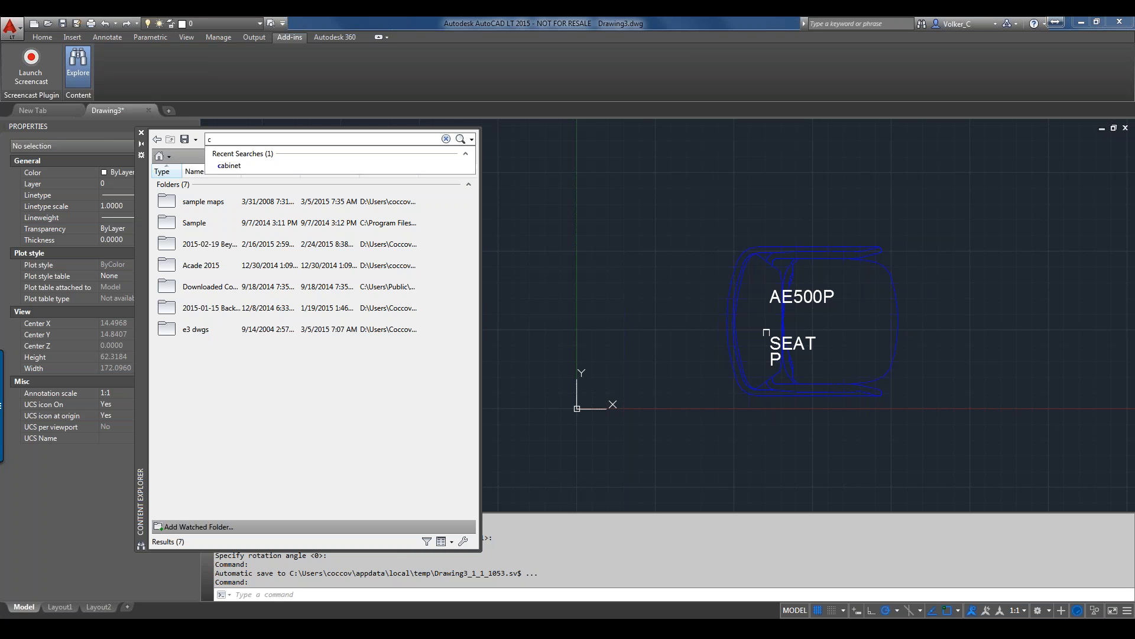
{"action": "type", "text": "ur"}
{"action": "key", "text": "BackSpace"}
{"action": "key", "text": "BackSpace"}
{"action": "key", "text": "BackSpace"}
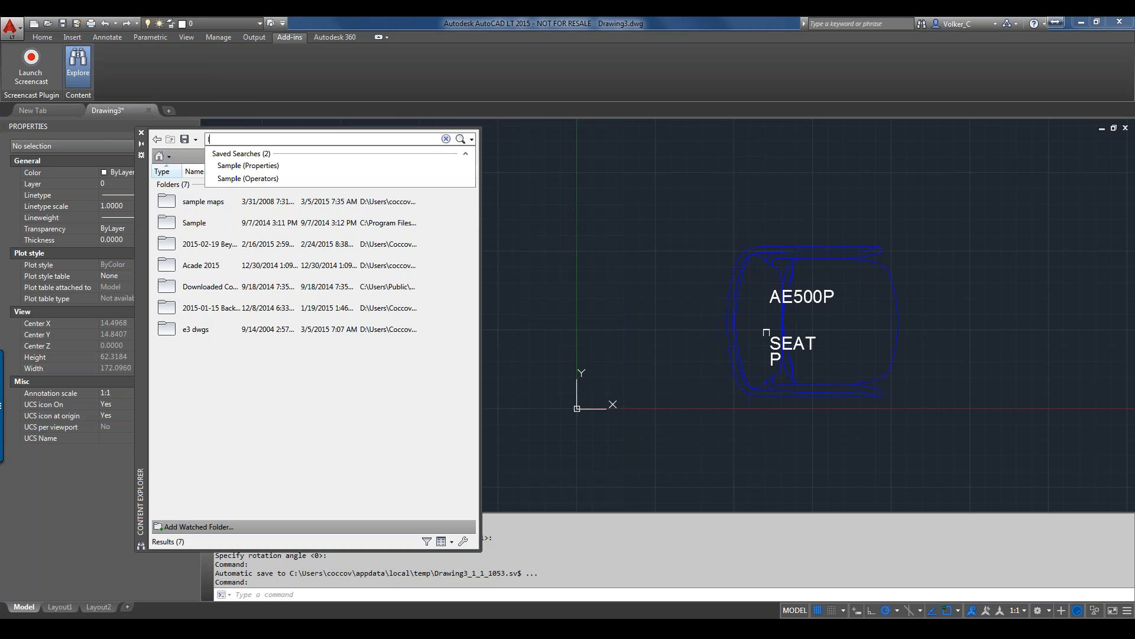
{"action": "type", "text": "lcabb"}
{"action": "key", "text": "BackSpace"}
{"action": "key", "text": "BackSpace"}
{"action": "key", "text": "BackSpace"}
{"action": "key", "text": "BackSpace"}
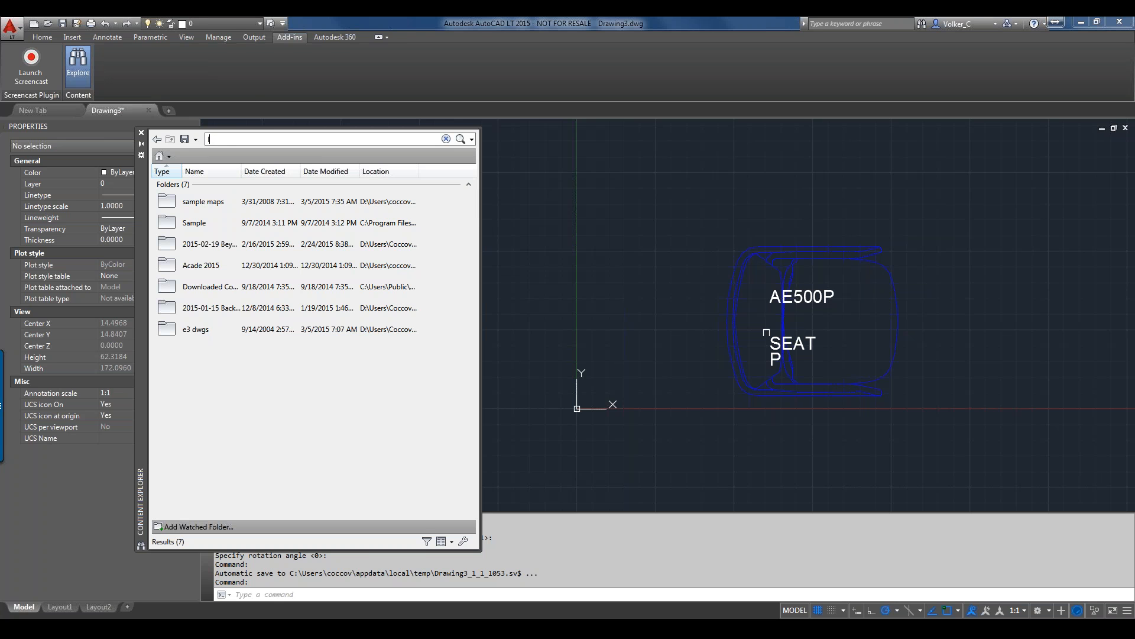
{"action": "type", "text": "cab"}
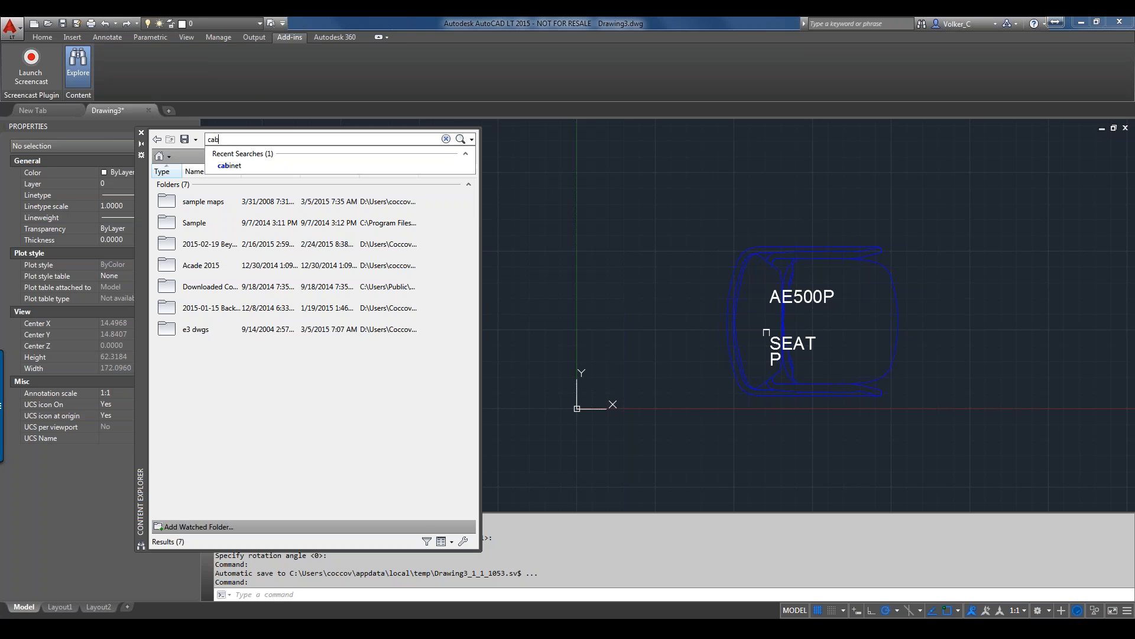
{"action": "type", "text": "int"}
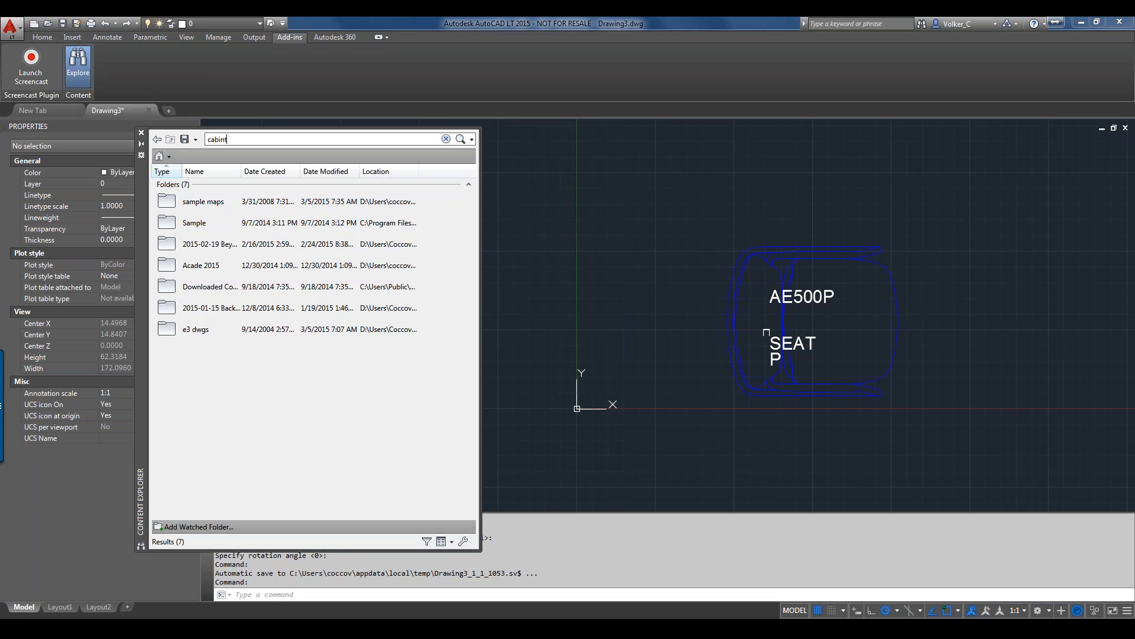
{"action": "key", "text": "BackSpace"}
{"action": "type", "text": "et"}
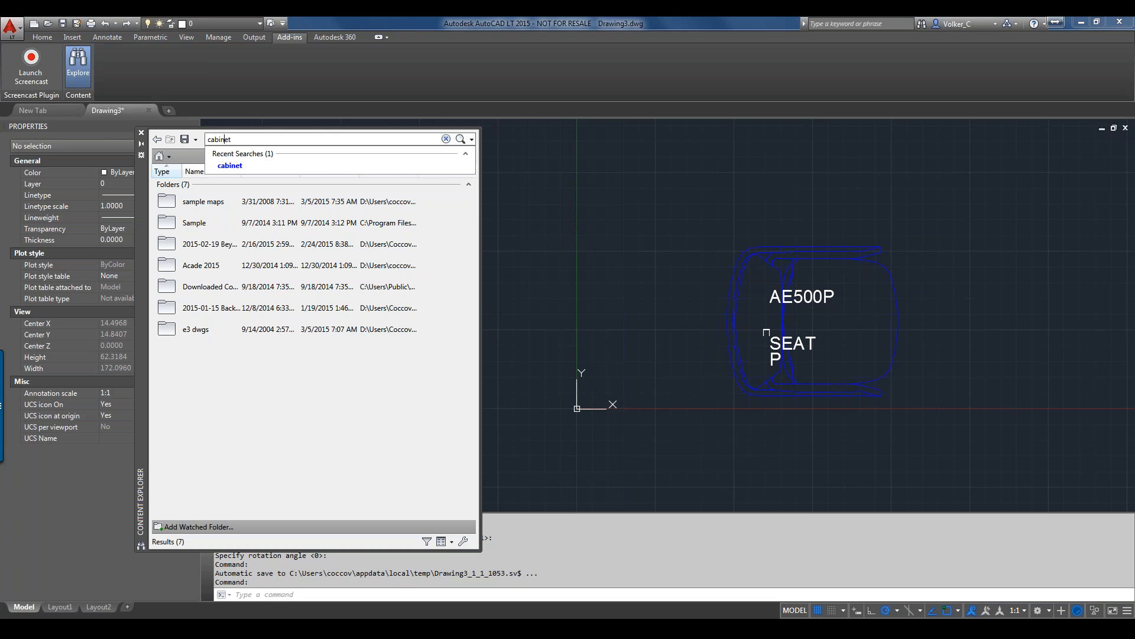
Step: Change the search term to the wildcard expression *cabin and run the search
{"action": "type", "text": "*"}
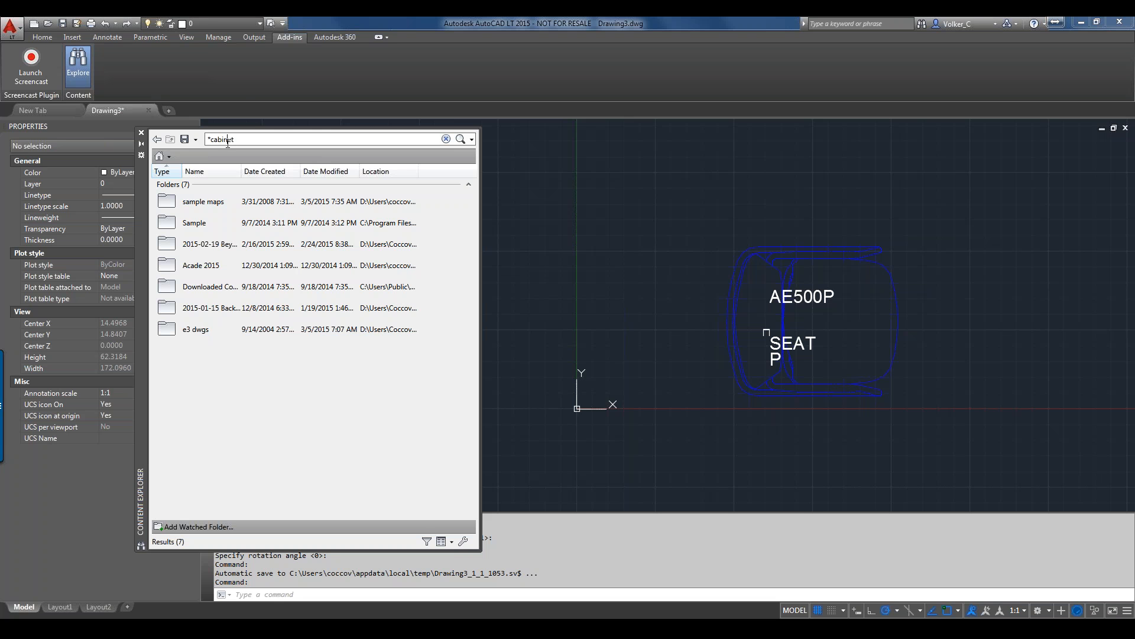
{"action": "left_click_drag", "start_coordinate": [227, 142], "coordinate": [236, 144]}
{"action": "key", "text": "BackSpace"}
{"action": "key", "text": "Return"}
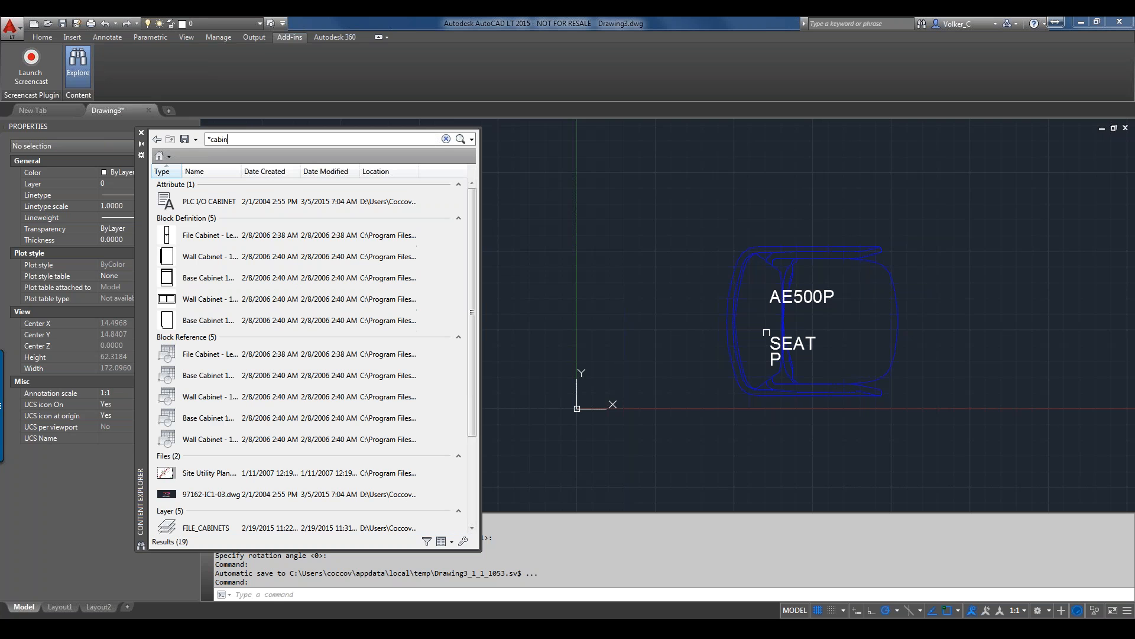
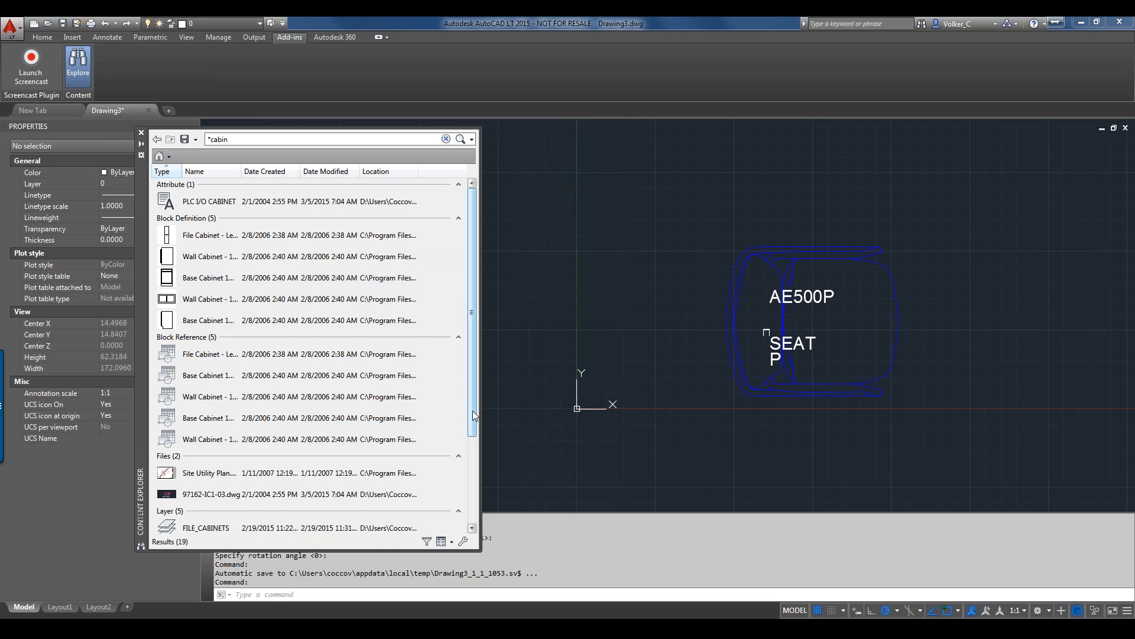
Step: Open the source drawing at the text object beginning THE SITE CONTR from the search results
{"action": "left_click_drag", "start_coordinate": [474, 410], "coordinate": [484, 516]}
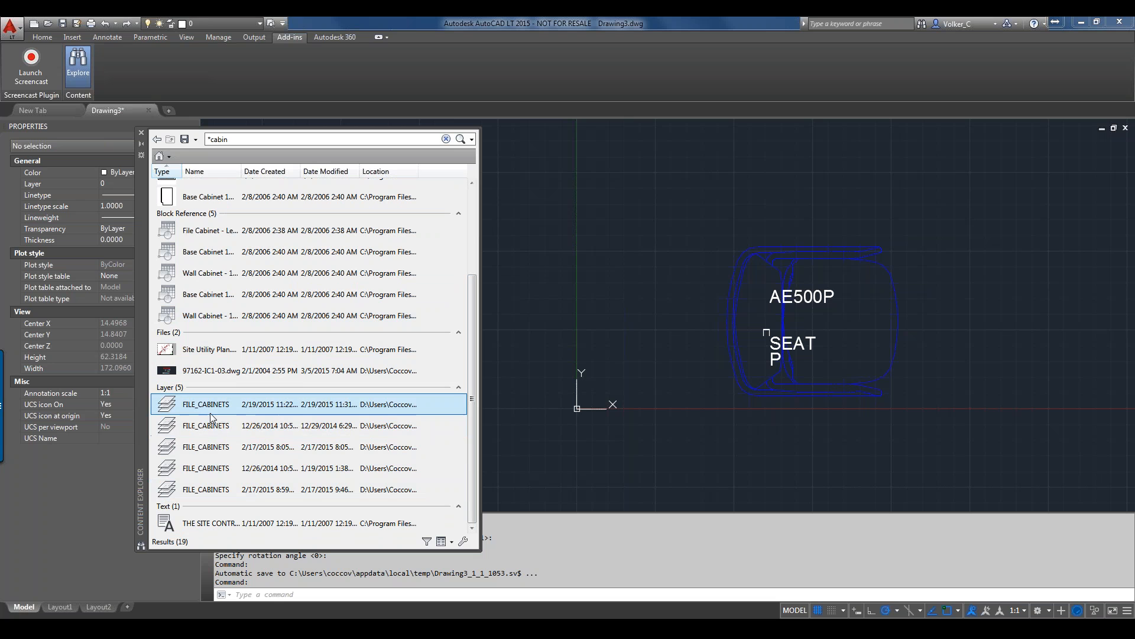
{"action": "double_click", "coordinate": [220, 523]}
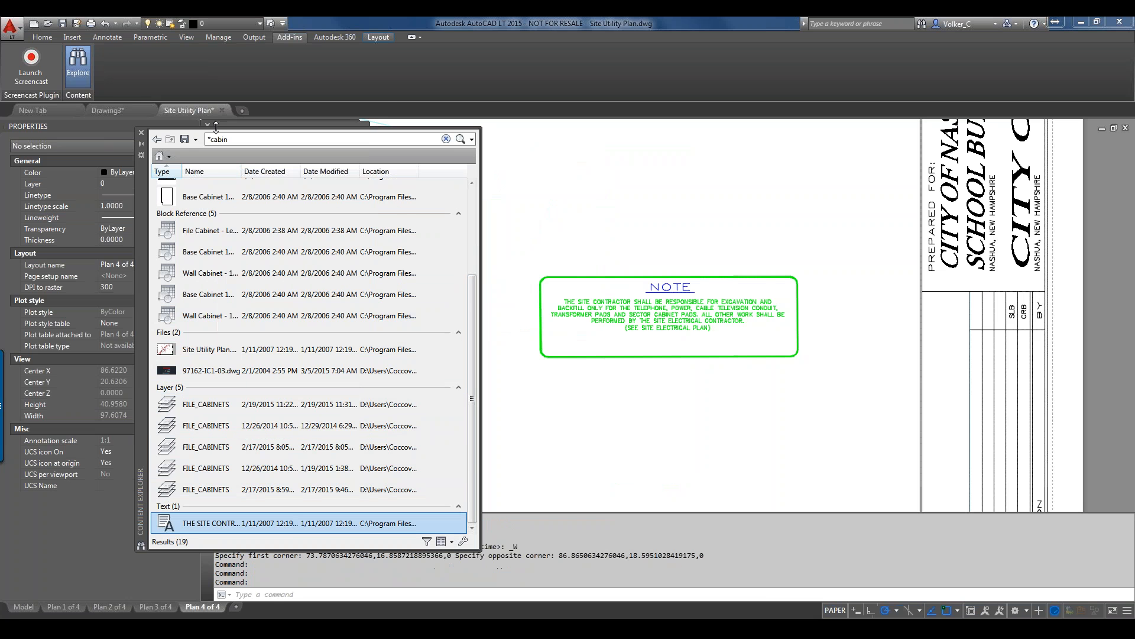
Step: Use Open and Zoom on the THE SITE CONTR text result to show it in Site Utility Plan.dwg
{"action": "right_click", "coordinate": [291, 526]}
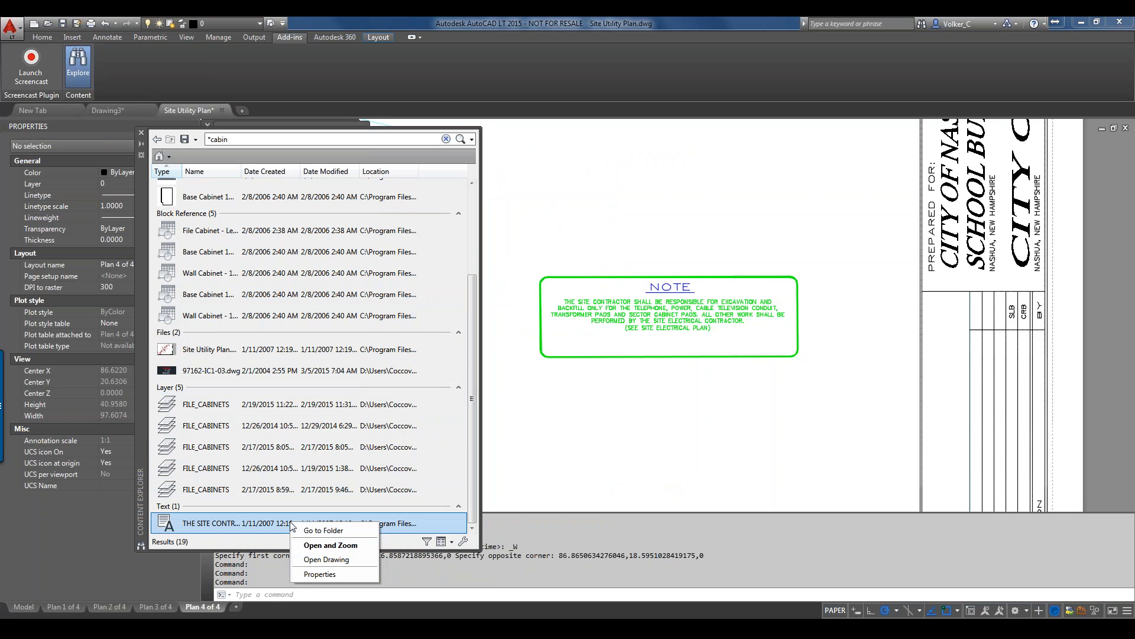
{"action": "left_click", "coordinate": [320, 545]}
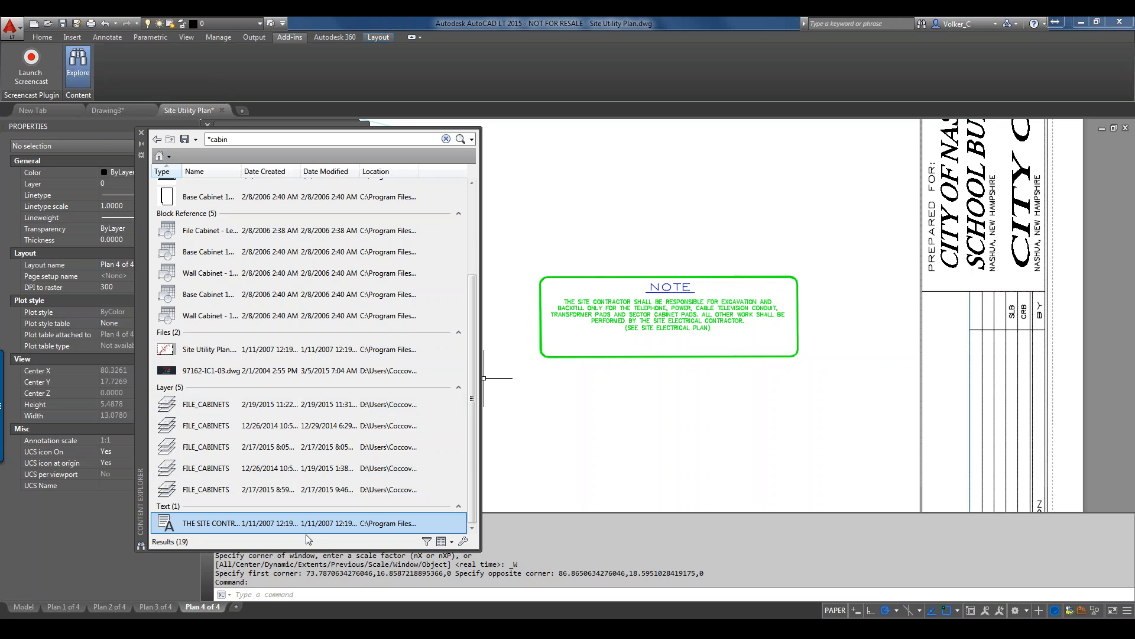
{"action": "right_click", "coordinate": [322, 528]}
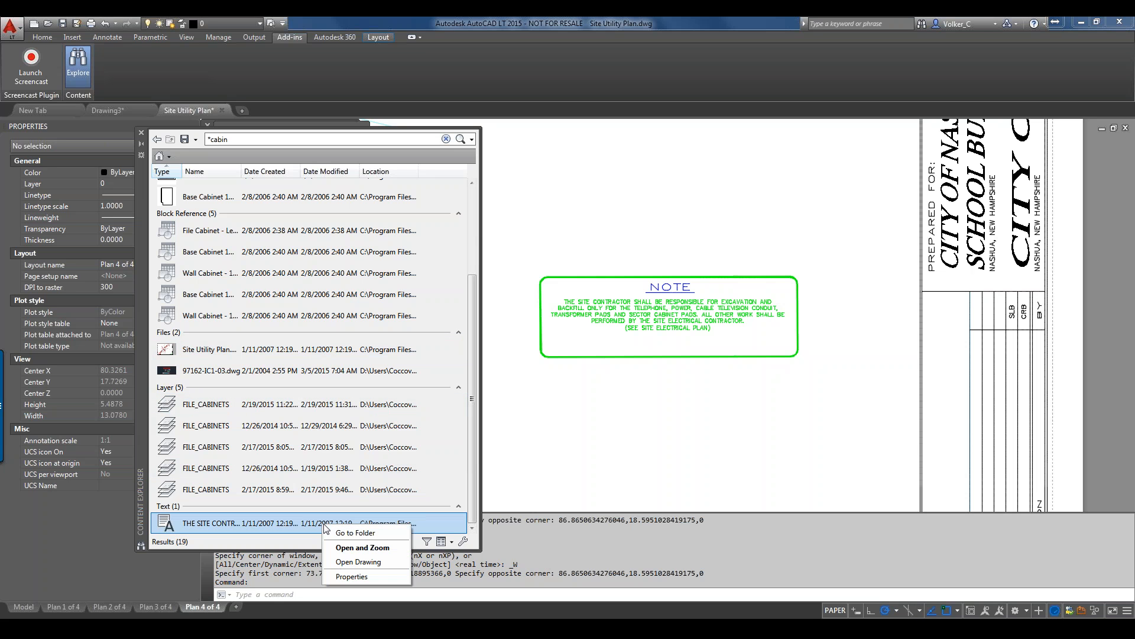
{"action": "left_click", "coordinate": [340, 545]}
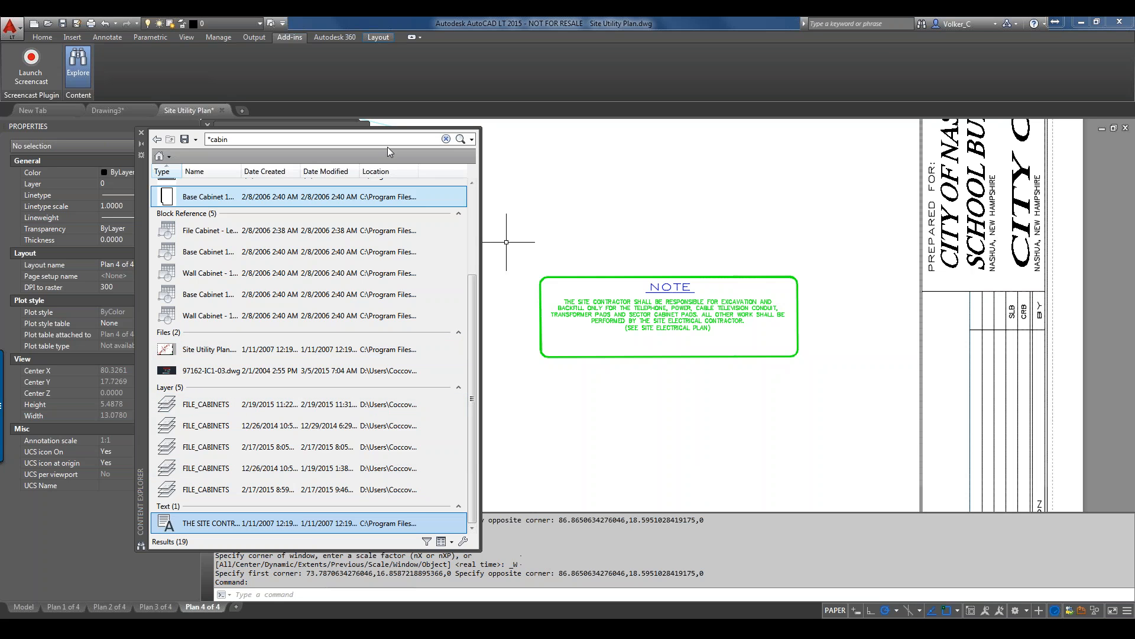
Step: Turn on auto-hide for the Content Explorer palette and expand it again to show the search results
{"action": "right_click", "coordinate": [144, 235]}
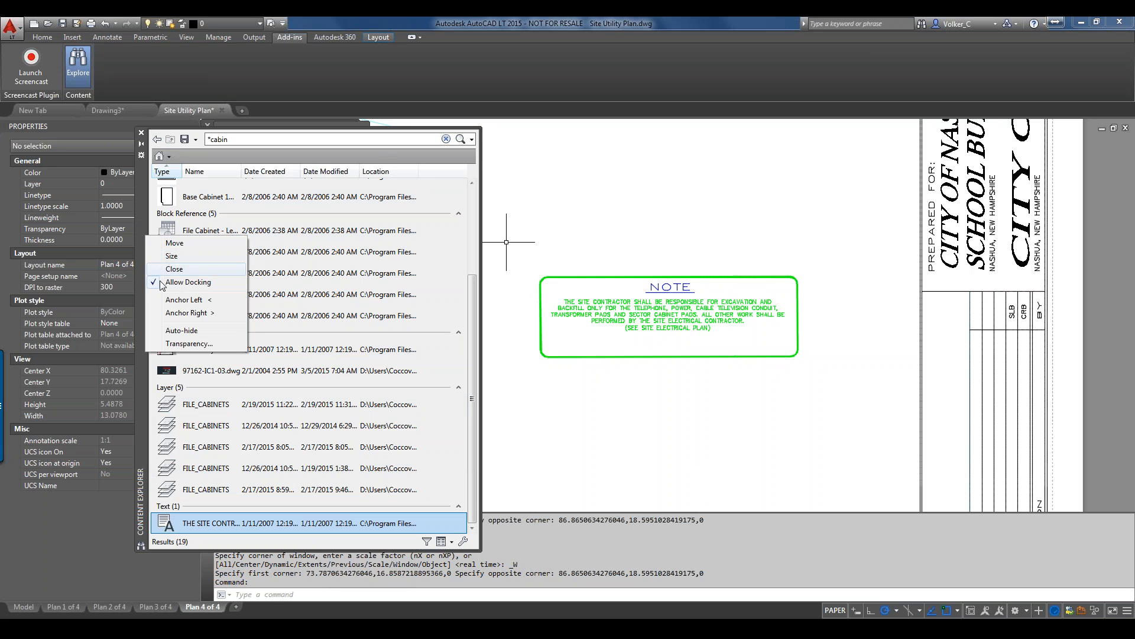
{"action": "left_click", "coordinate": [181, 331]}
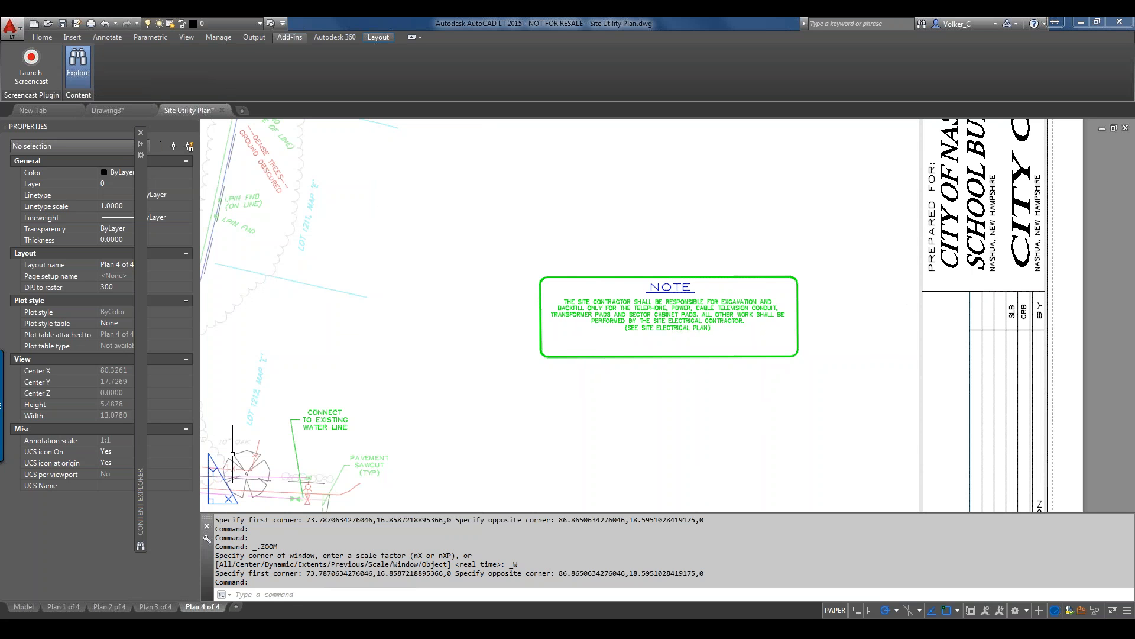
{"action": "mouse_move", "coordinate": [144, 387]}
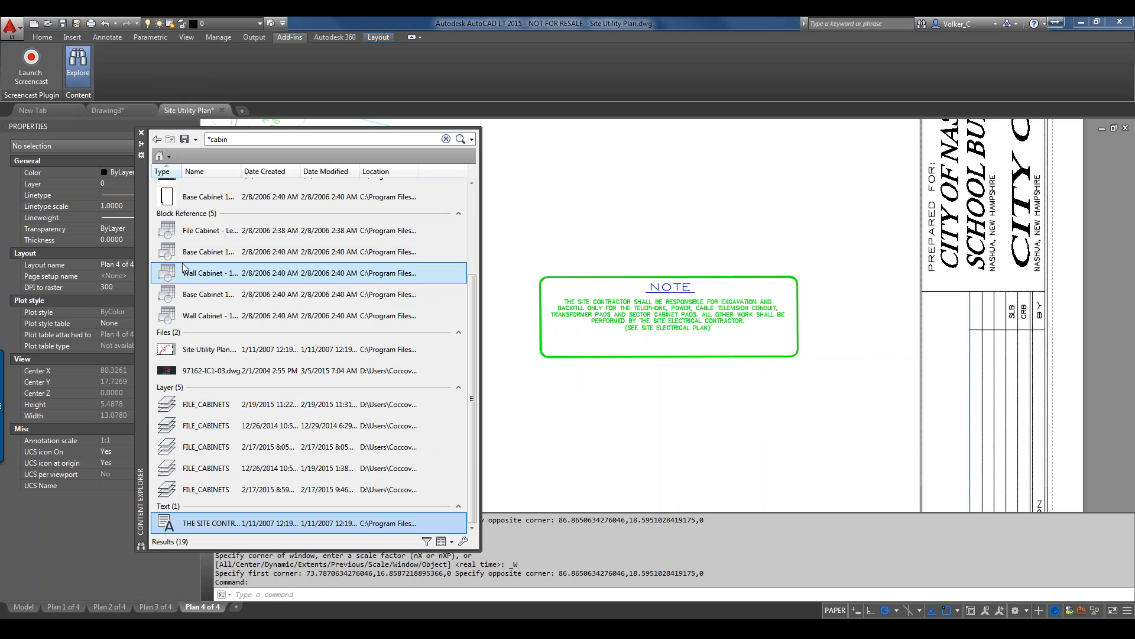
Step: Open Kitchens.dwg zoomed to the first Wall Cabinet block reference in the search results
{"action": "right_click", "coordinate": [197, 277]}
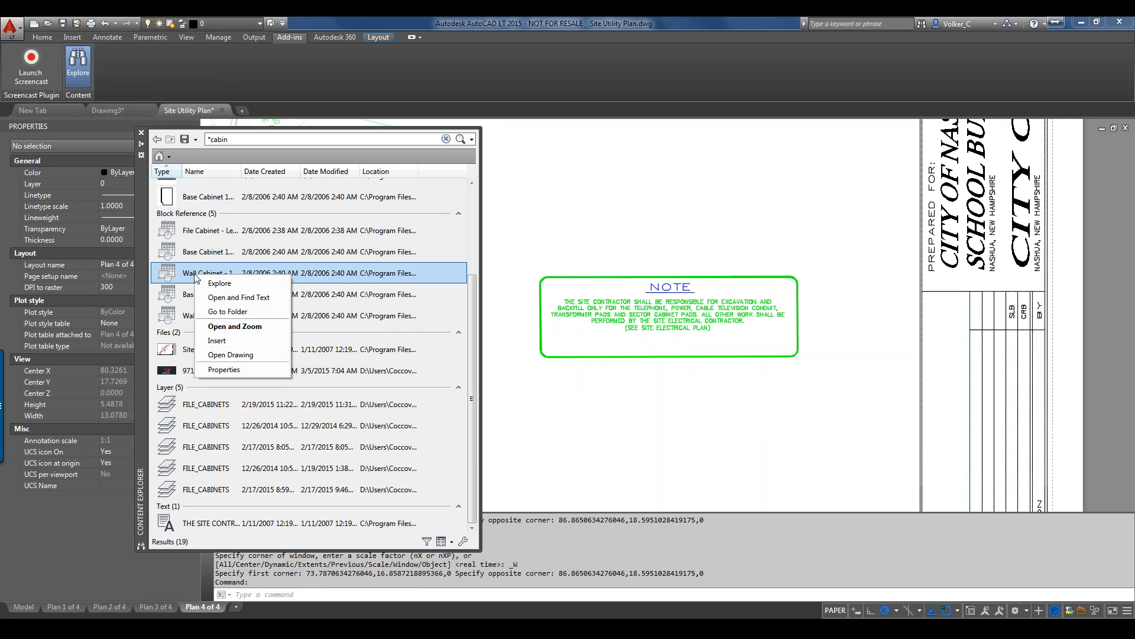
{"action": "left_click", "coordinate": [234, 327]}
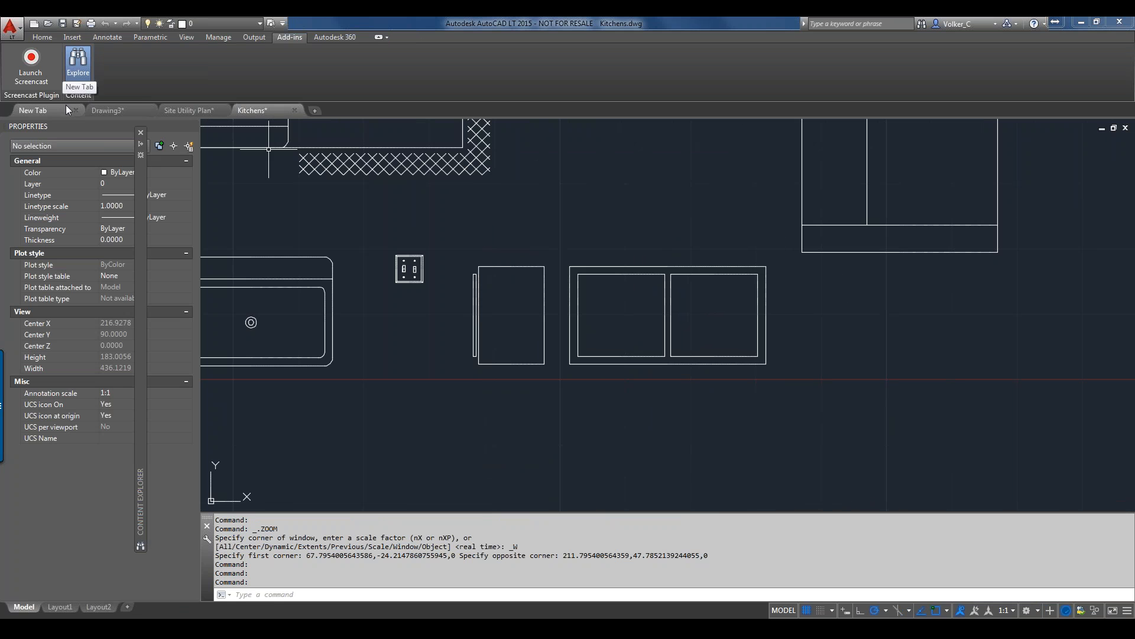
{"action": "mouse_move", "coordinate": [101, 109]}
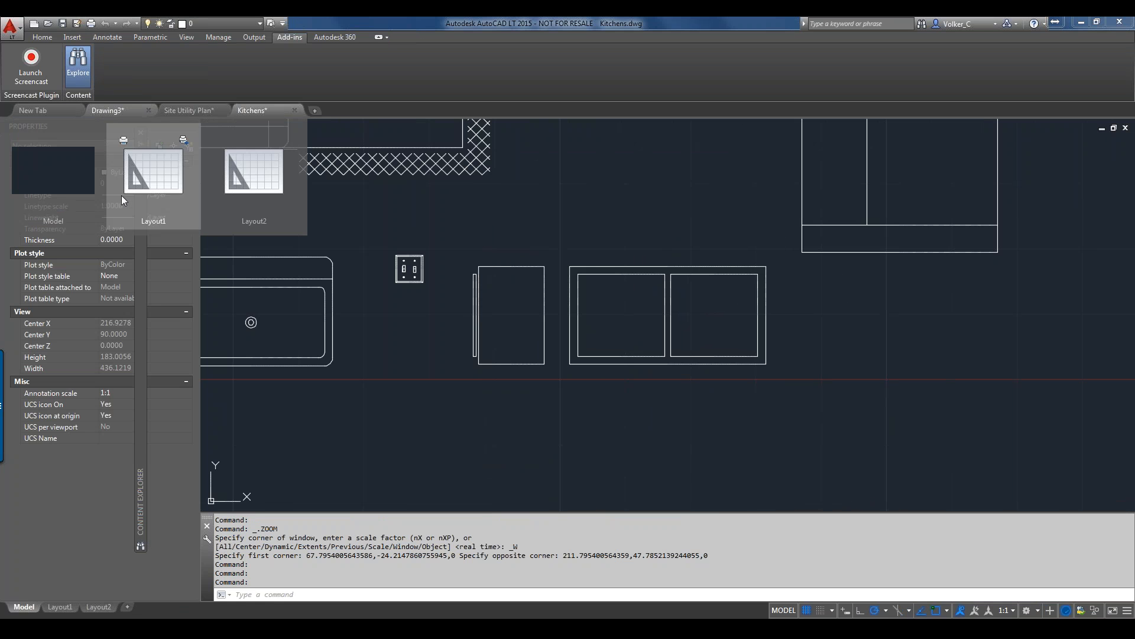
Step: Turn off auto-hide so the Content Explorer palette stays expanded
{"action": "mouse_move", "coordinate": [140, 321]}
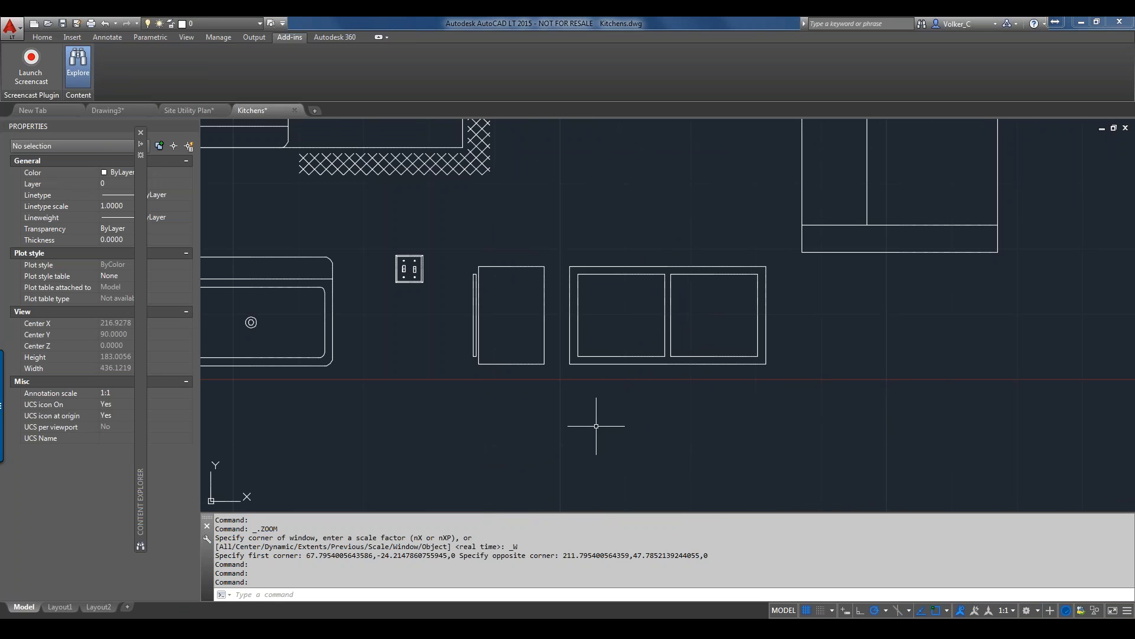
{"action": "right_click", "coordinate": [136, 224]}
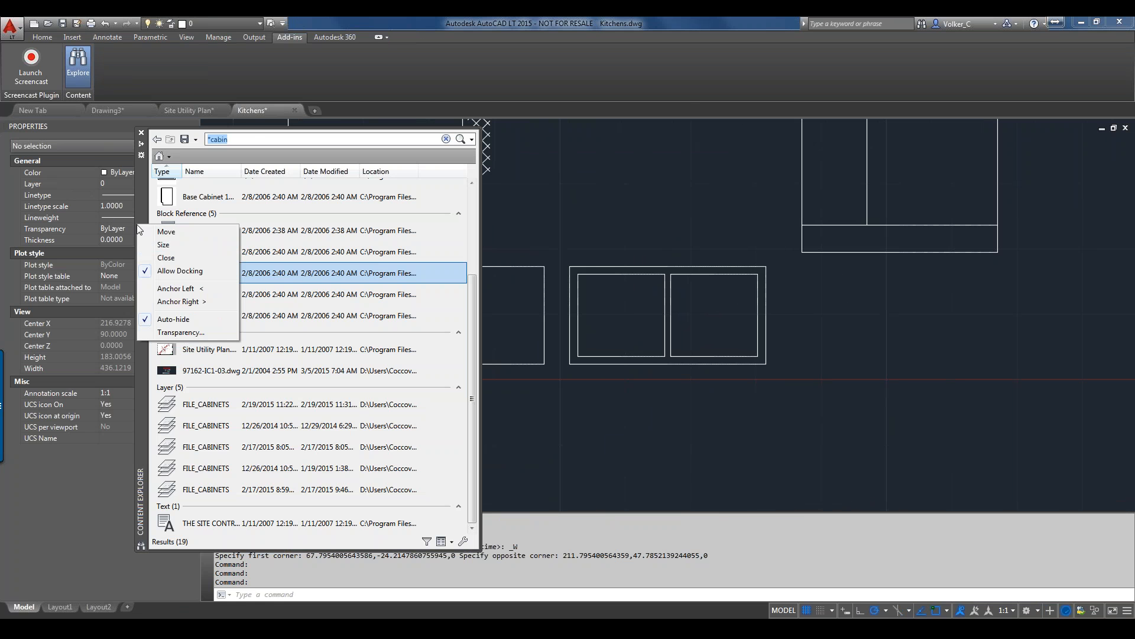
{"action": "left_click", "coordinate": [171, 319]}
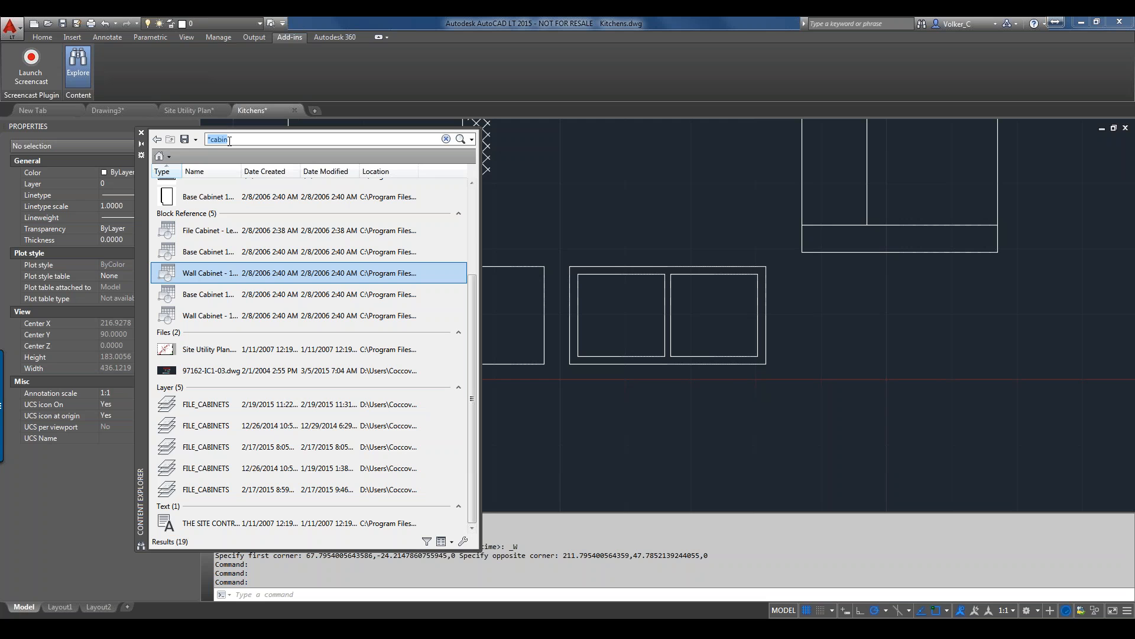
Step: Search with the author: prefix followed by the author's first name, and open 97162-IE-08.dwg using Open and Find Text
{"action": "type", "text": "author:Volker"}
{"action": "key", "text": "Return"}
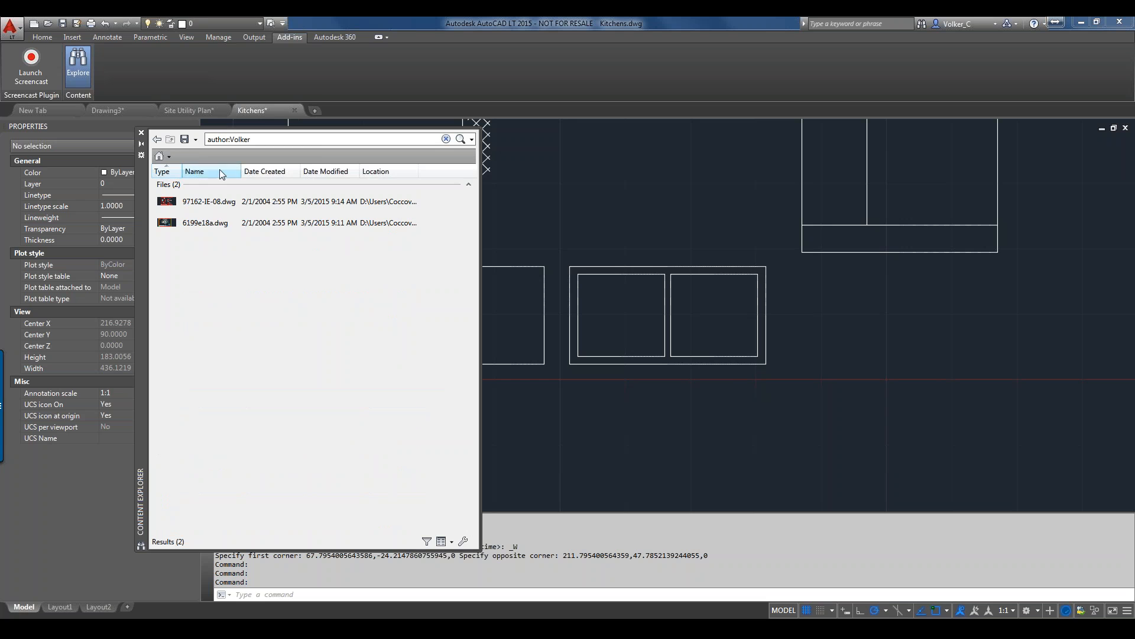
{"action": "left_click", "coordinate": [208, 201]}
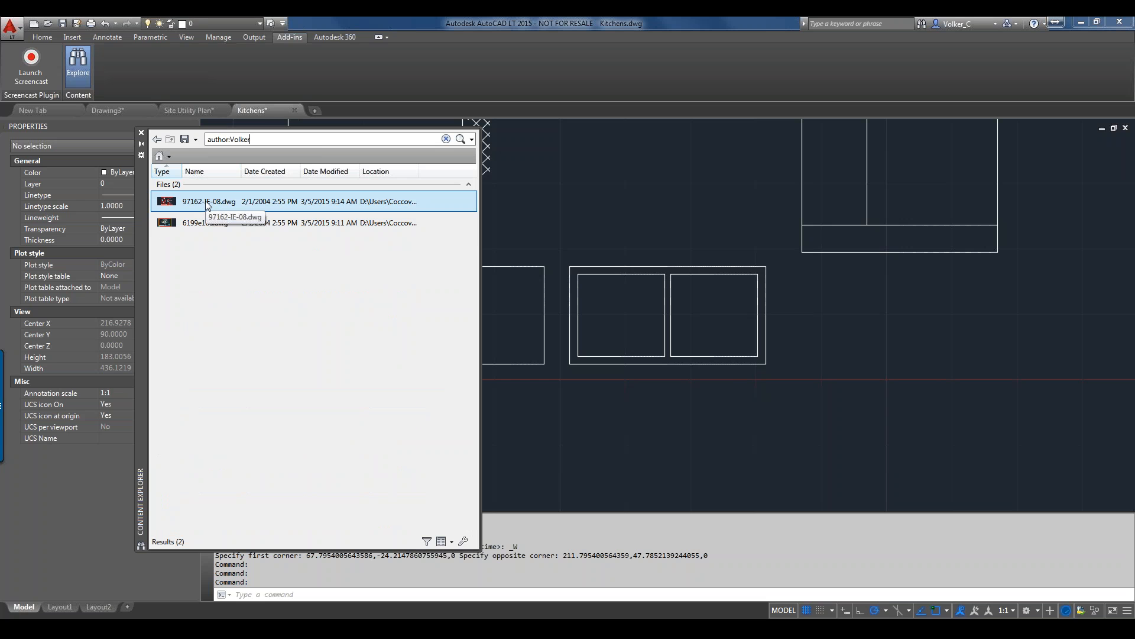
{"action": "right_click", "coordinate": [208, 205]}
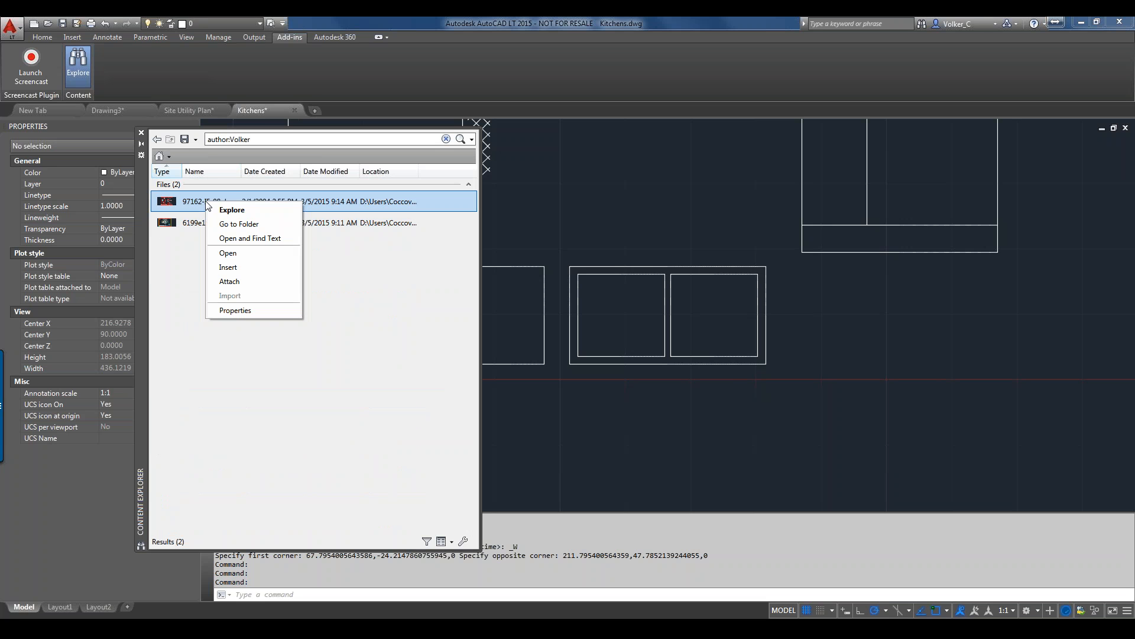
{"action": "left_click", "coordinate": [250, 239]}
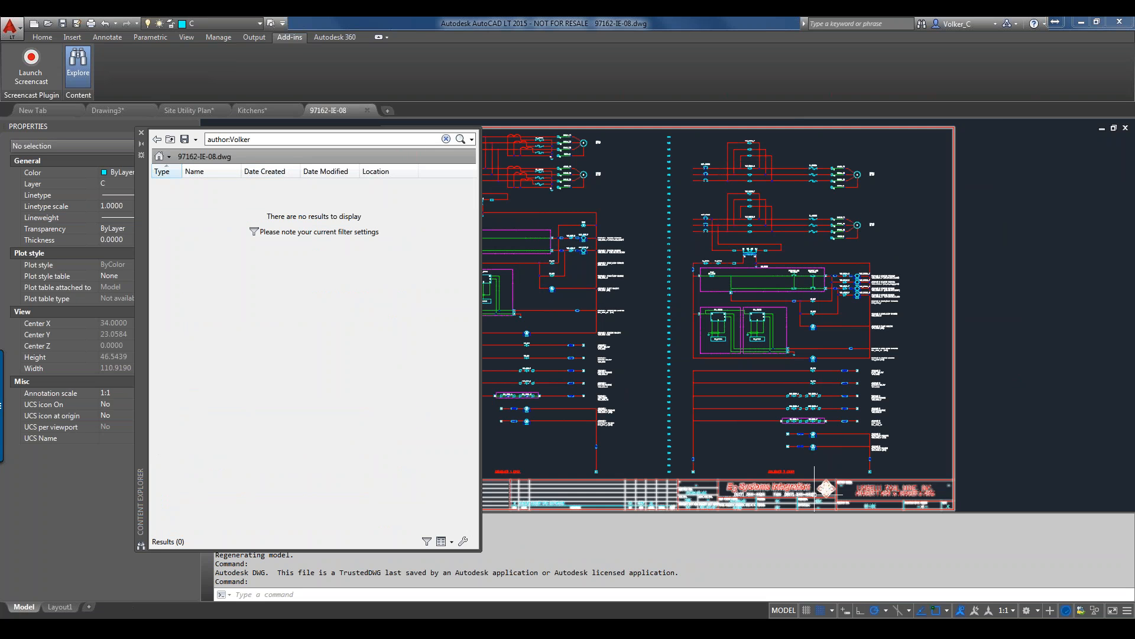
Step: Inspect the Drawn by attribute in the E3DSIZE title block and cancel without changes
{"action": "scroll", "coordinate": [744, 498], "scroll_direction": "up", "scroll_amount": 5}
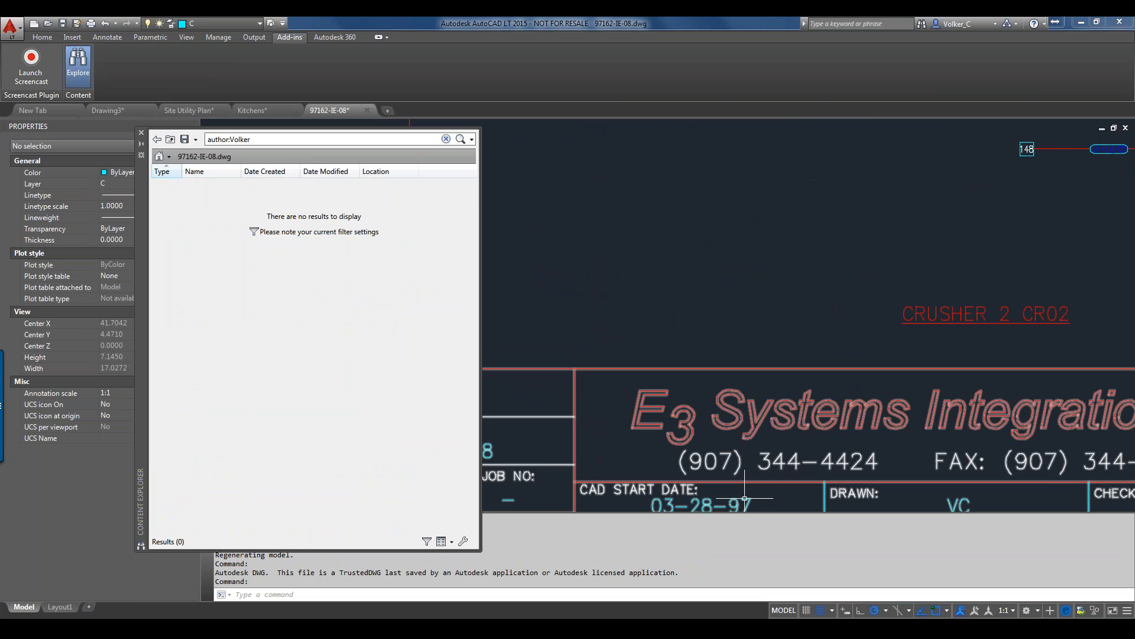
{"action": "middle_click_drag", "start_coordinate": [758, 468], "coordinate": [743, 397]}
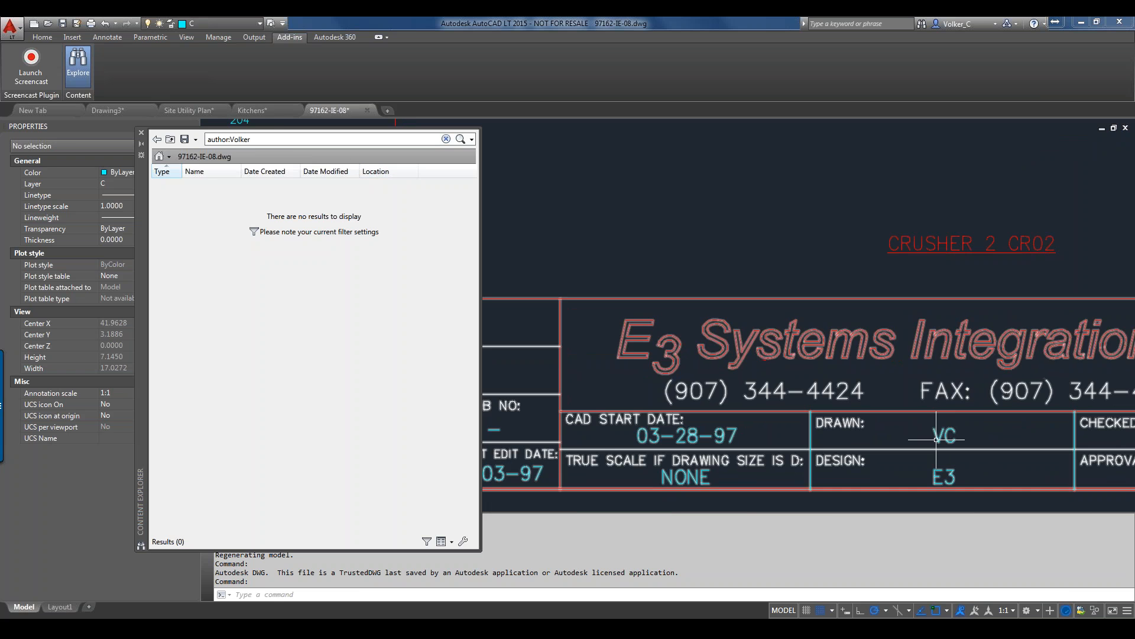
{"action": "left_click", "coordinate": [933, 441]}
{"action": "double_click", "coordinate": [934, 441]}
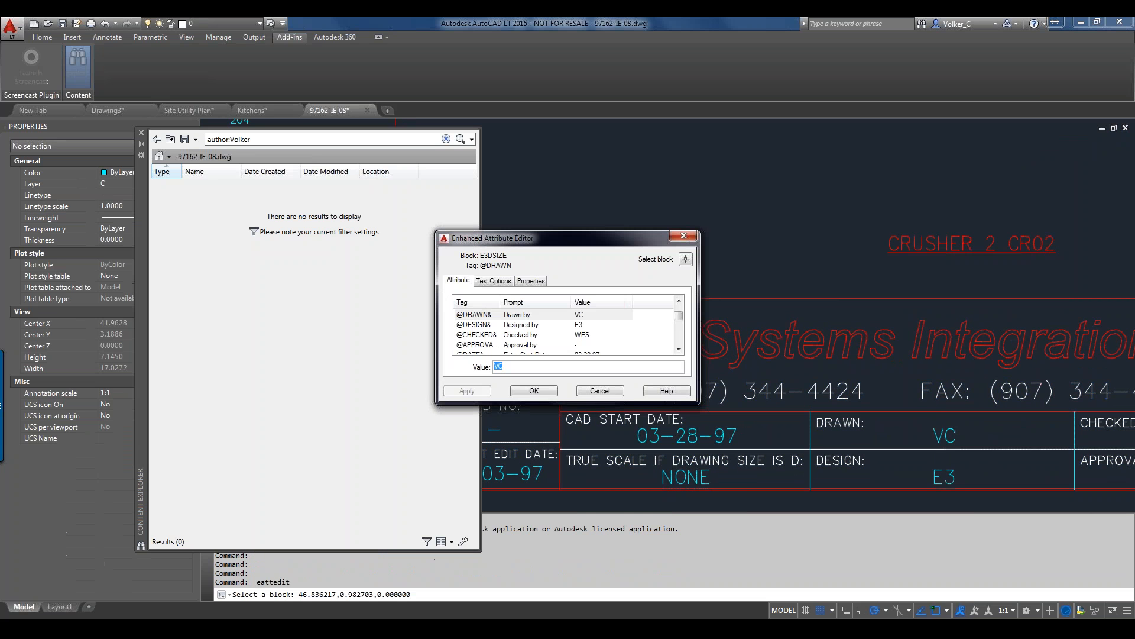
{"action": "left_click", "coordinate": [620, 391]}
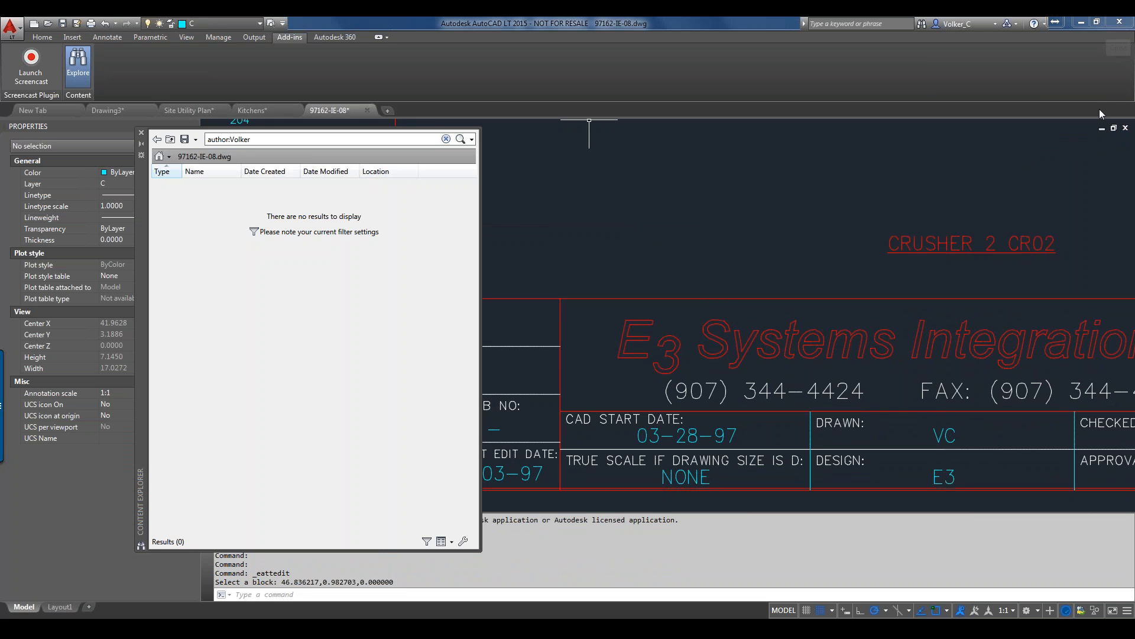
Step: Check the Author field in the summary properties of 97162-IE-08.dwg and close the properties without changes
{"action": "left_click", "coordinate": [251, 141]}
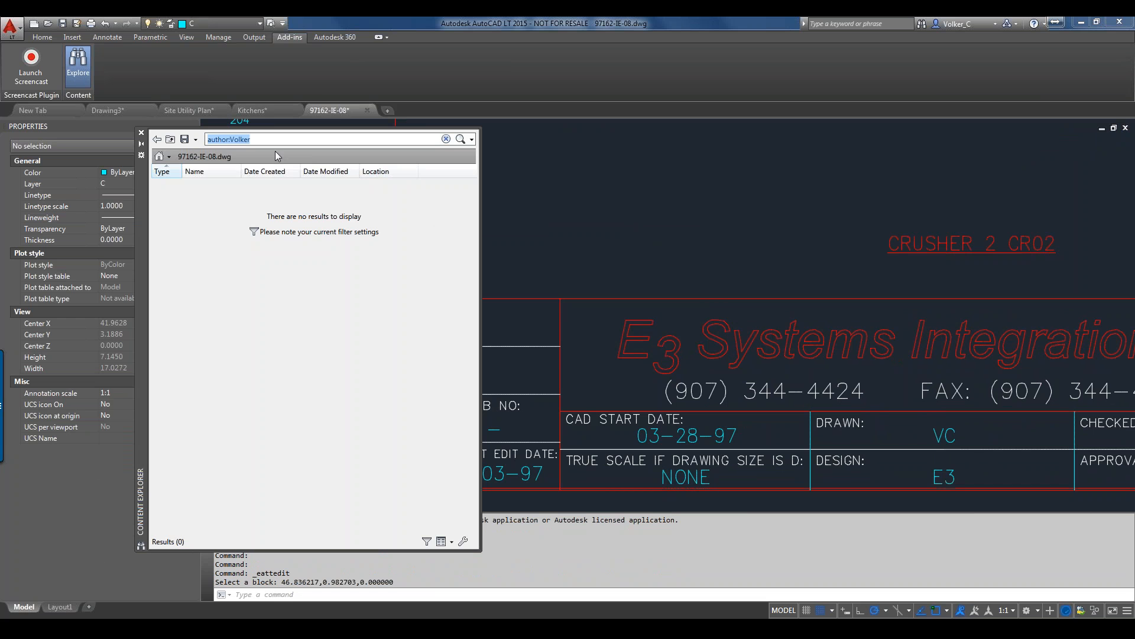
{"action": "left_click", "coordinate": [18, 26]}
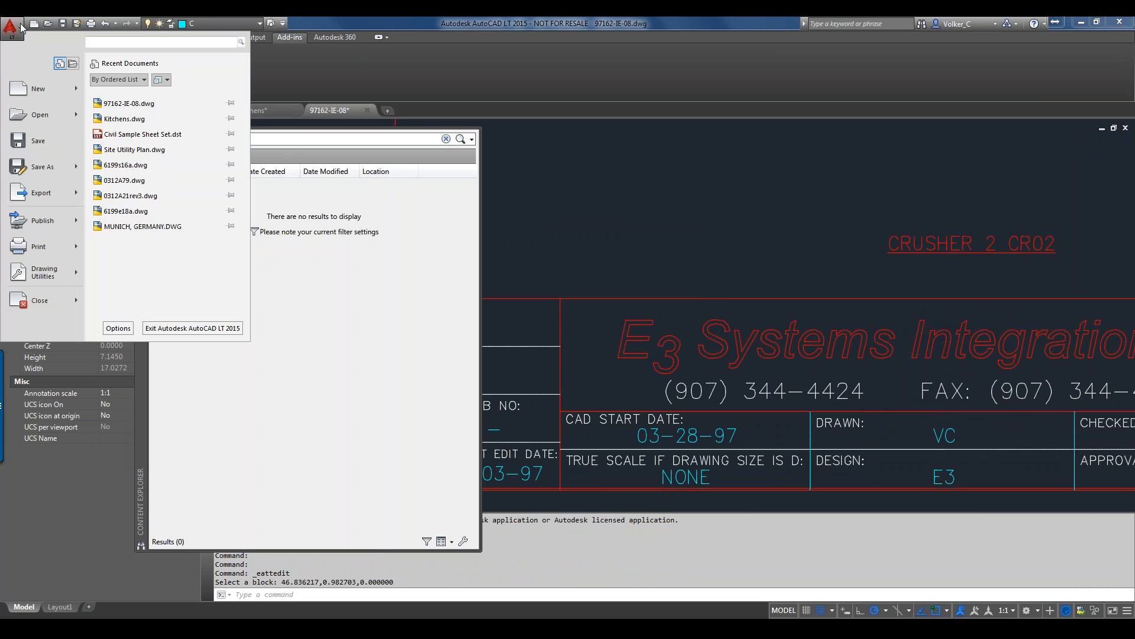
{"action": "mouse_move", "coordinate": [47, 236]}
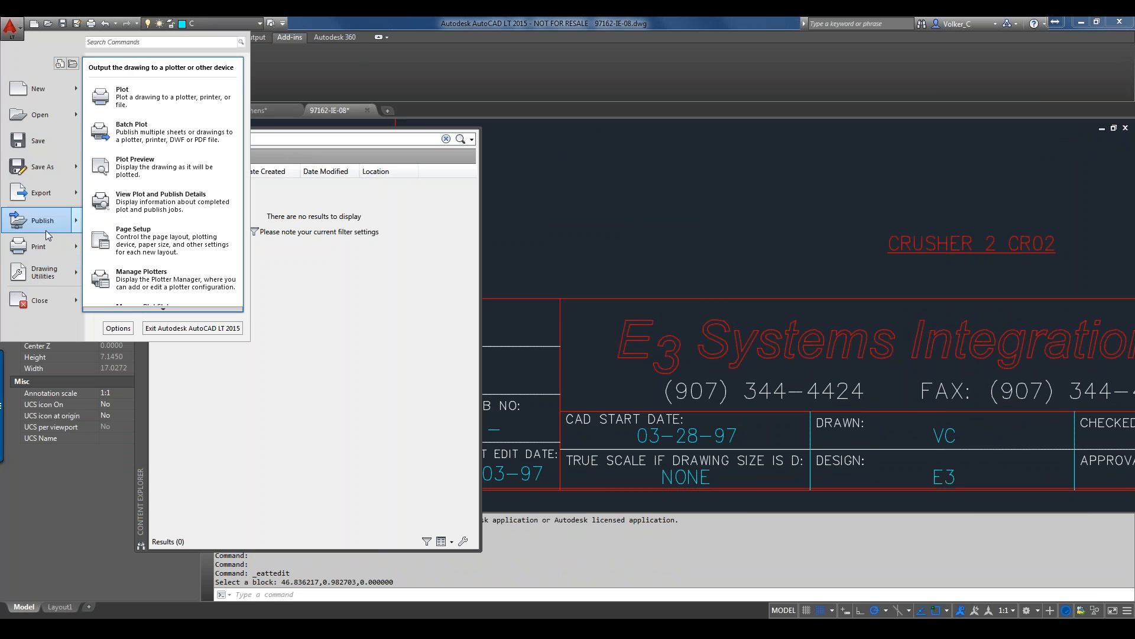
{"action": "mouse_move", "coordinate": [52, 278]}
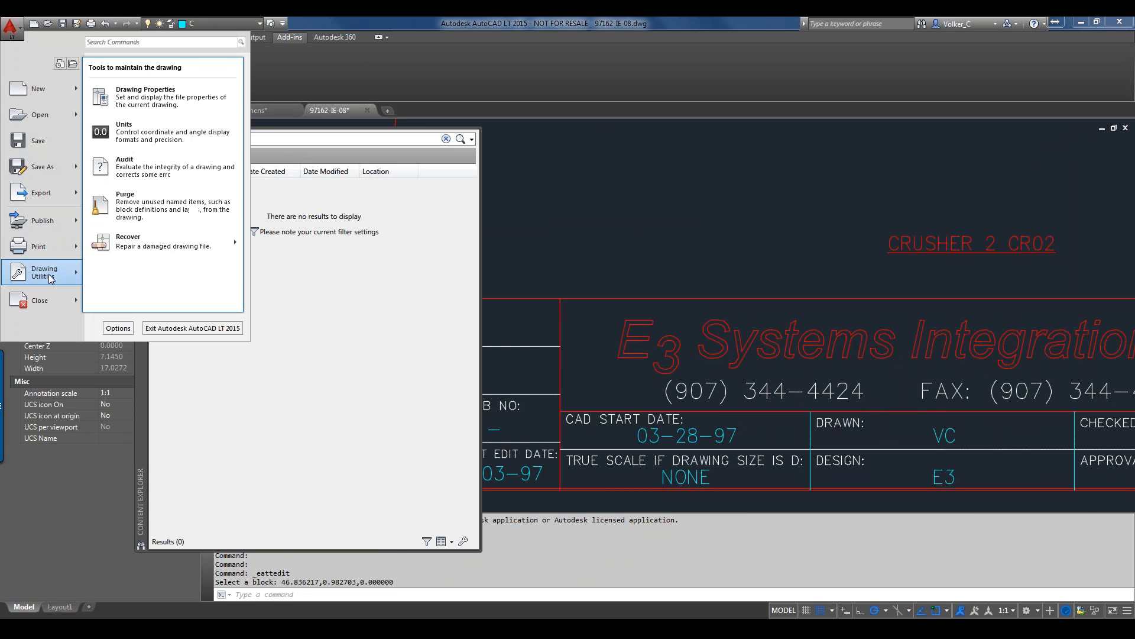
{"action": "left_click", "coordinate": [134, 97]}
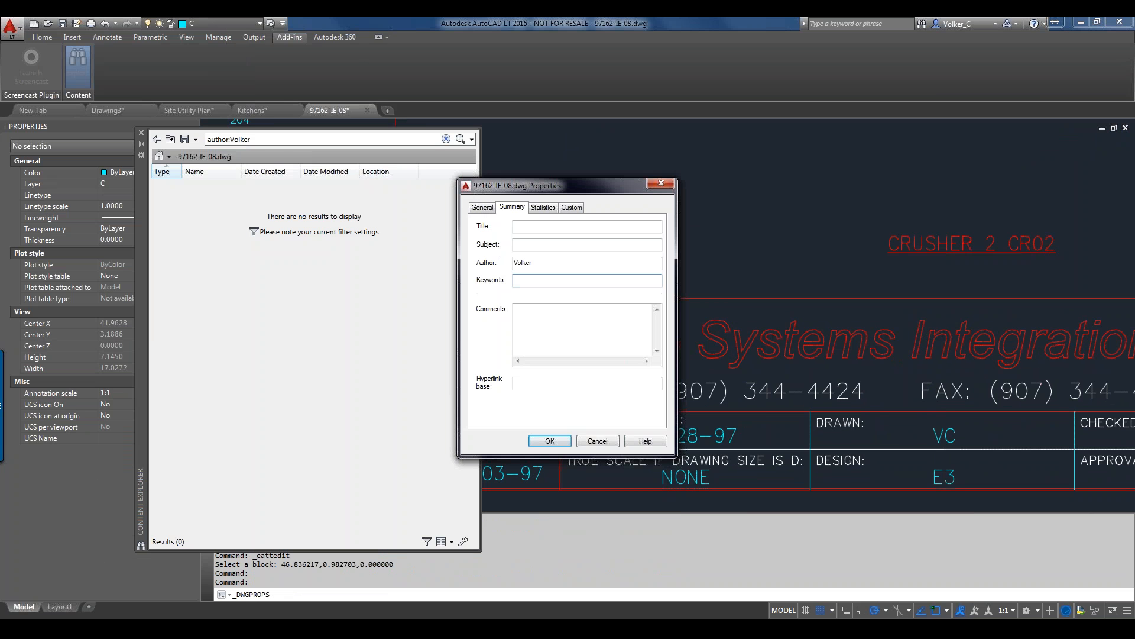
{"action": "double_click", "coordinate": [538, 265]}
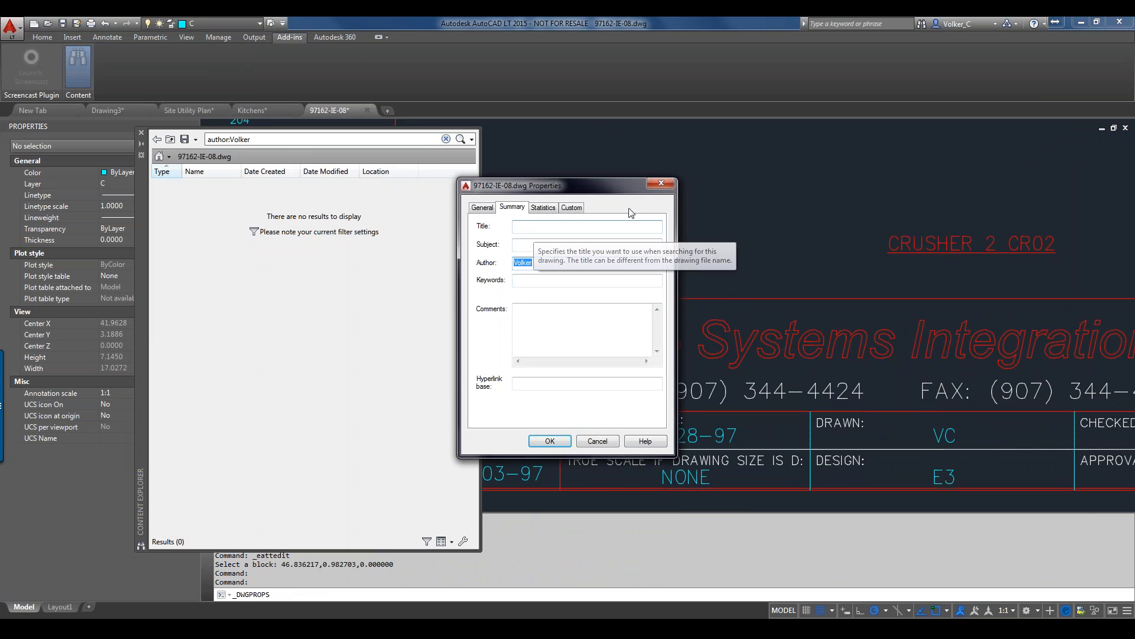
{"action": "left_click", "coordinate": [662, 184]}
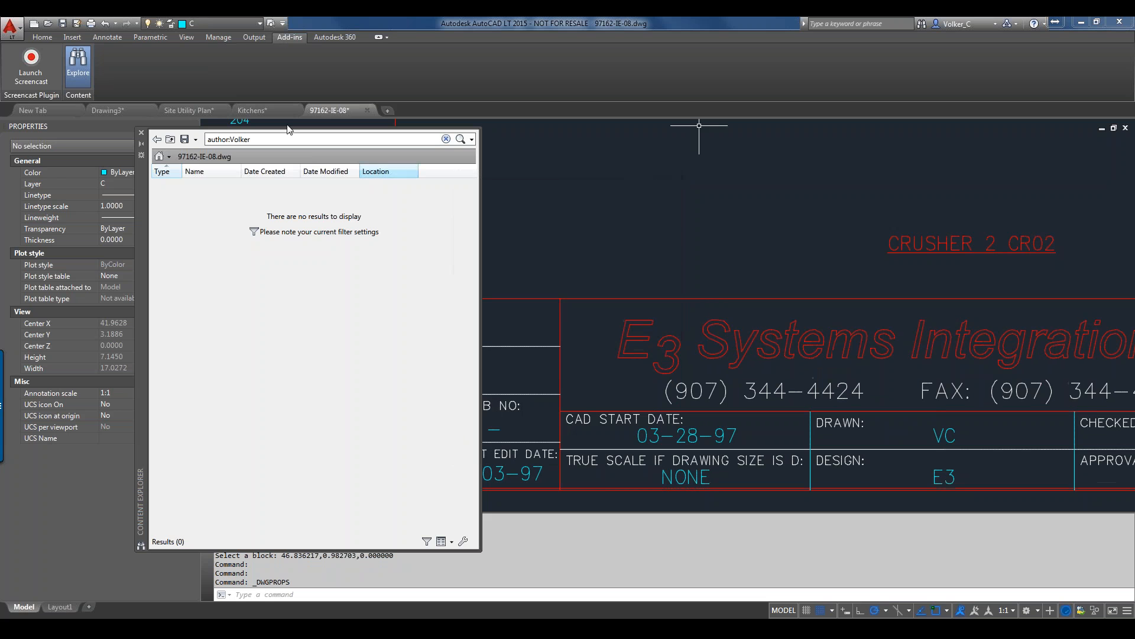
Step: Close 97162-IE-08.dwg without saving changes
{"action": "left_click", "coordinate": [367, 110]}
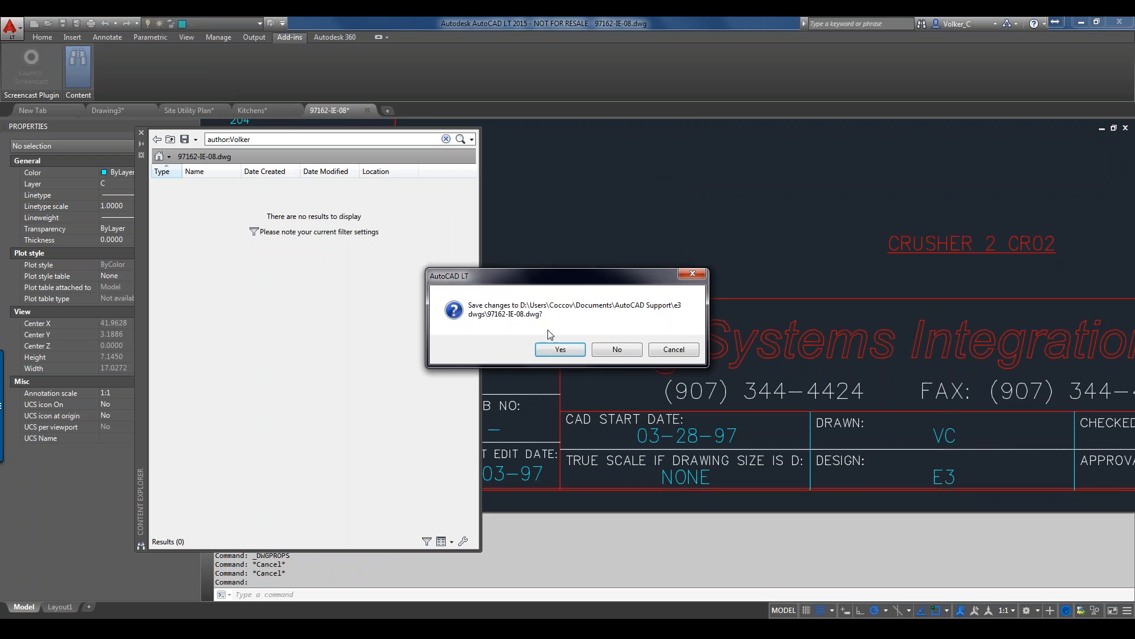
{"action": "left_click", "coordinate": [609, 347]}
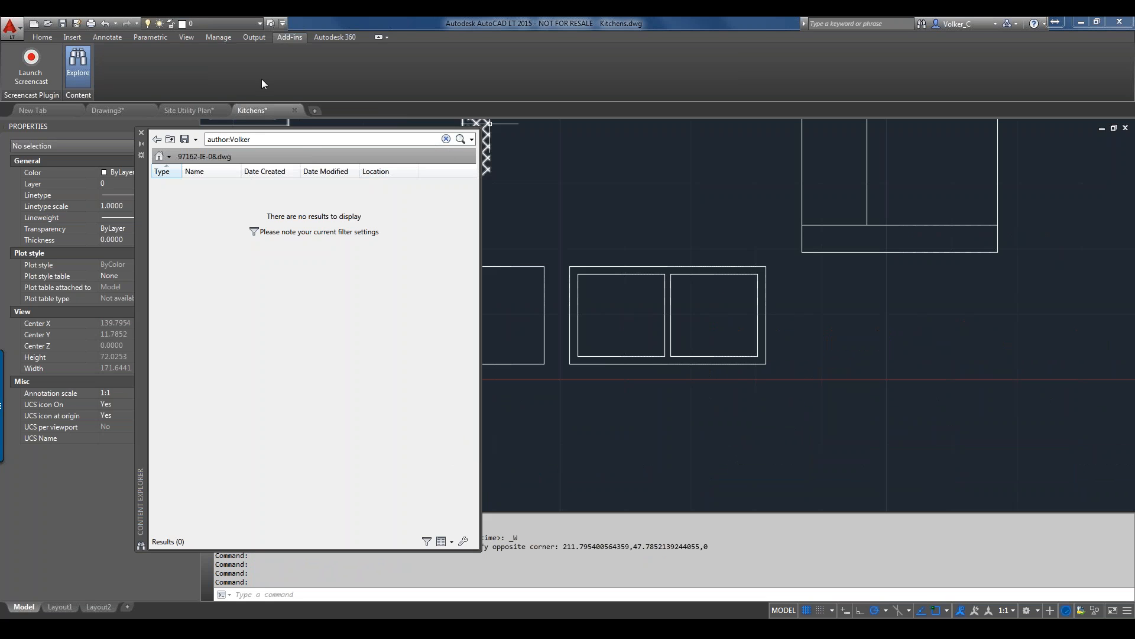
Step: Clear the author search, return to the list of watched folders and search it for crusher
{"action": "type", "text": "CRush"}
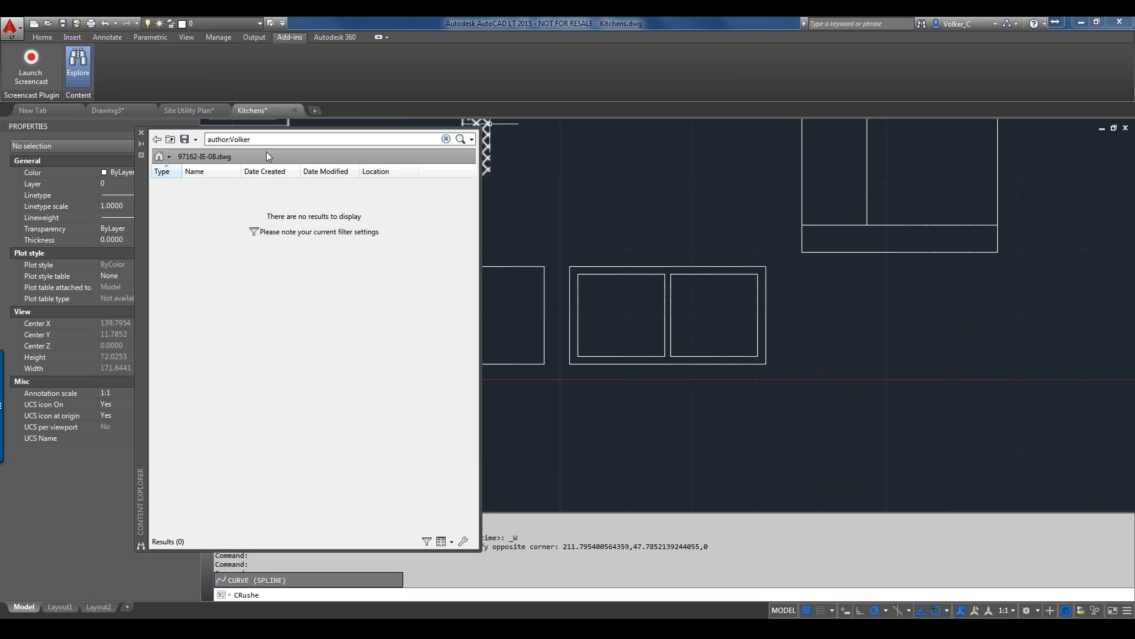
{"action": "type", "text": "e"}
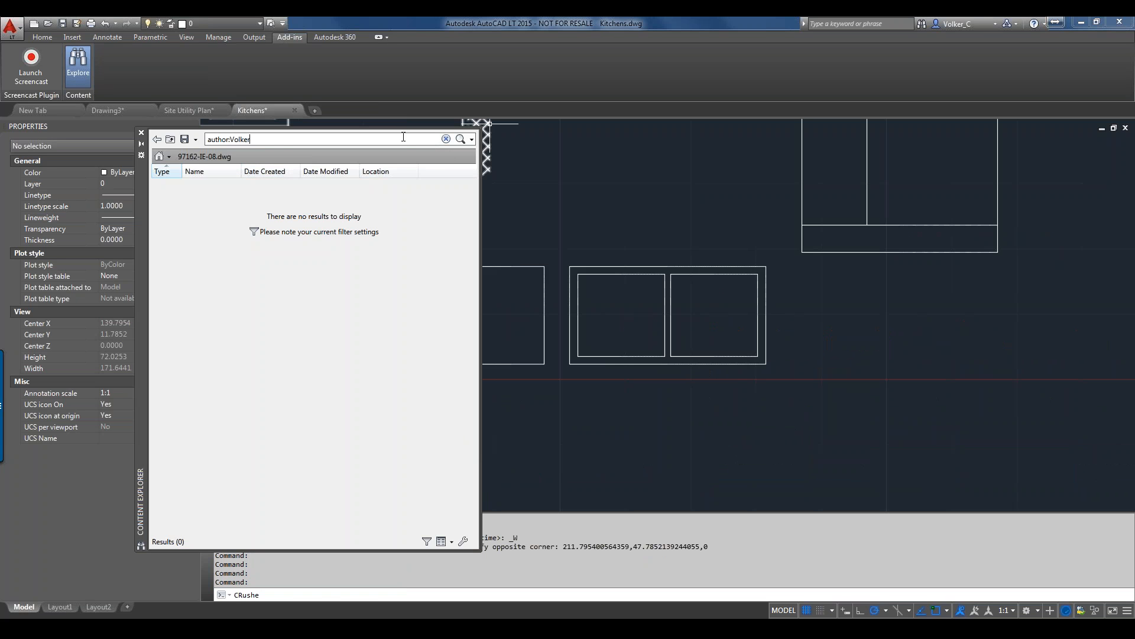
{"action": "left_click", "coordinate": [445, 139]}
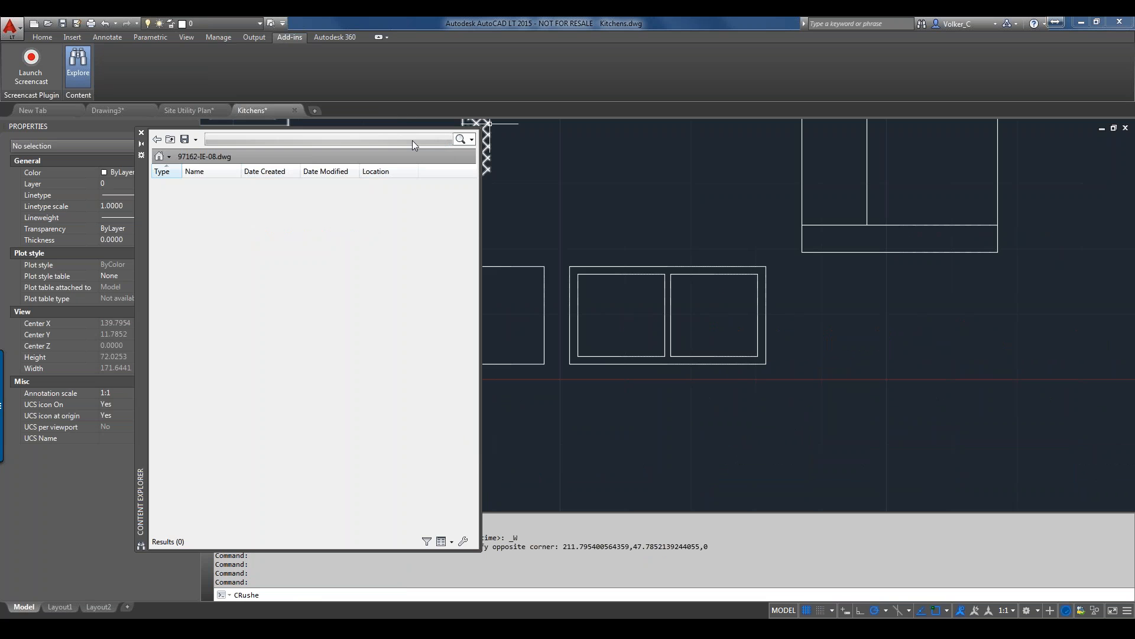
{"action": "left_click", "coordinate": [159, 156]}
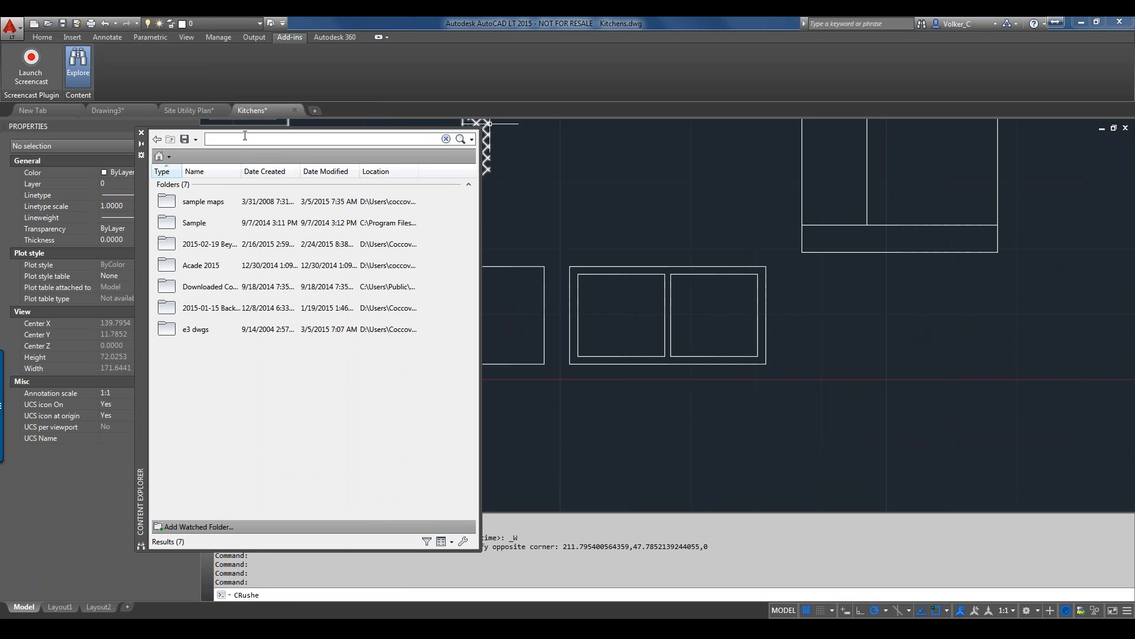
{"action": "type", "text": "crusher"}
{"action": "key", "text": "Return"}
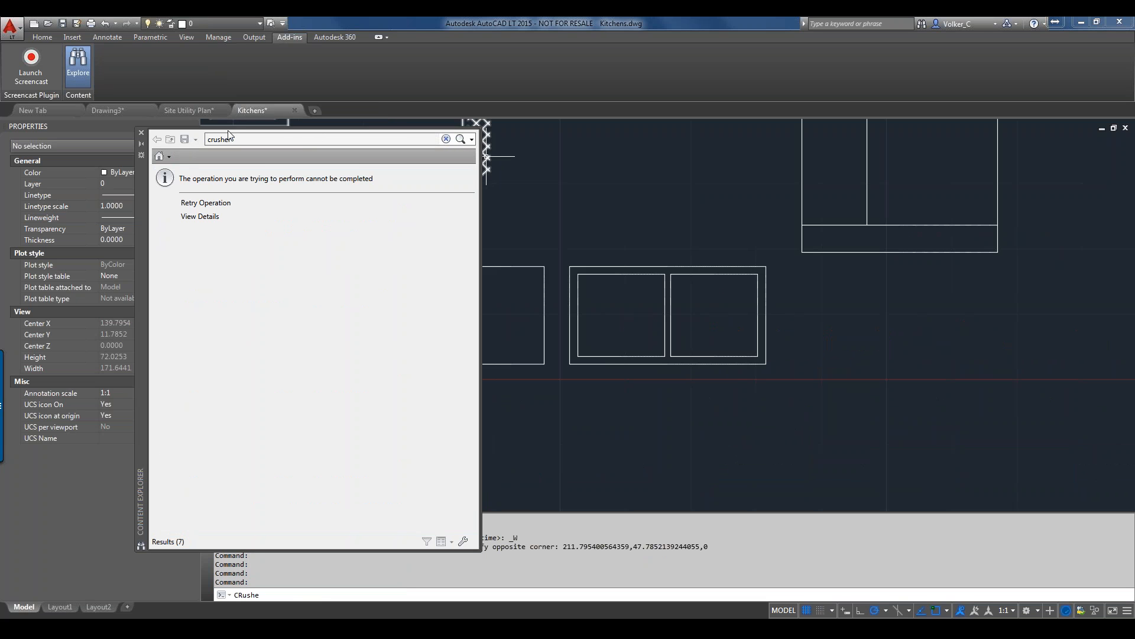
Step: Return to the list of watched folders and remove every entry from the recent searches
{"action": "left_click", "coordinate": [161, 163]}
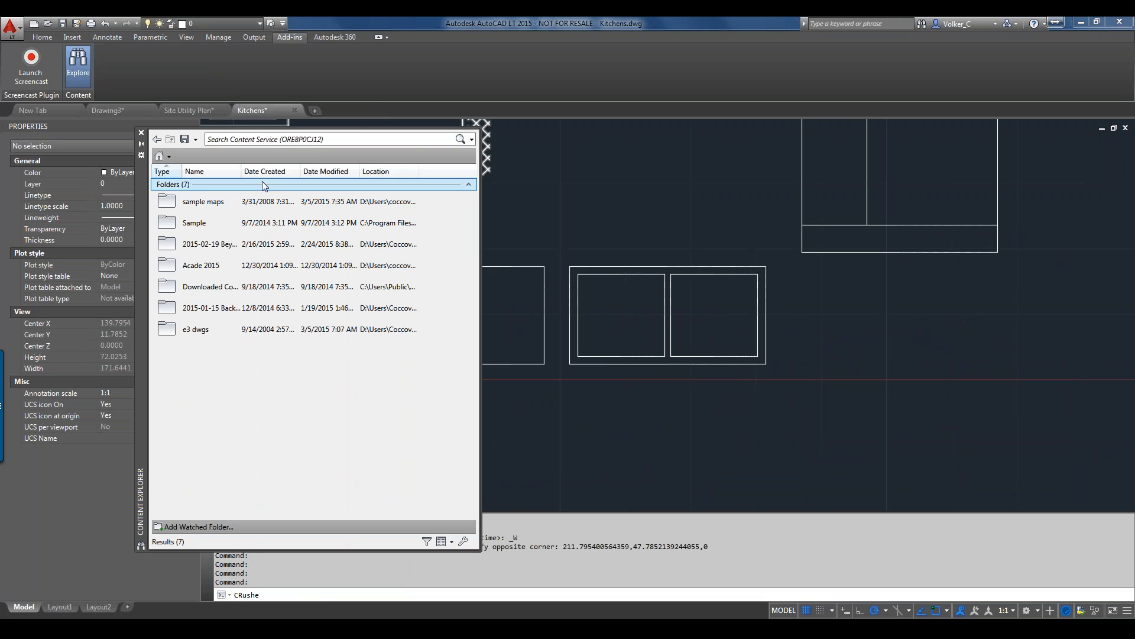
{"action": "left_click", "coordinate": [472, 141]}
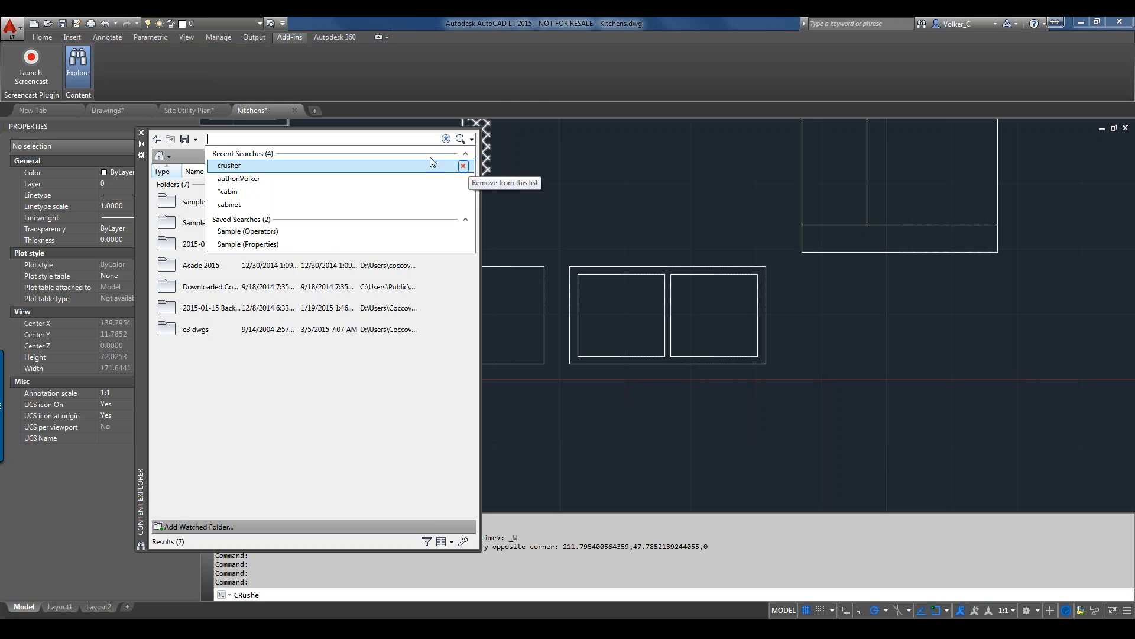
{"action": "left_click", "coordinate": [464, 166]}
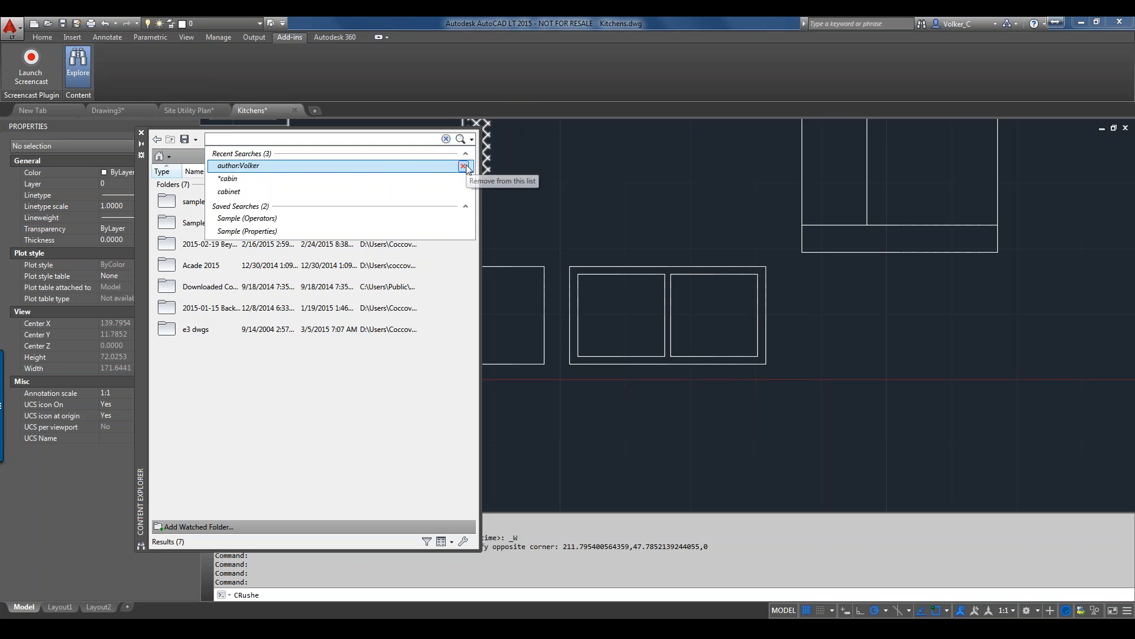
{"action": "left_click", "coordinate": [464, 166]}
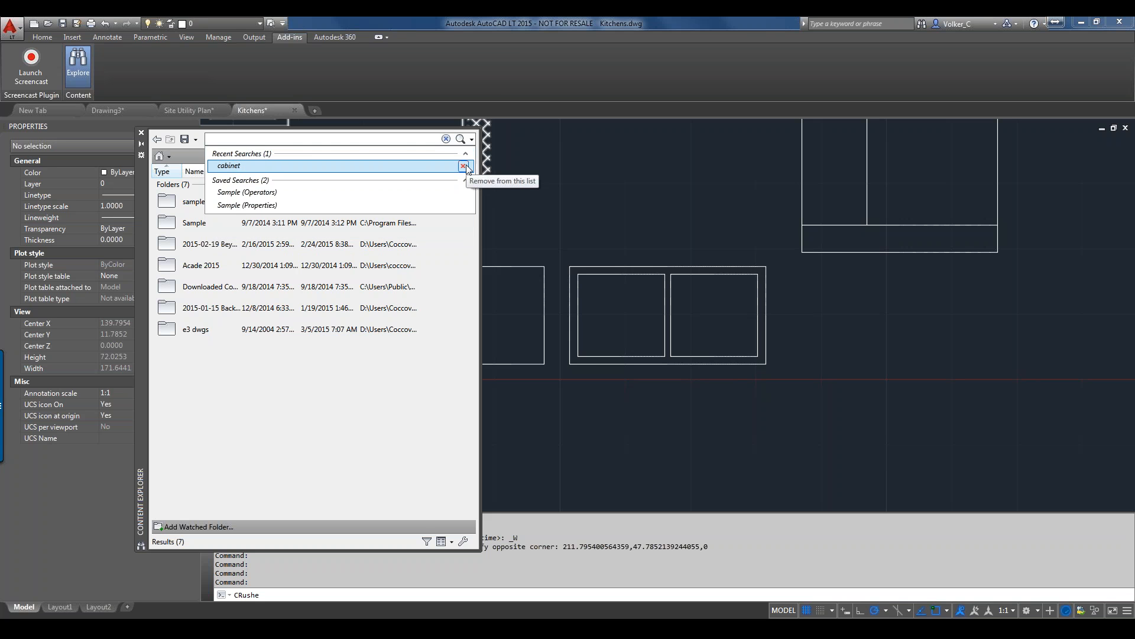
{"action": "left_click", "coordinate": [464, 166]}
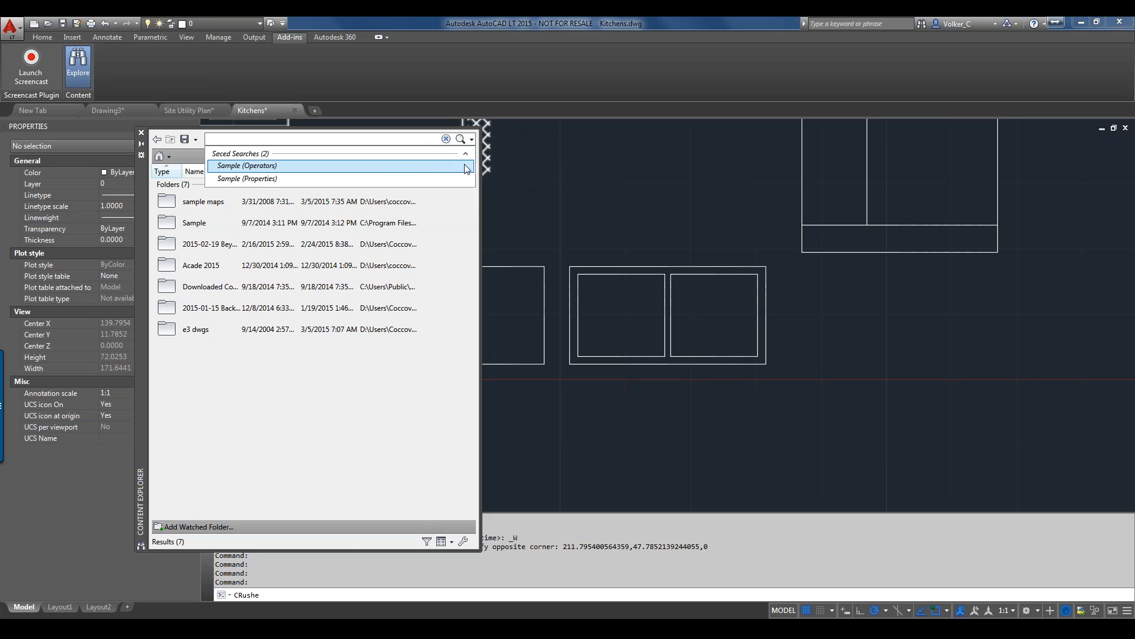
Step: Run the saved search Sample (Properties), look through the matching drawings and clear the search
{"action": "left_click", "coordinate": [354, 178]}
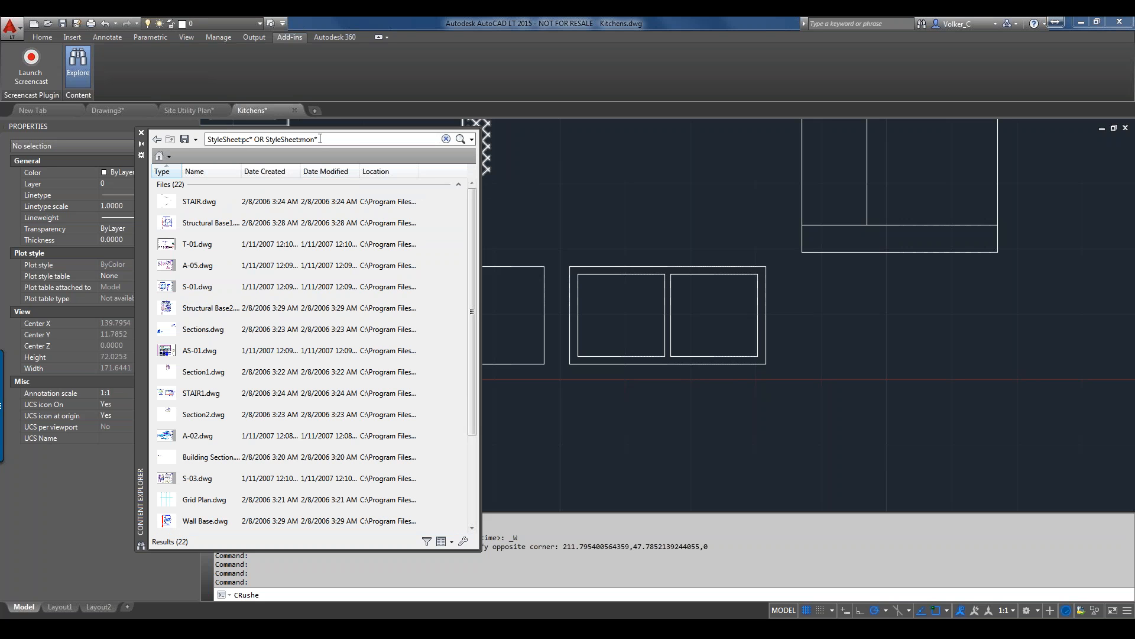
{"action": "left_click", "coordinate": [442, 247]}
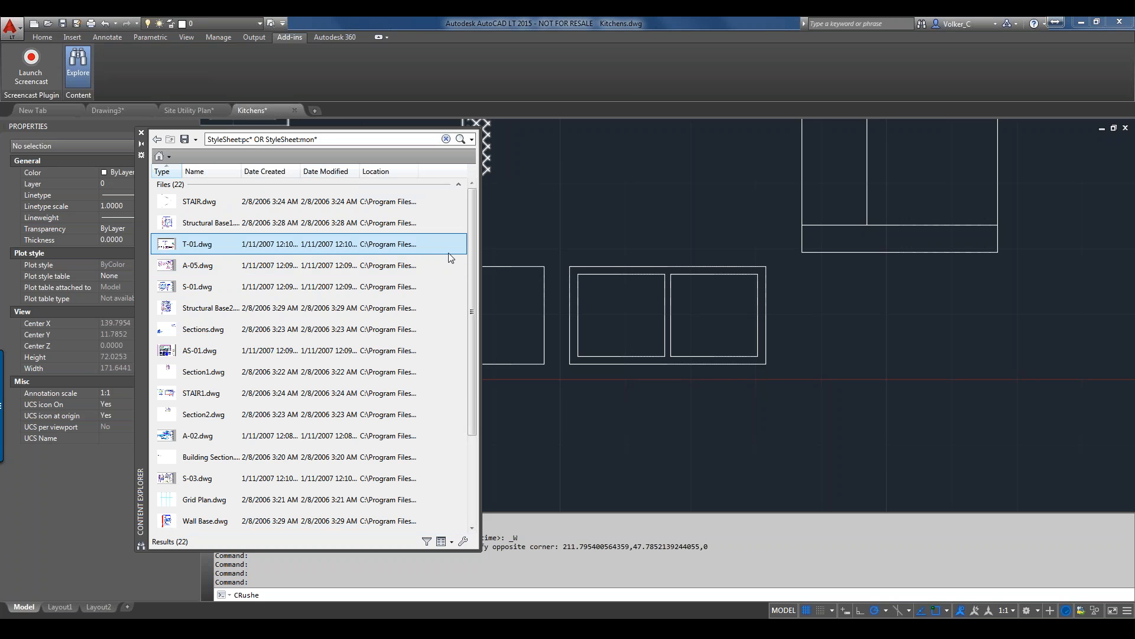
{"action": "left_click", "coordinate": [206, 201]}
{"action": "left_click_drag", "start_coordinate": [474, 249], "coordinate": [491, 337]}
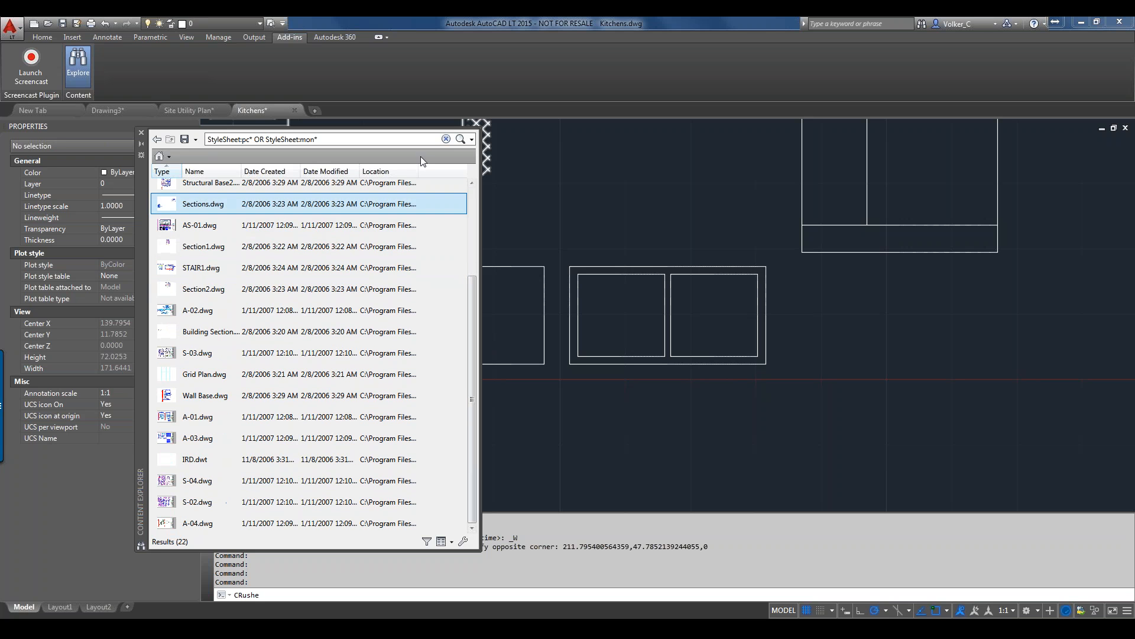
{"action": "left_click", "coordinate": [447, 139]}
Step: Rerun the saved search Sample (Properties), followed by the saved search Sample (Operators)
{"action": "left_click", "coordinate": [464, 142]}
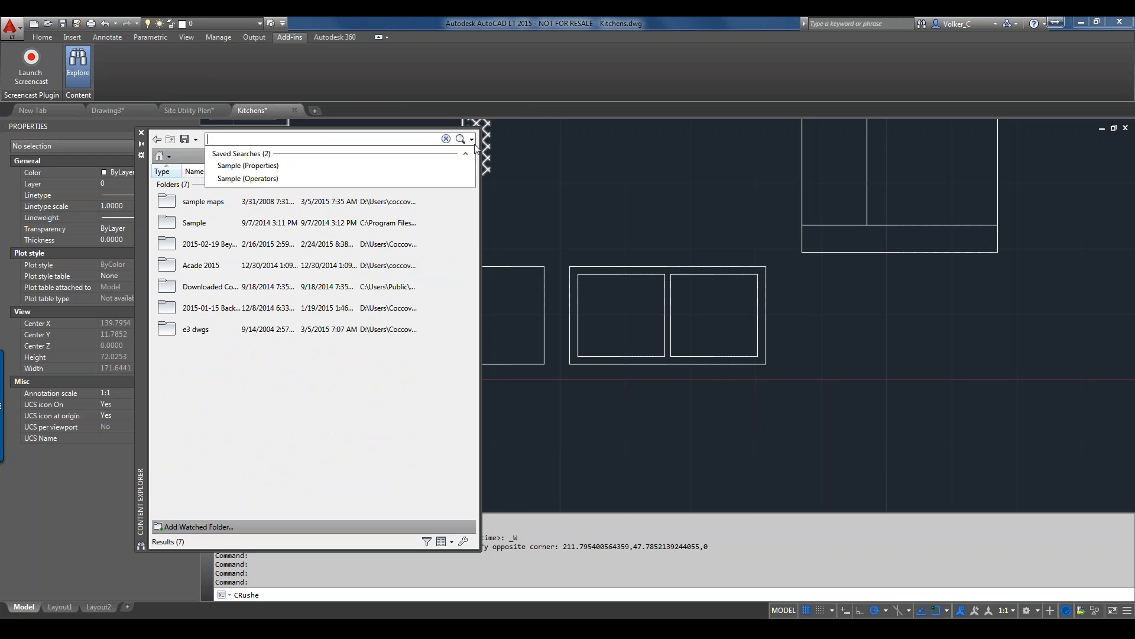
{"action": "left_click", "coordinate": [284, 166]}
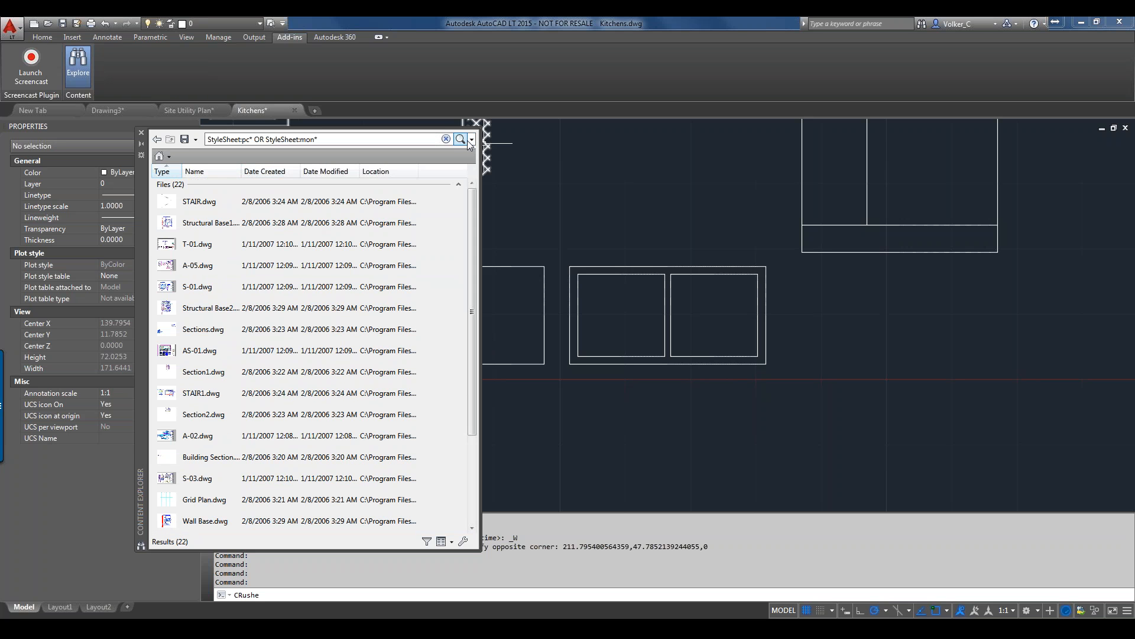
{"action": "left_click", "coordinate": [472, 140]}
{"action": "left_click", "coordinate": [294, 178]}
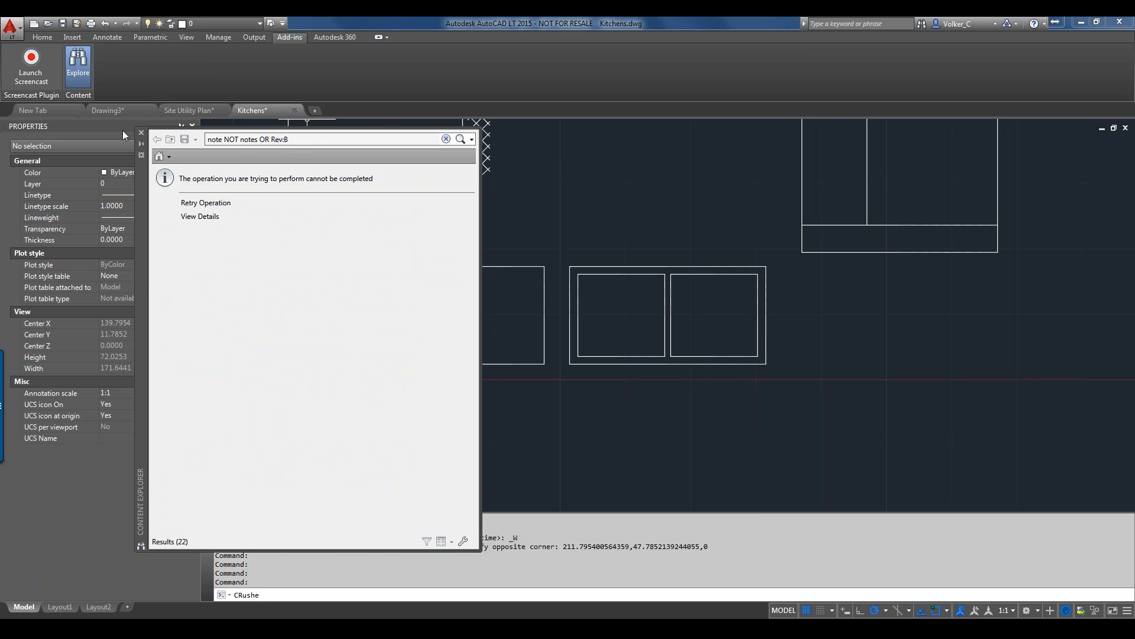
Step: Close and reopen Content Explorer, return to the watched folders and open the e3 dwgs folder
{"action": "left_click", "coordinate": [141, 134]}
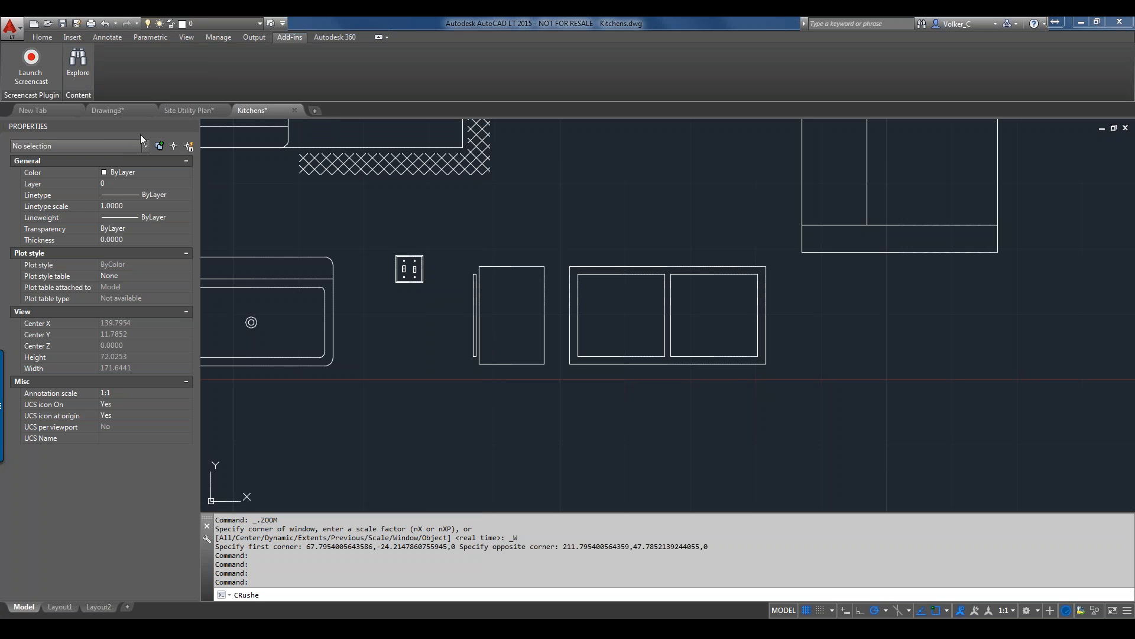
{"action": "left_click", "coordinate": [89, 76]}
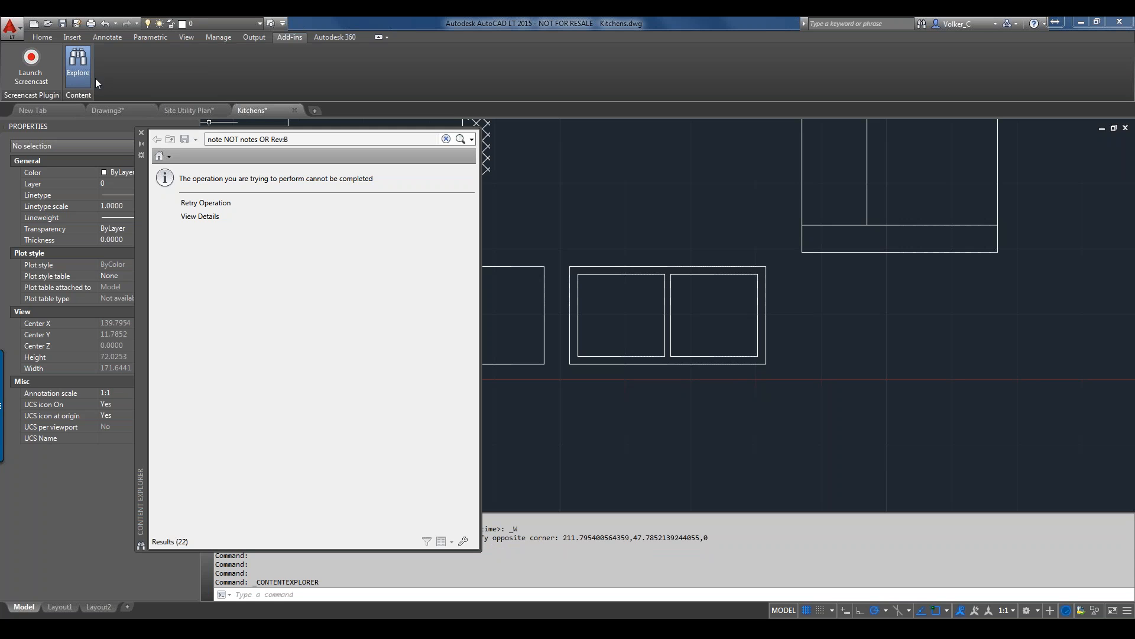
{"action": "left_click", "coordinate": [160, 160]}
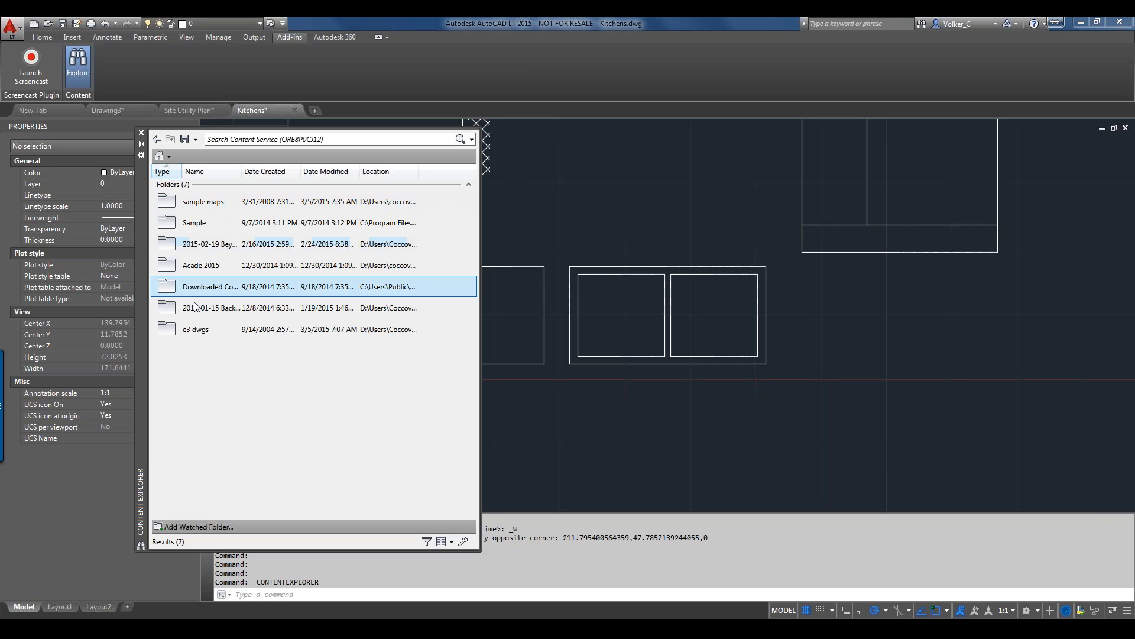
{"action": "double_click", "coordinate": [192, 330]}
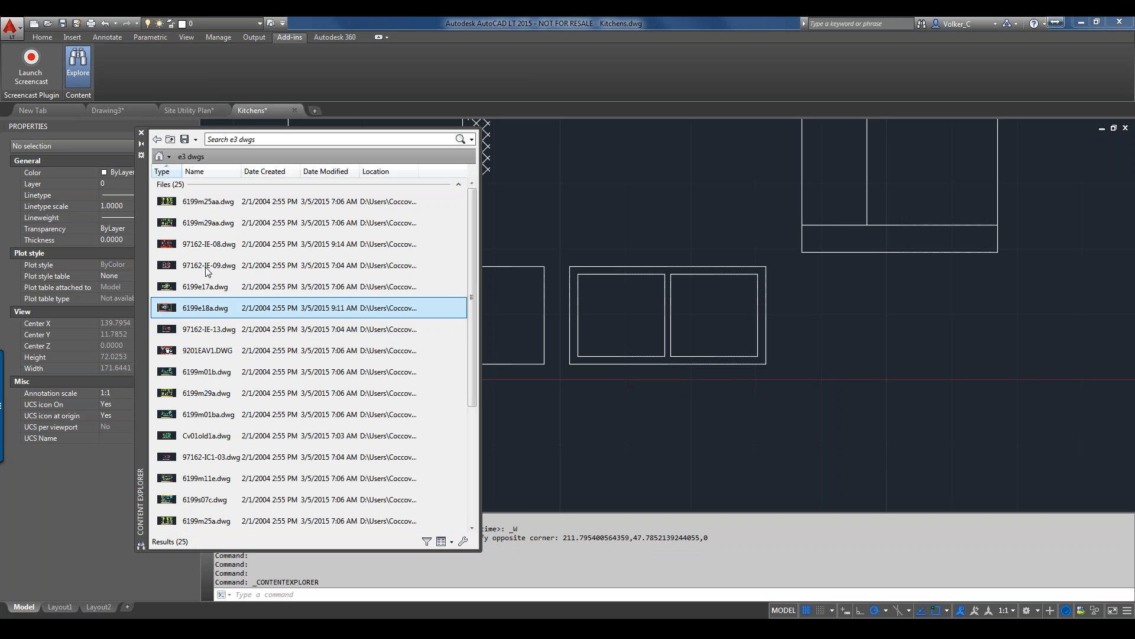
{"action": "left_click", "coordinate": [266, 139]}
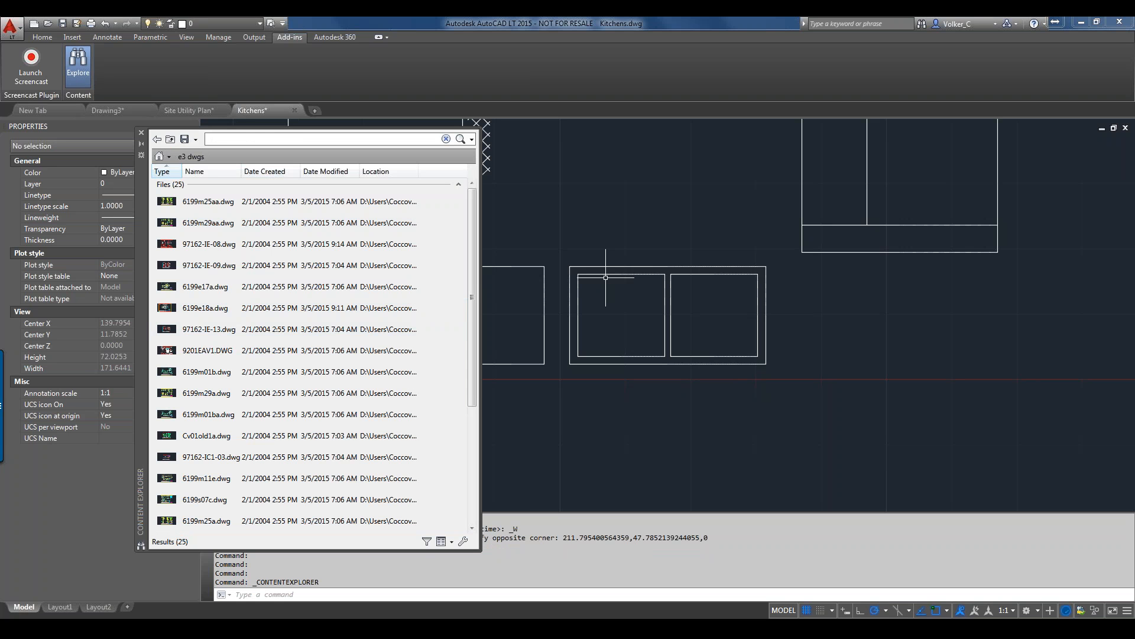
{"action": "type", "text": "CRus"}
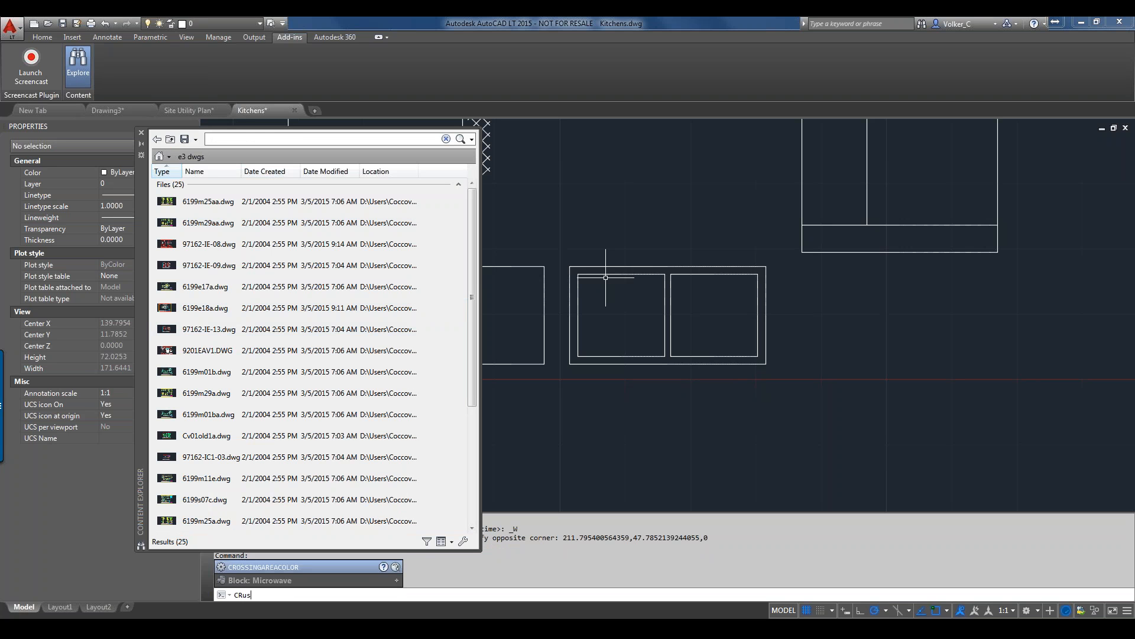
{"action": "key", "text": "BackSpace"}
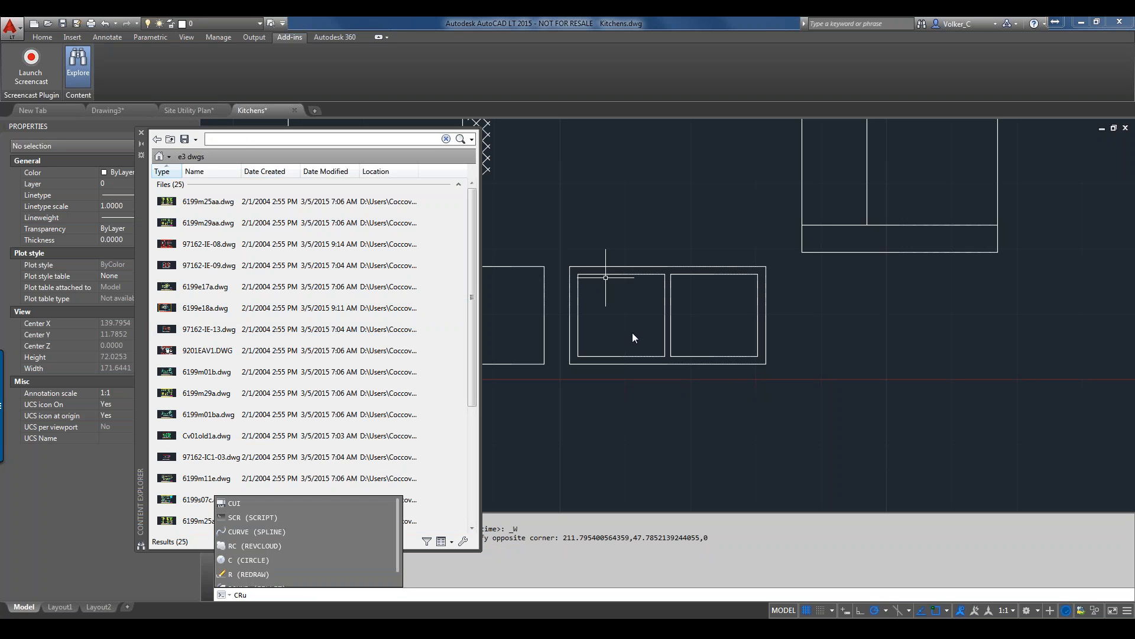
Step: Search the e3 dwgs folder for drawings containing the text with the query text:crush
{"action": "left_click", "coordinate": [238, 142]}
{"action": "type", "text": "te"}
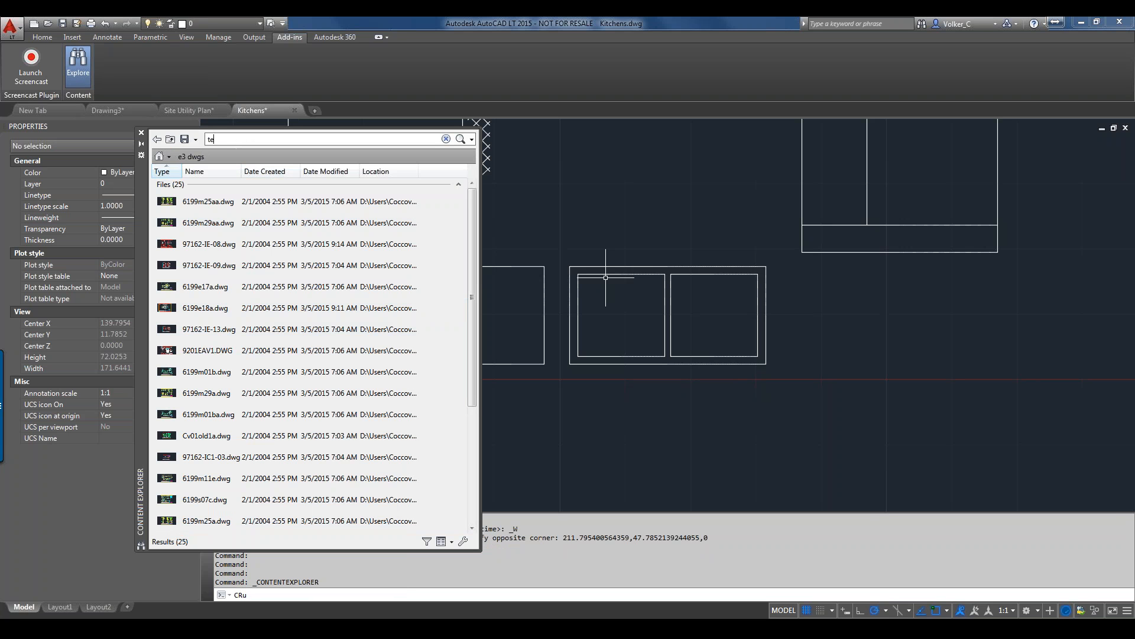
{"action": "type", "text": "xt:crush"}
{"action": "key", "text": "Return"}
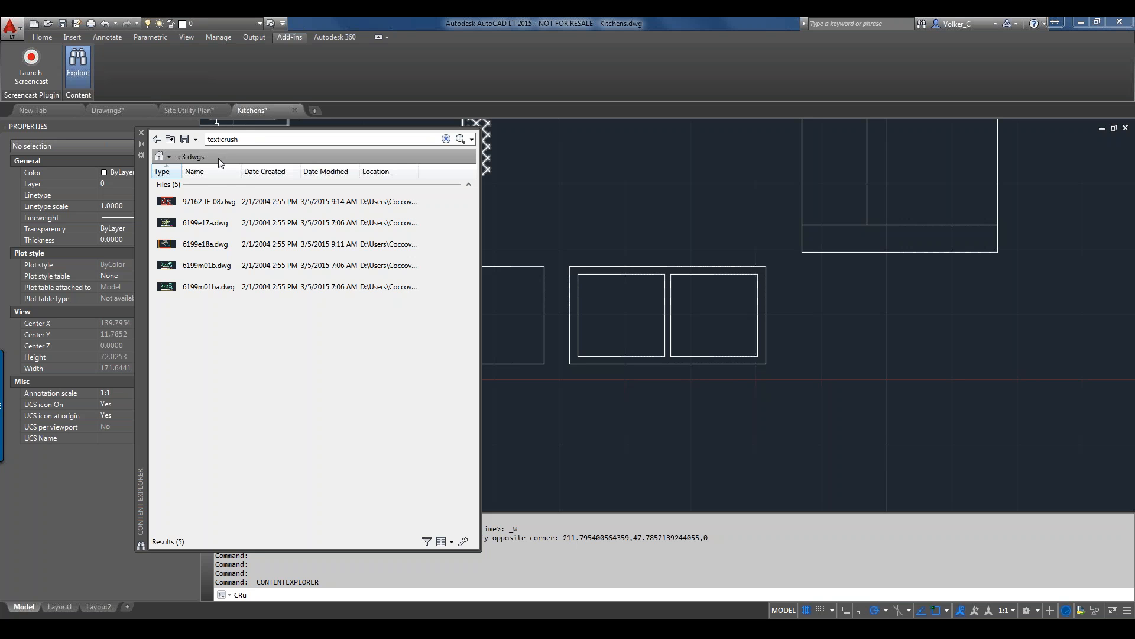
Step: Review the external reference attachment settings for 97162-IE-08.dwg from the search results and cancel without attaching it
{"action": "right_click", "coordinate": [215, 205]}
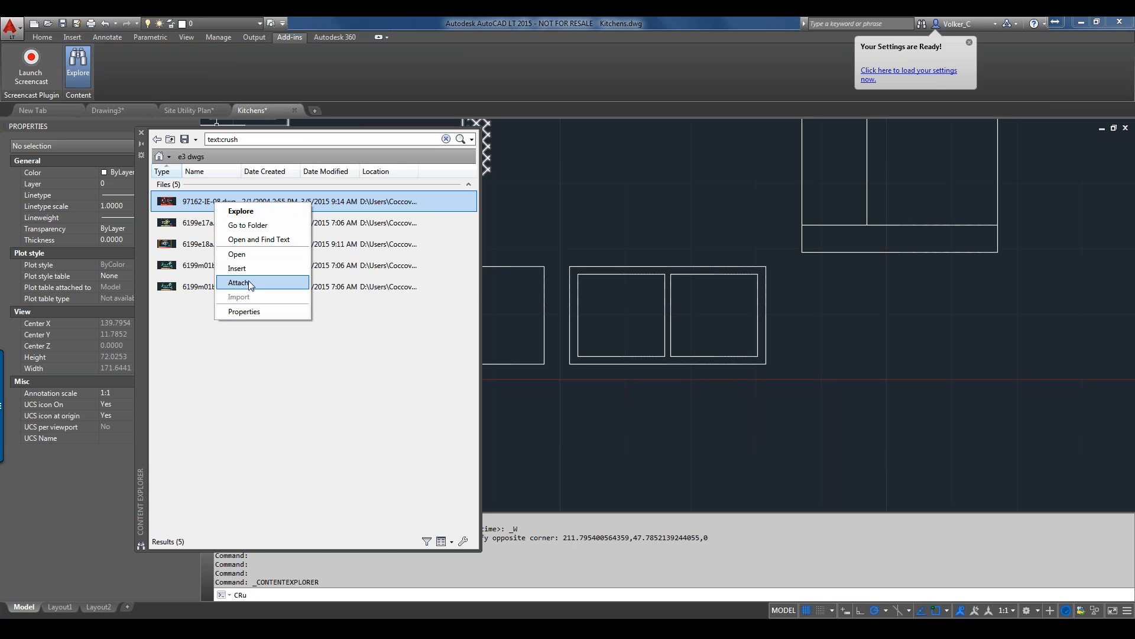
{"action": "left_click", "coordinate": [239, 283]}
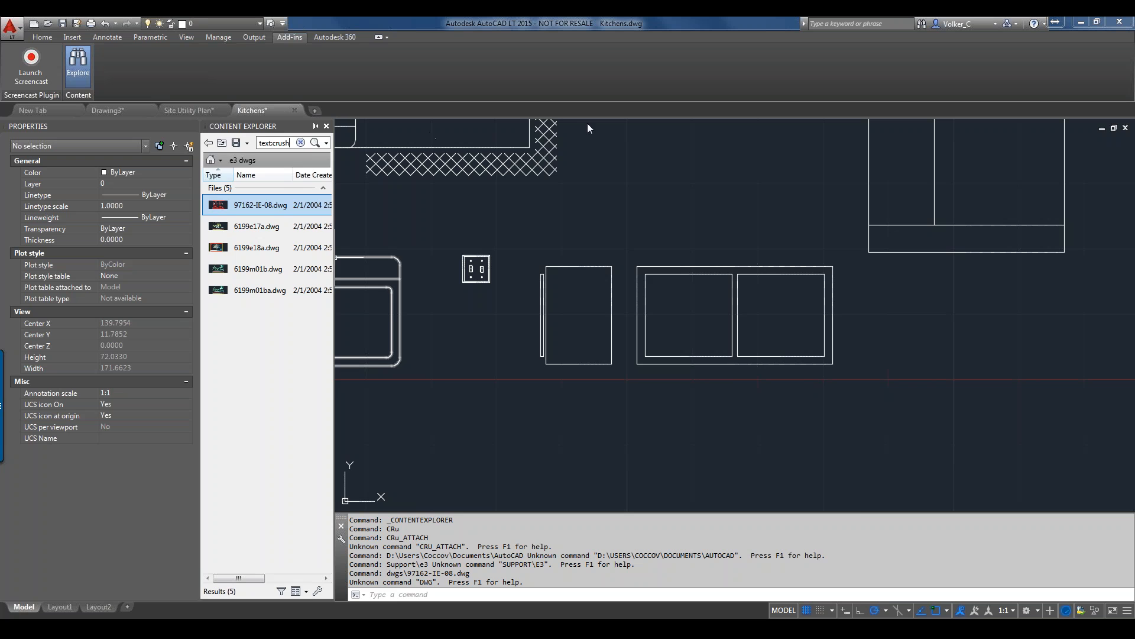
{"action": "left_click_drag", "start_coordinate": [588, 118], "coordinate": [585, 119]}
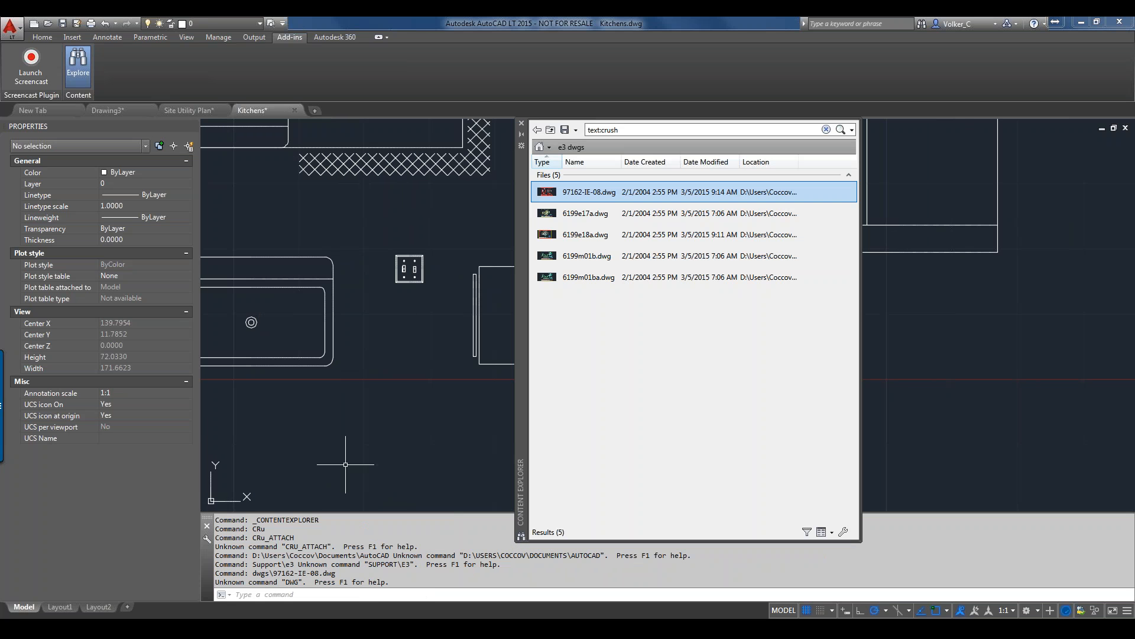
{"action": "right_click", "coordinate": [609, 190]}
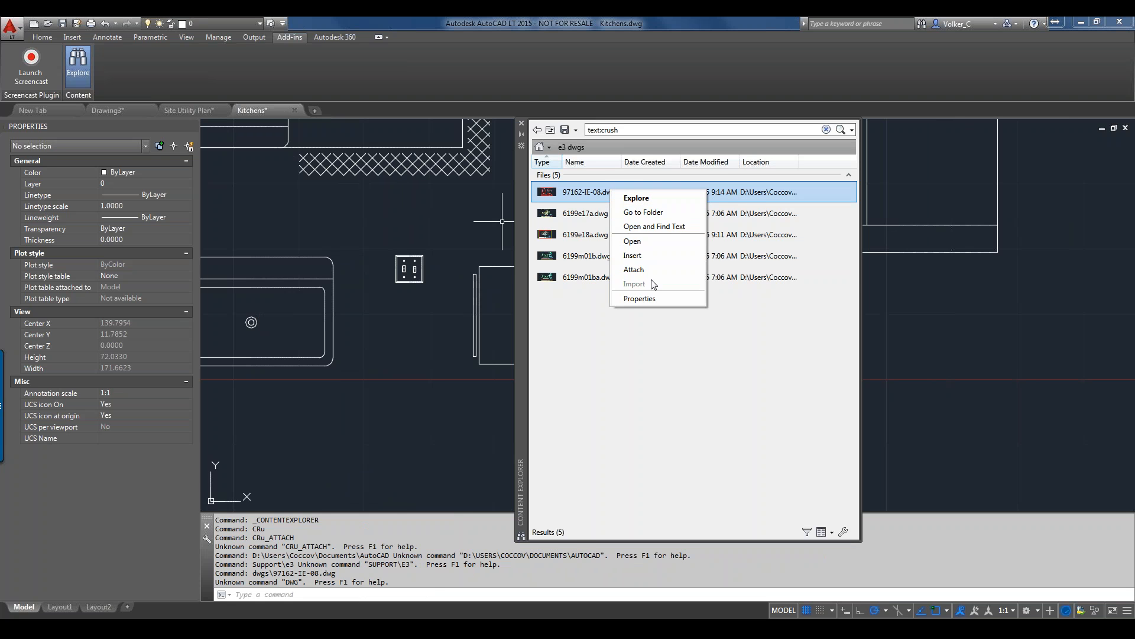
{"action": "left_click", "coordinate": [653, 271]}
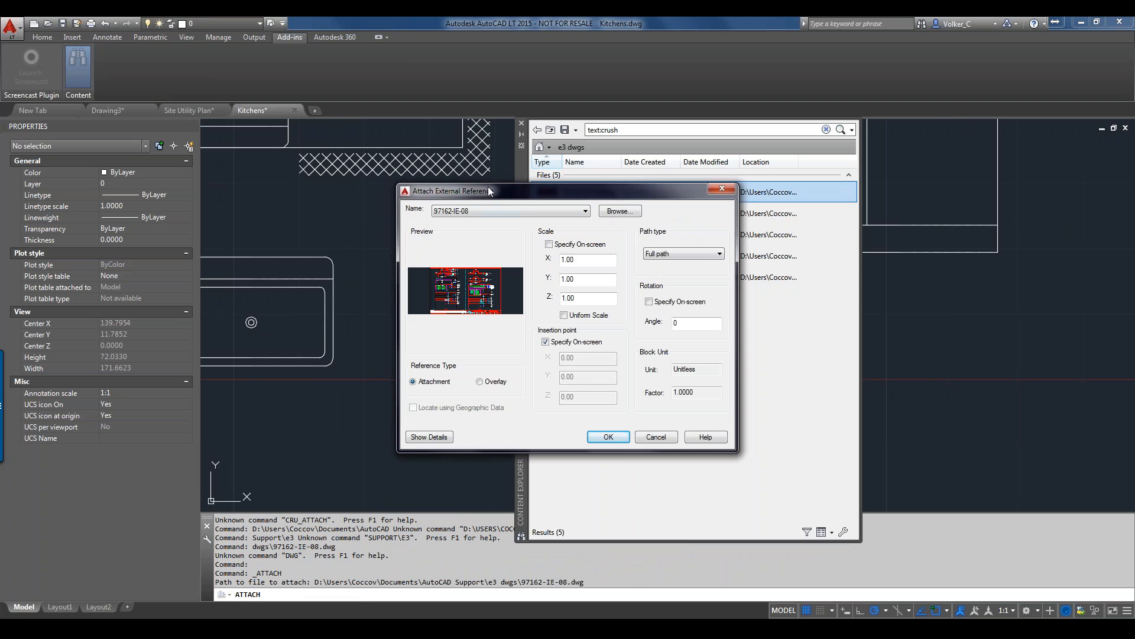
{"action": "left_click_drag", "start_coordinate": [488, 188], "coordinate": [216, 166]}
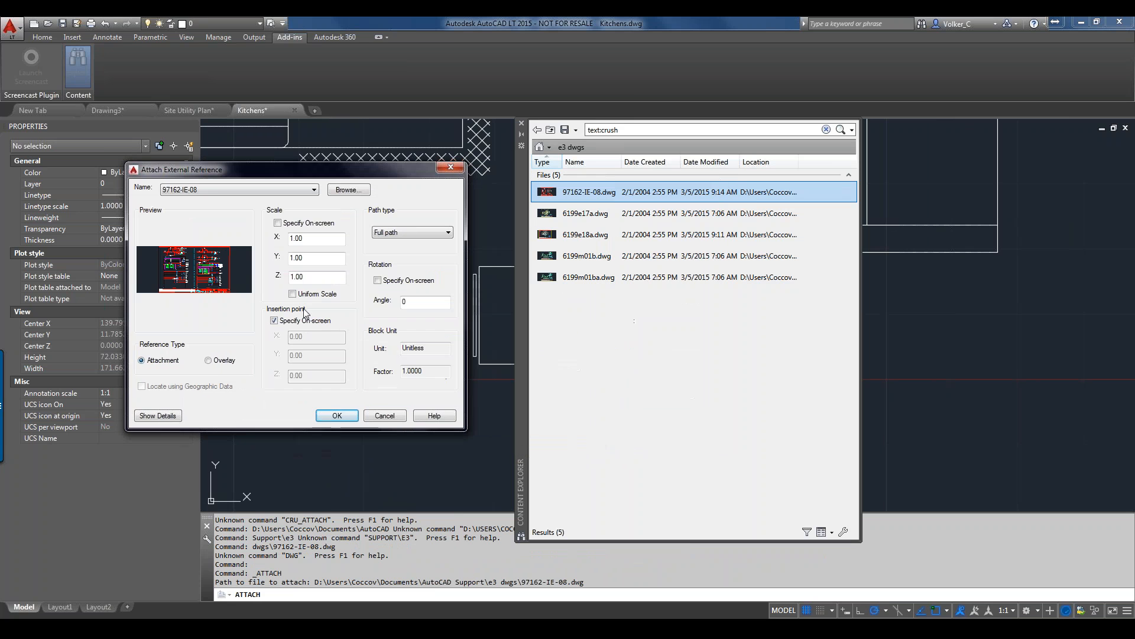
{"action": "left_click", "coordinate": [383, 416]}
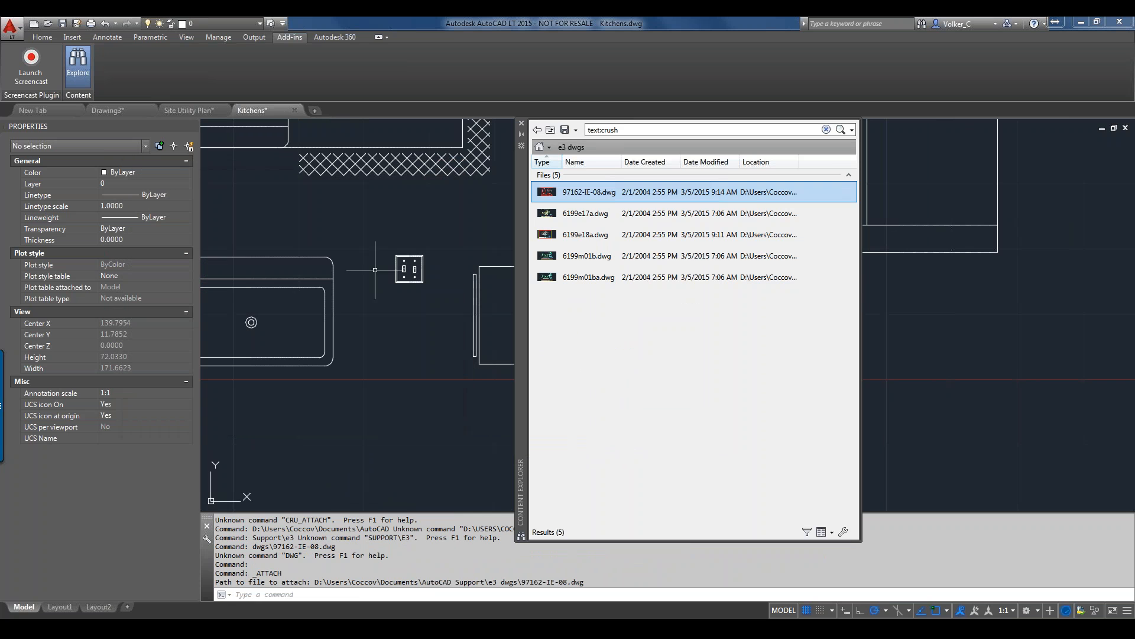
Step: Open 97162-IE-08.dwg with Open and Find Text, then dock Content Explorer beside Properties and widen it
{"action": "right_click", "coordinate": [582, 195]}
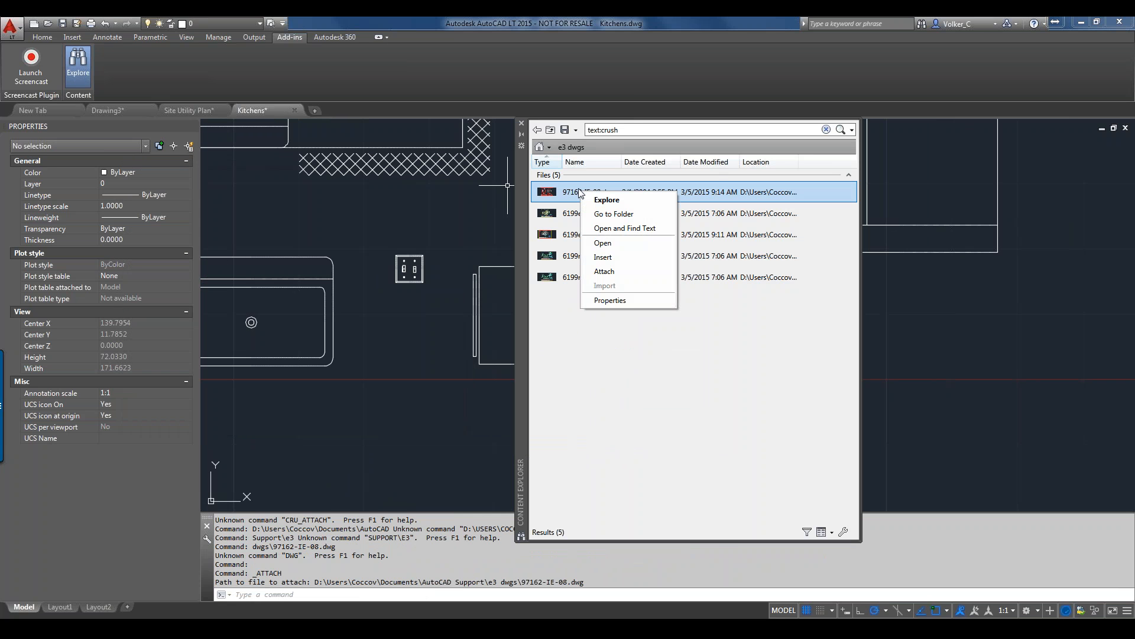
{"action": "left_click", "coordinate": [599, 228]}
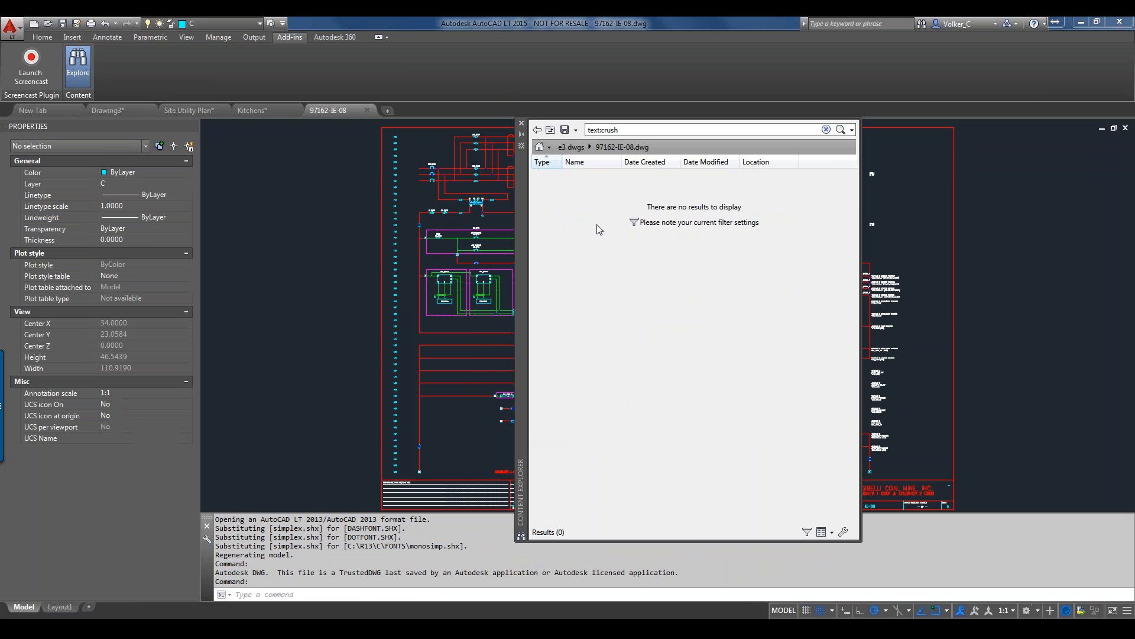
{"action": "mouse_move", "coordinate": [524, 235]}
{"action": "left_mouse_down"}
{"action": "mouse_move", "coordinate": [154, 242]}
{"action": "mouse_move", "coordinate": [278, 246]}
{"action": "mouse_move", "coordinate": [225, 229]}
{"action": "mouse_move", "coordinate": [265, 199]}
{"action": "mouse_move", "coordinate": [213, 231]}
{"action": "left_mouse_up"}
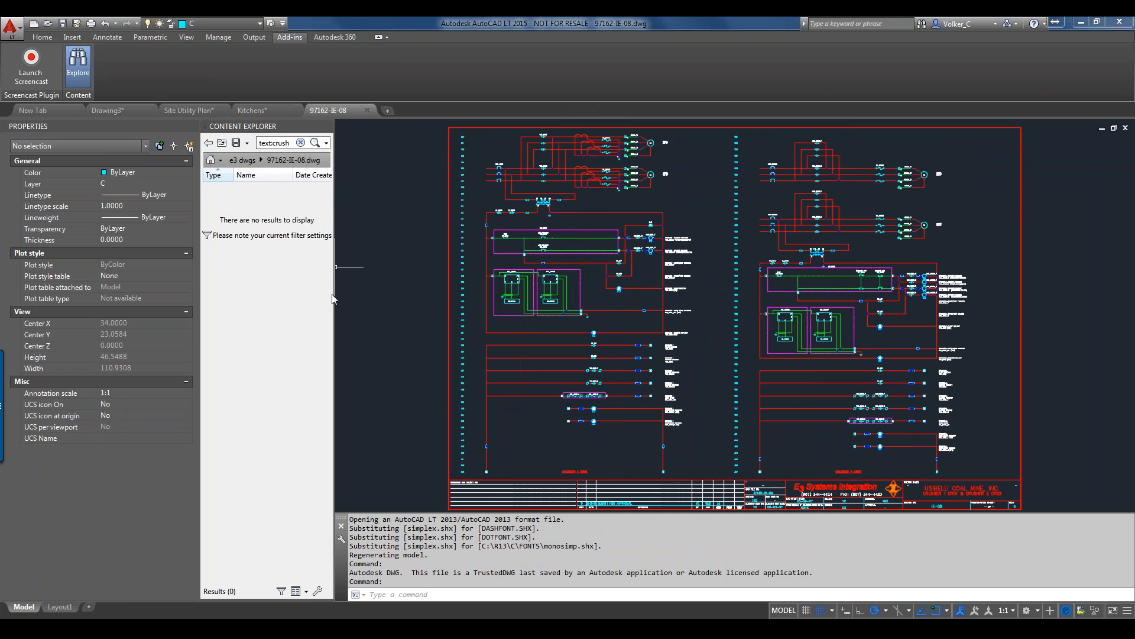
{"action": "left_click_drag", "start_coordinate": [334, 293], "coordinate": [448, 304]}
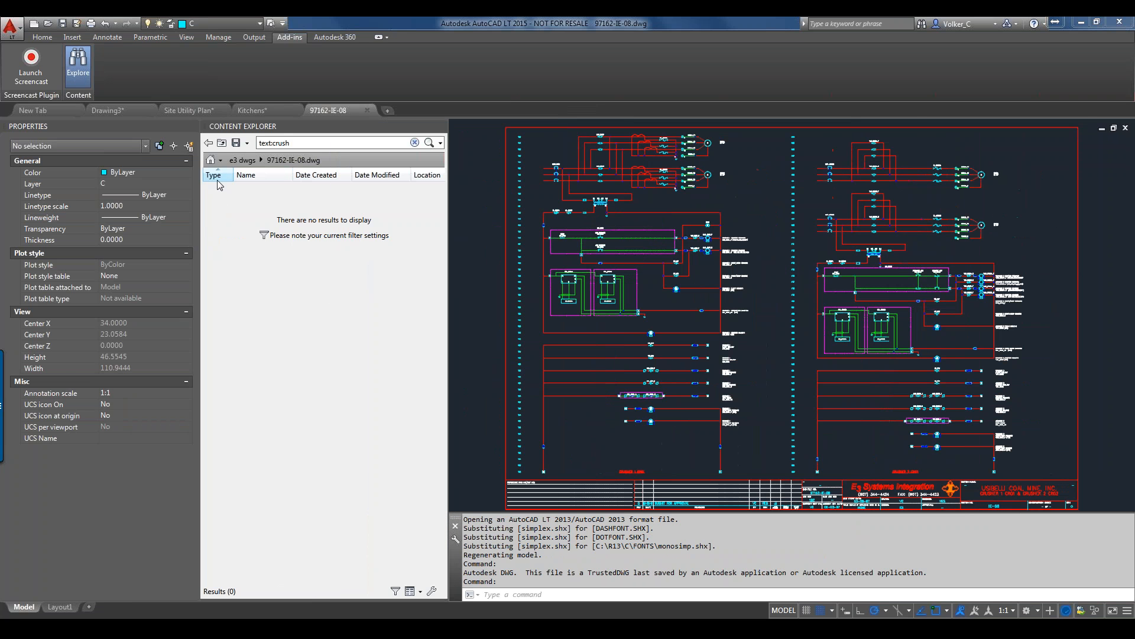
Step: Clear the text:crush search and browse the styles and line types contained in 97162-IE-08.dwg
{"action": "left_click", "coordinate": [278, 166]}
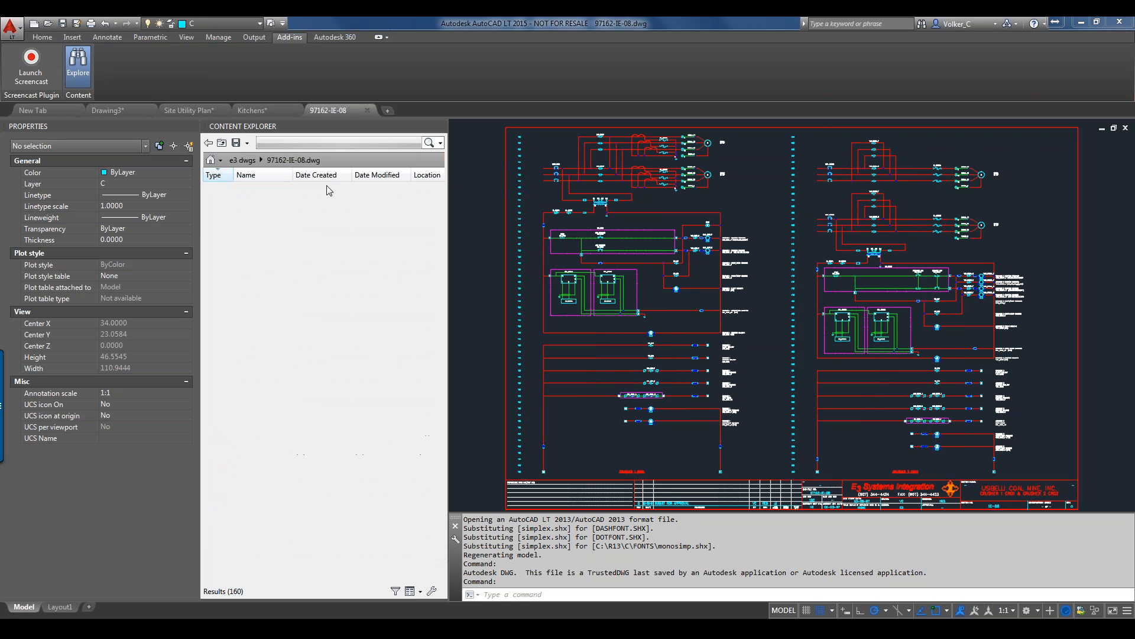
{"action": "left_click", "coordinate": [279, 158]}
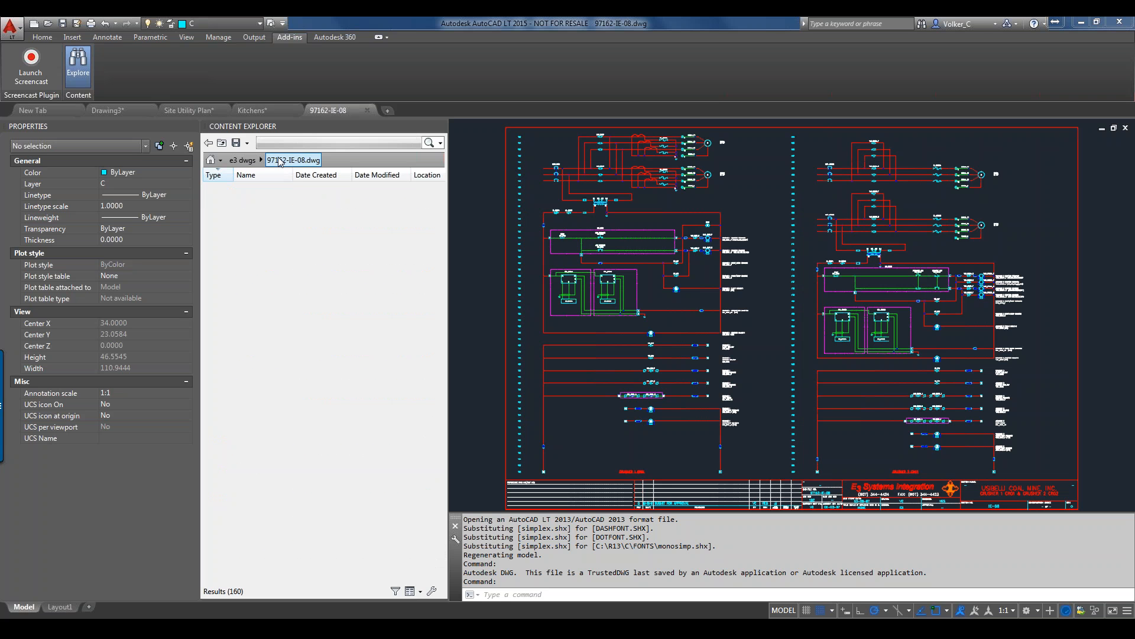
{"action": "left_click", "coordinate": [280, 161]}
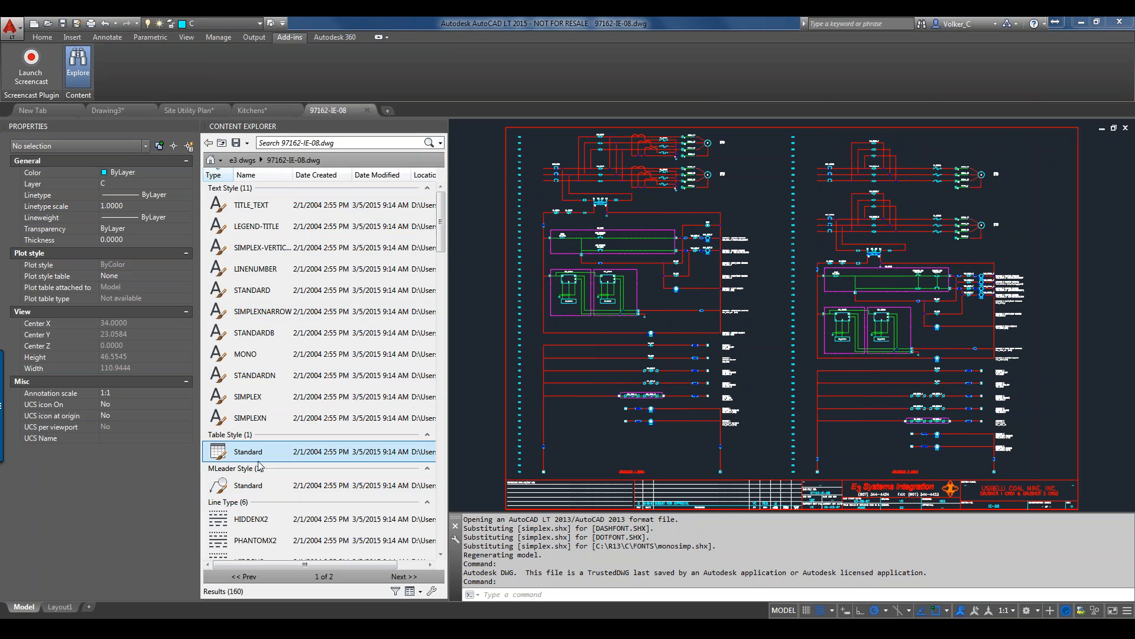
{"action": "scroll", "coordinate": [259, 458], "scroll_direction": "down", "scroll_amount": 1}
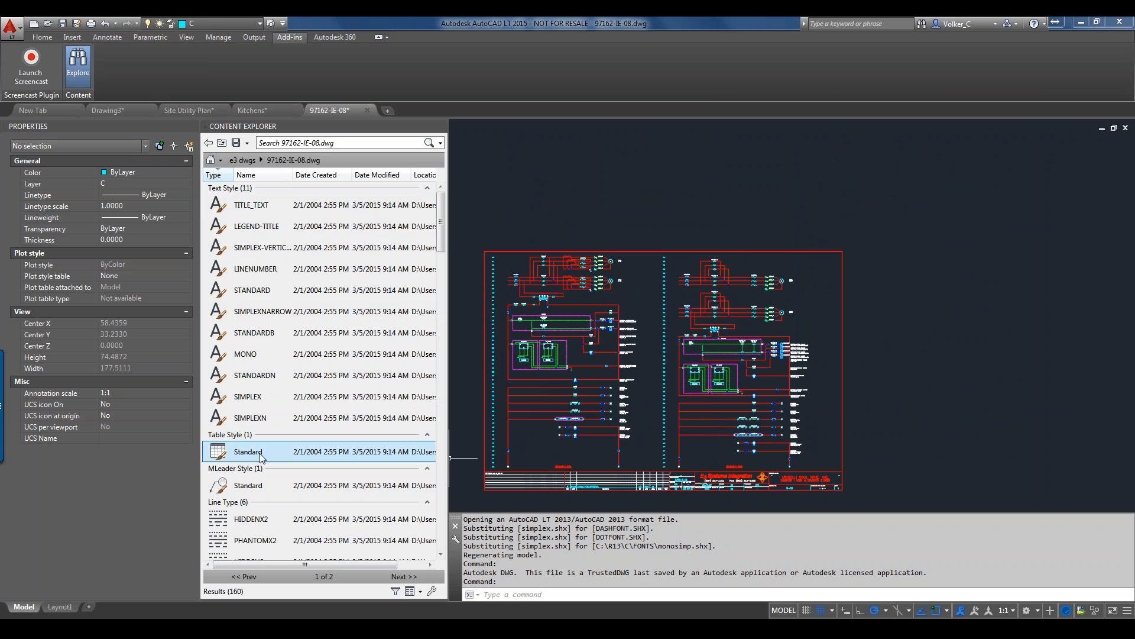
Step: Examine the actions offered for the LEGEND-TITLE text style and look through the line types, layouts and layers in 97162-IE-08.dwg
{"action": "right_click", "coordinate": [257, 230]}
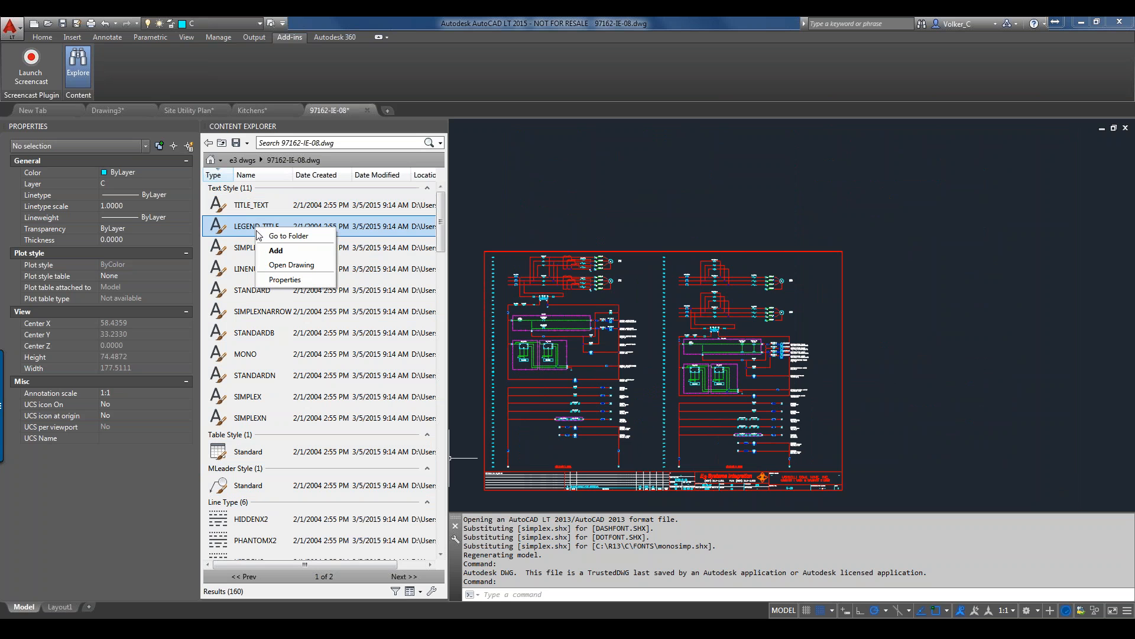
{"action": "left_click", "coordinate": [253, 224]}
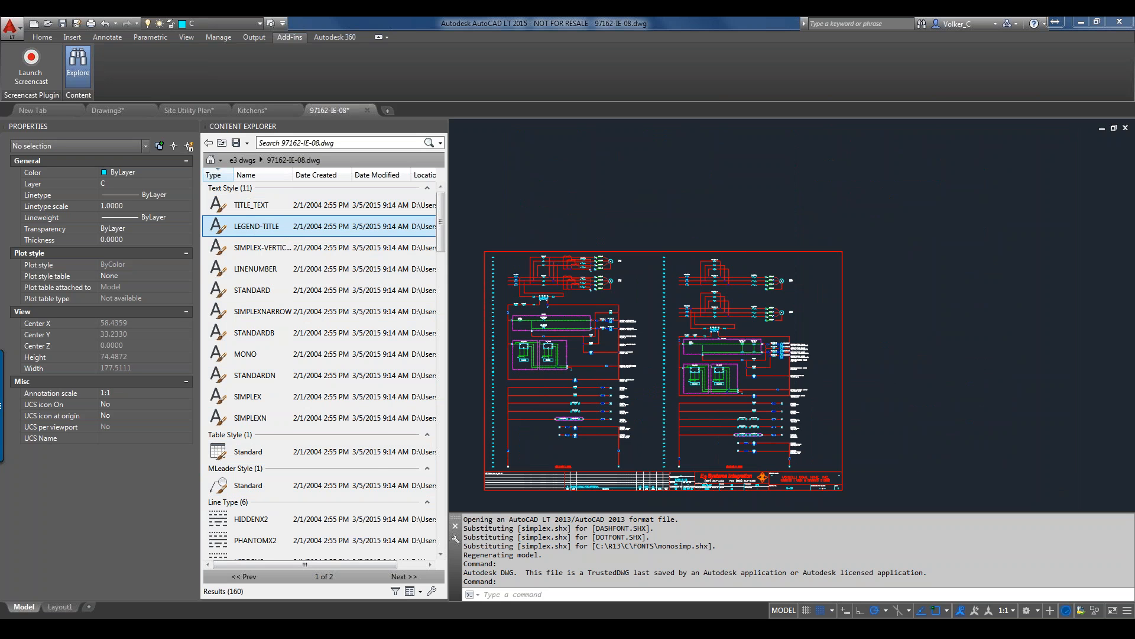
{"action": "scroll", "coordinate": [265, 391], "scroll_direction": "down", "scroll_amount": 3}
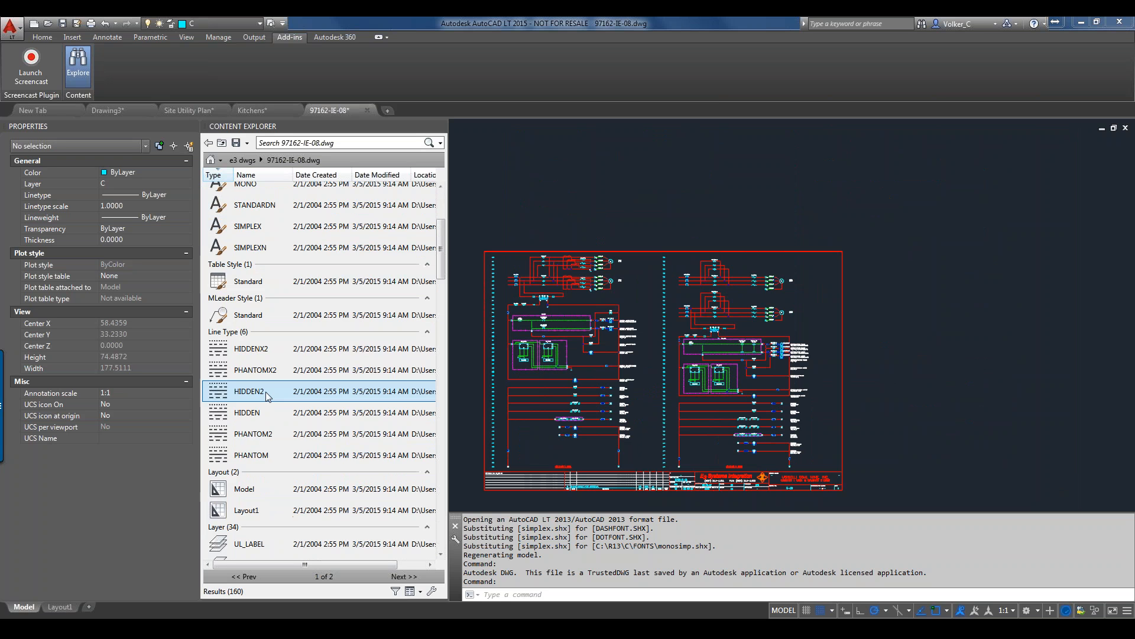
{"action": "scroll", "coordinate": [265, 391], "scroll_direction": "down", "scroll_amount": 10}
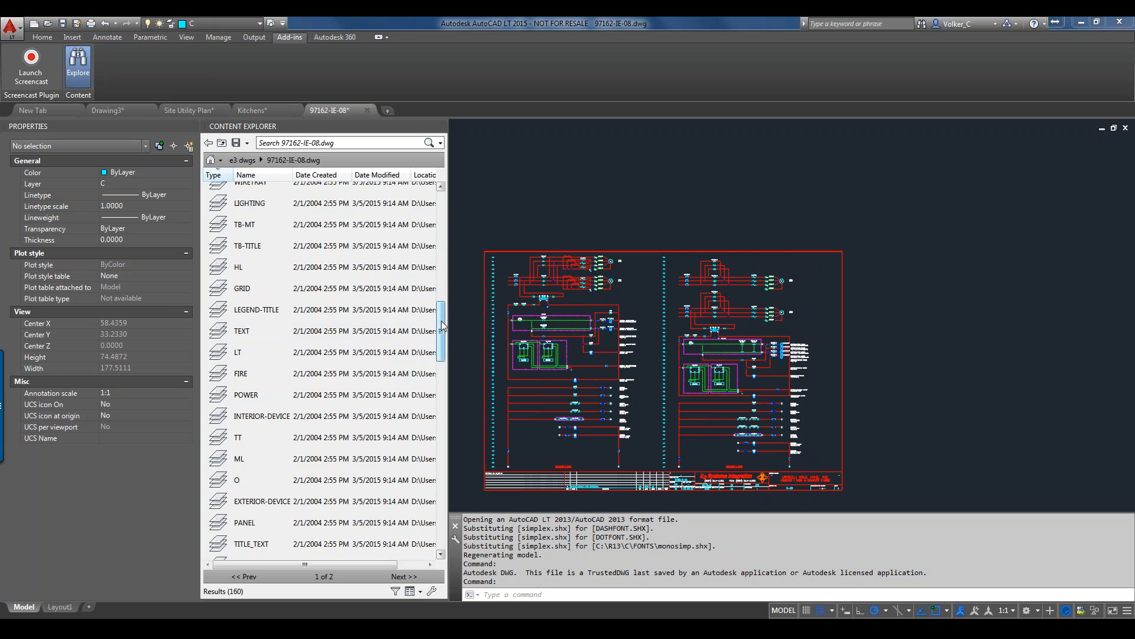
{"action": "left_click_drag", "start_coordinate": [441, 321], "coordinate": [424, 202]}
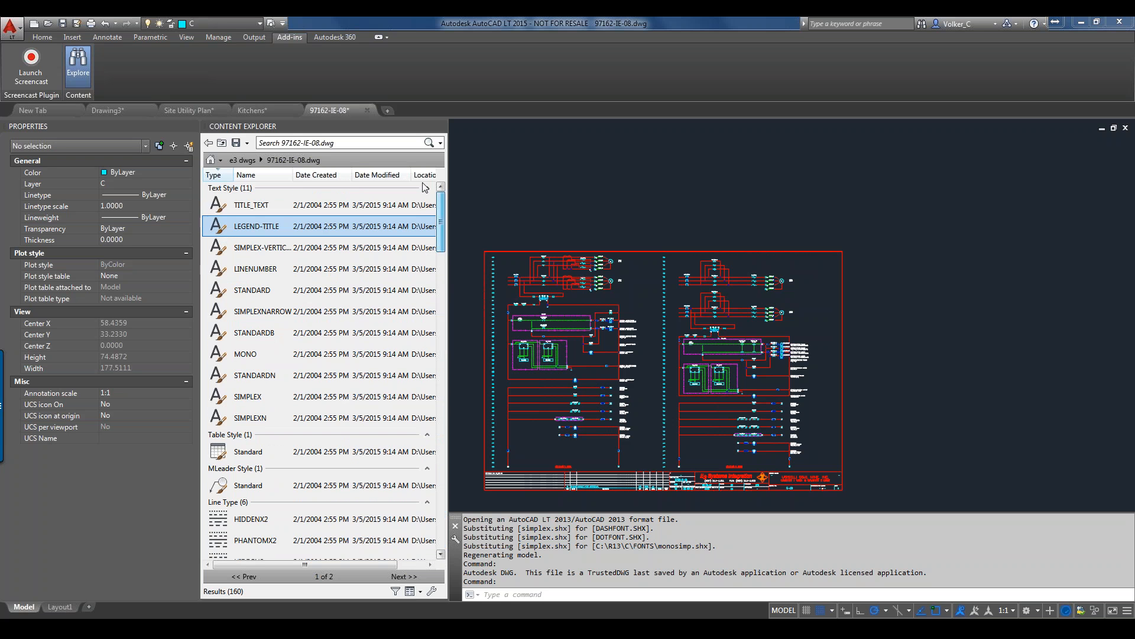
{"action": "left_click", "coordinate": [246, 206]}
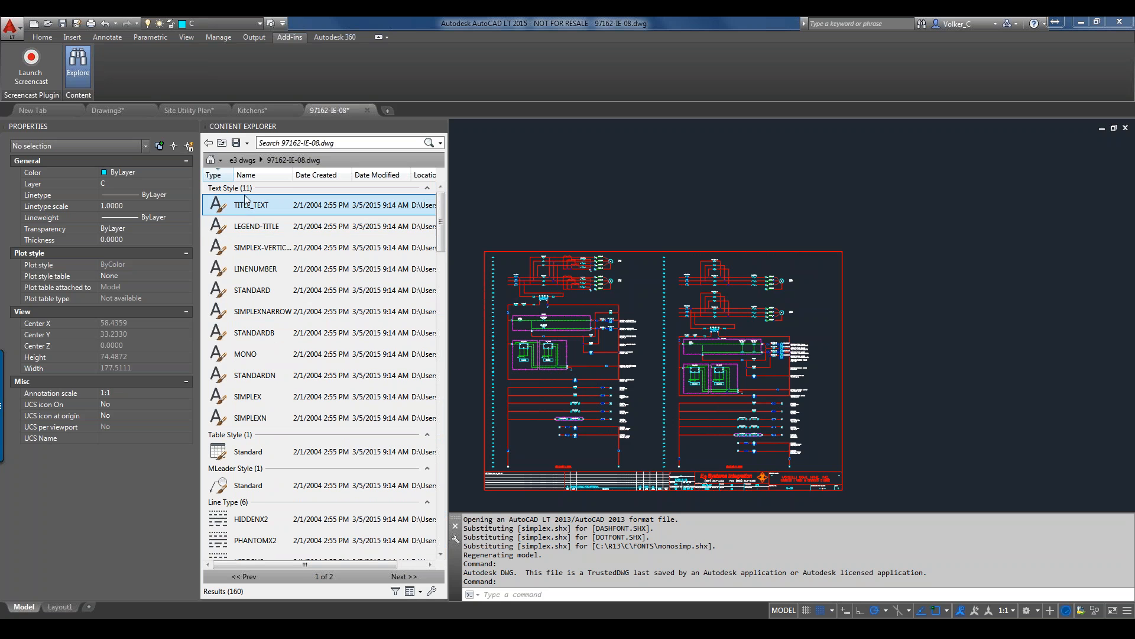
Step: Return to the e3 dwgs folder and examine the actions offered for drawings such as 6199s19a.dwg, 6199s18a.dwg and 6199s16a.dwg
{"action": "left_click", "coordinate": [243, 161]}
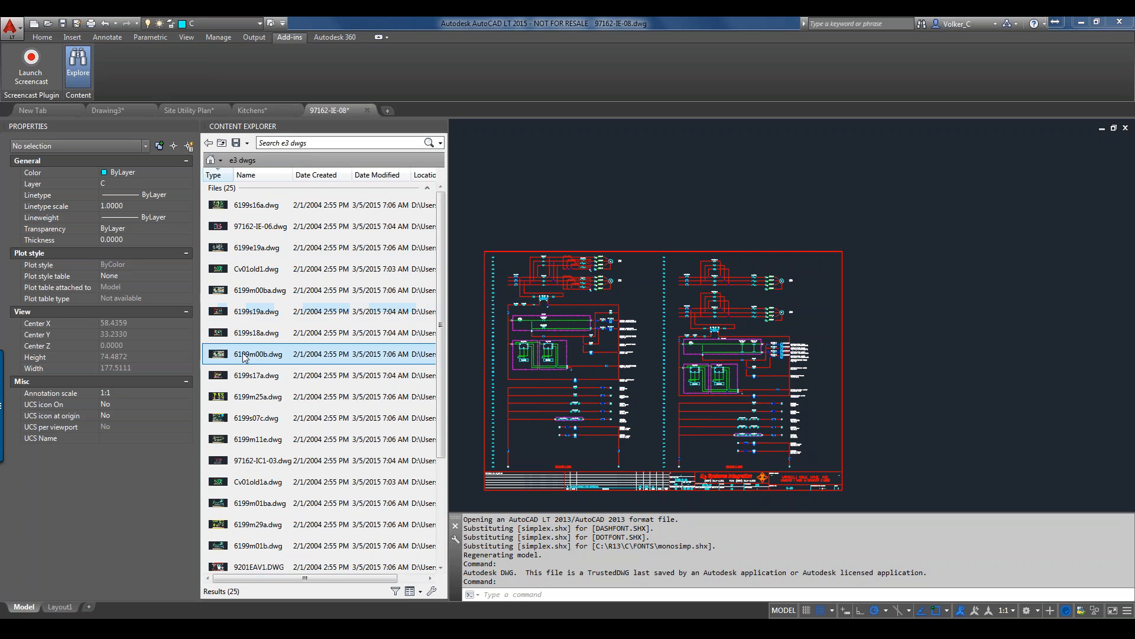
{"action": "left_click", "coordinate": [301, 146]}
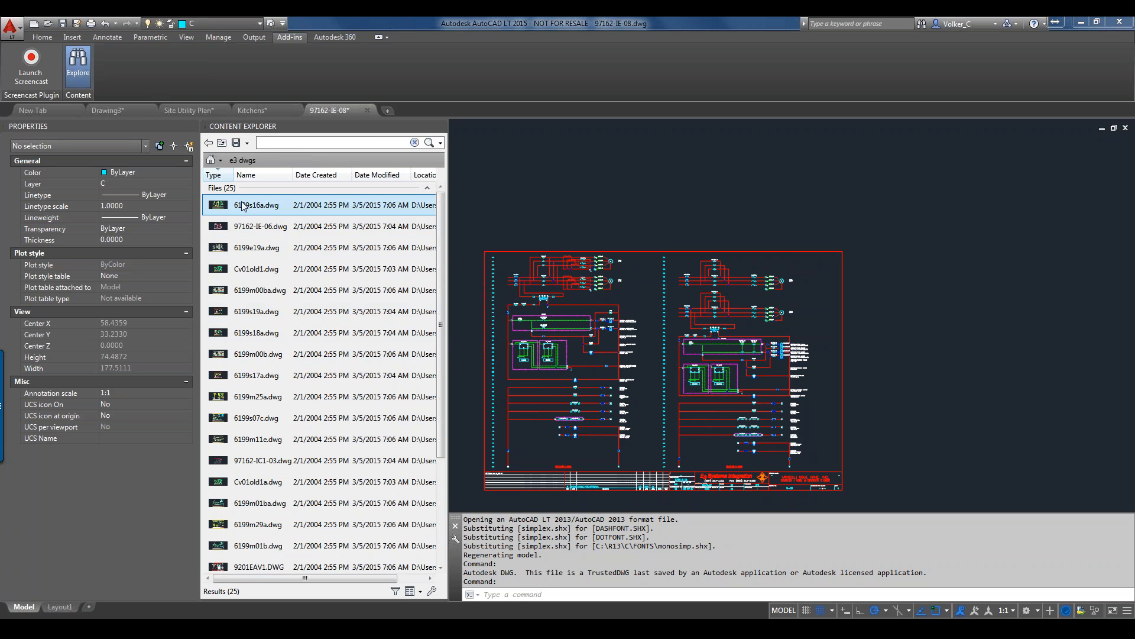
{"action": "right_click", "coordinate": [260, 312]}
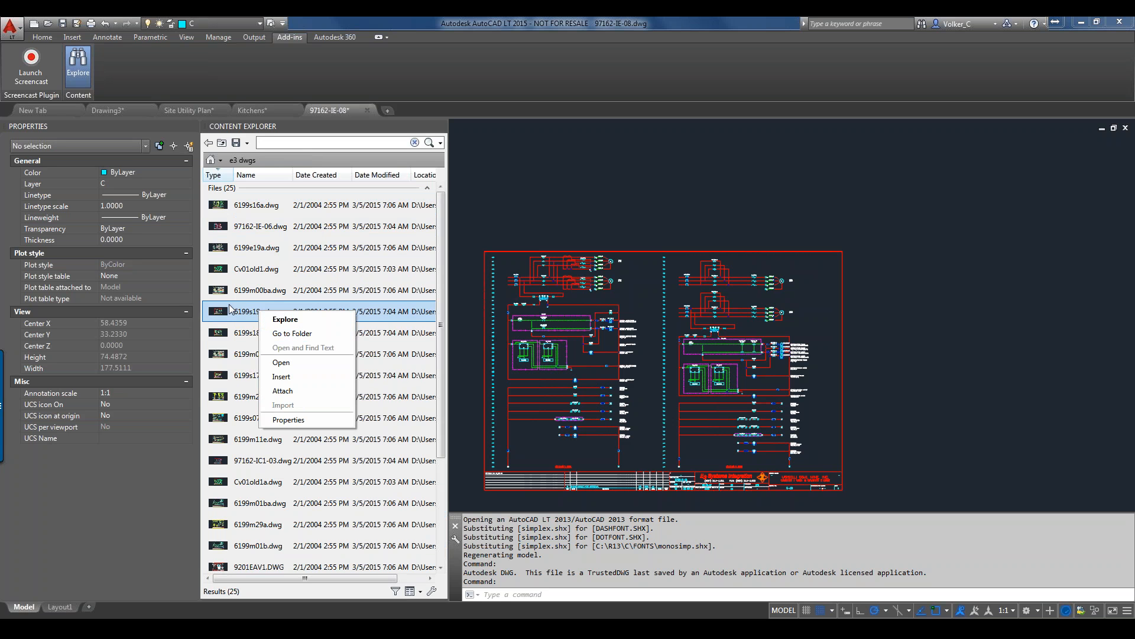
{"action": "right_click", "coordinate": [242, 335]}
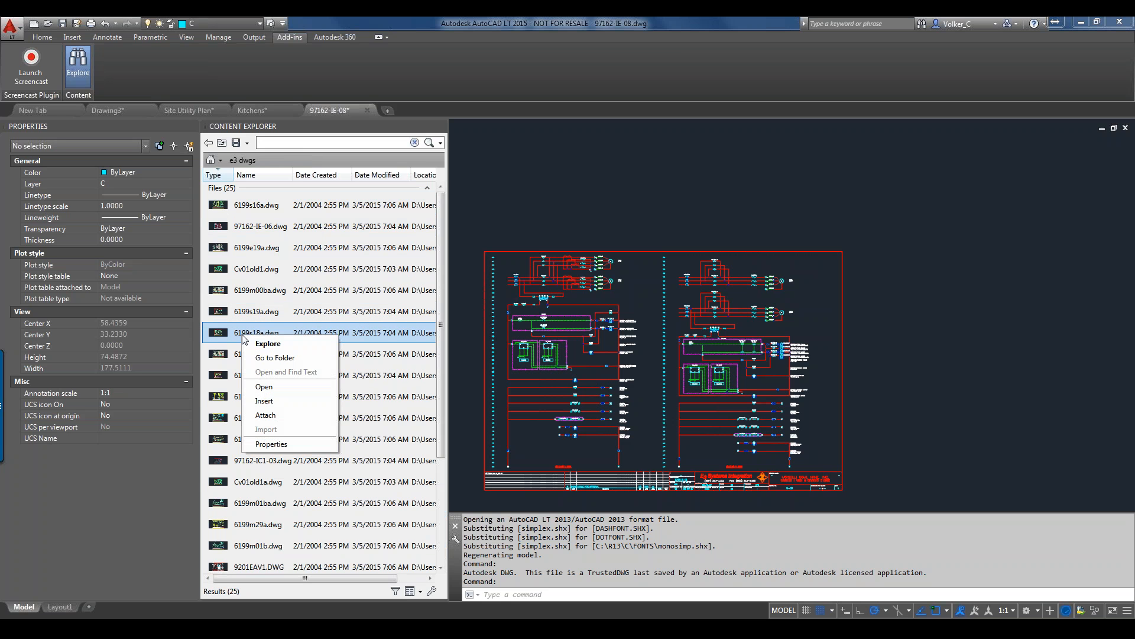
{"action": "left_click", "coordinate": [229, 436]}
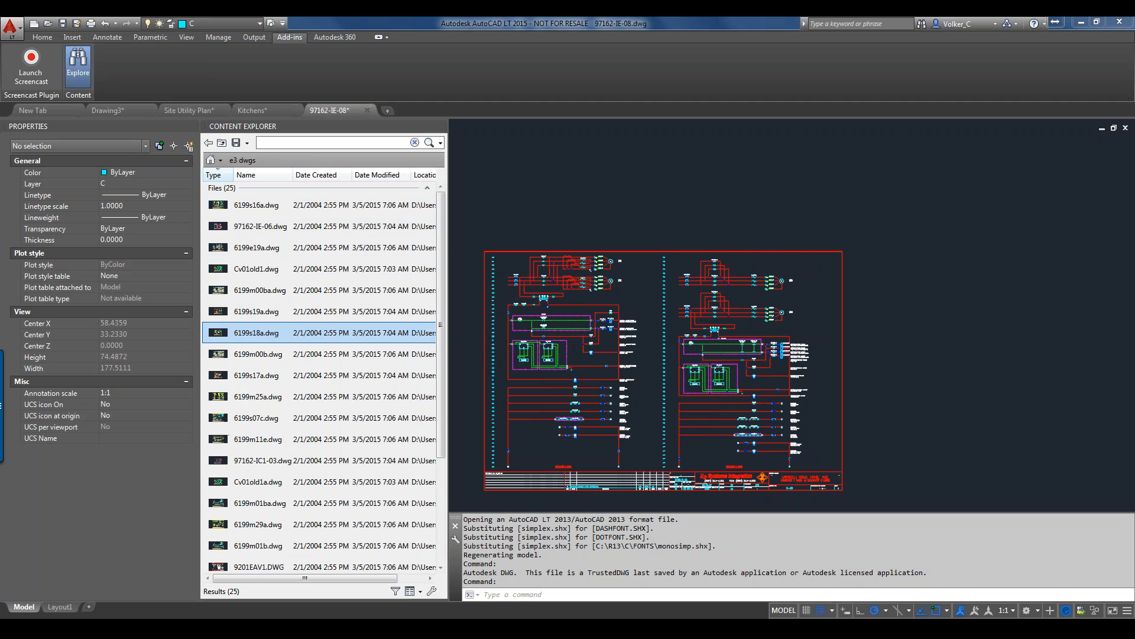
{"action": "right_click", "coordinate": [230, 438]}
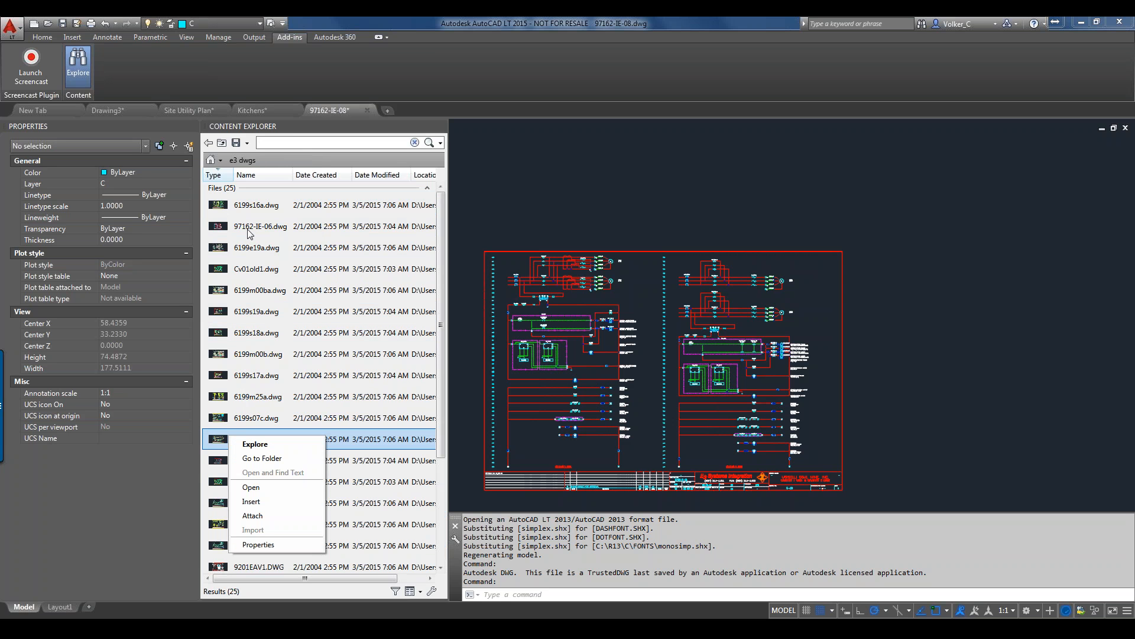
{"action": "left_click", "coordinate": [263, 215]}
{"action": "right_click", "coordinate": [261, 202]}
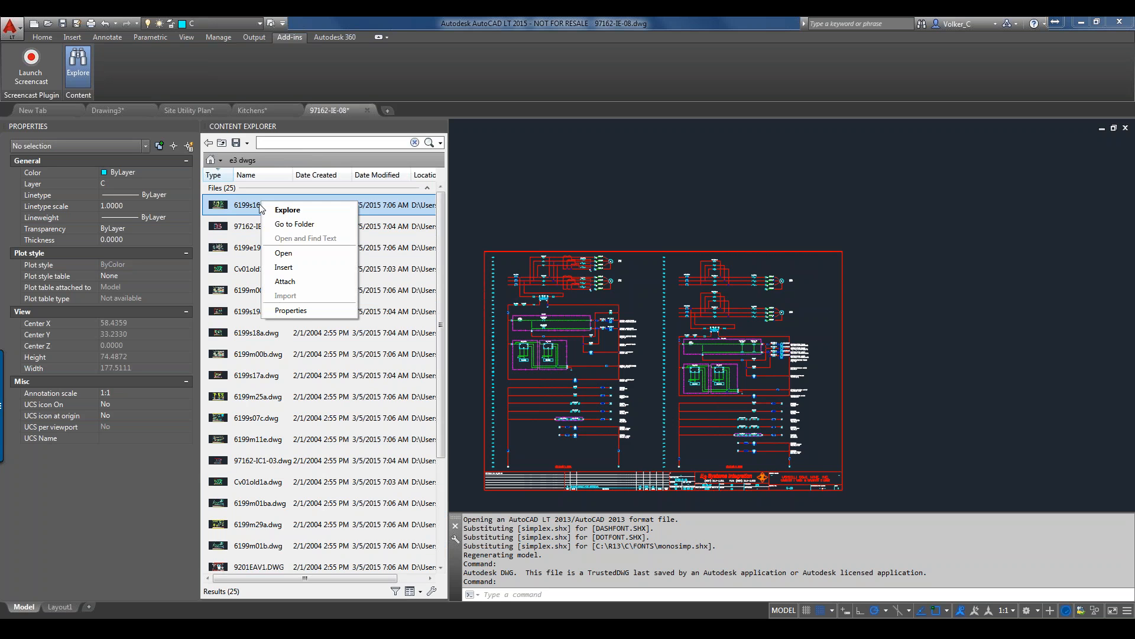
Step: Explore the content inside 6199s16a.dwg, from its text styles and block definitions through to the second page of results
{"action": "left_click", "coordinate": [250, 206]}
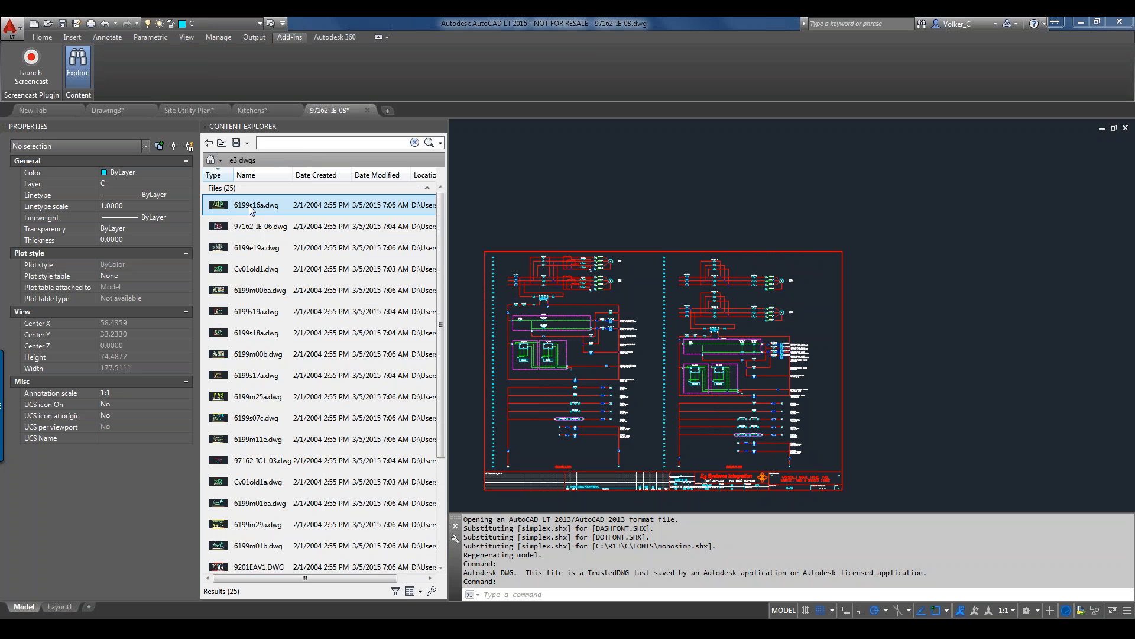
{"action": "double_click", "coordinate": [251, 207]}
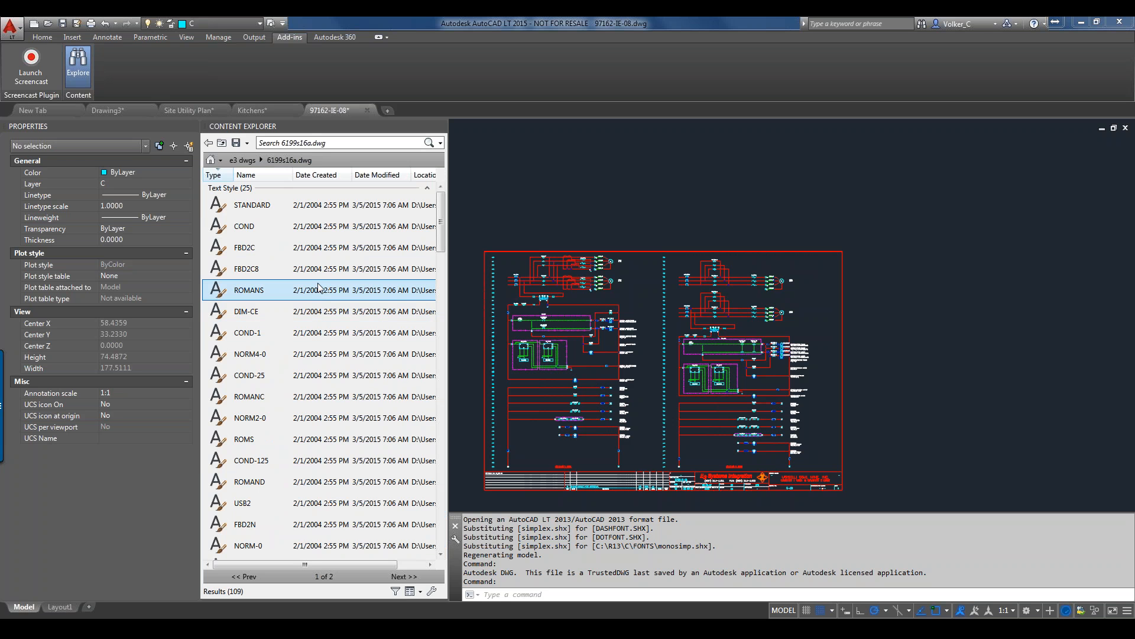
{"action": "left_click_drag", "start_coordinate": [443, 247], "coordinate": [454, 594]}
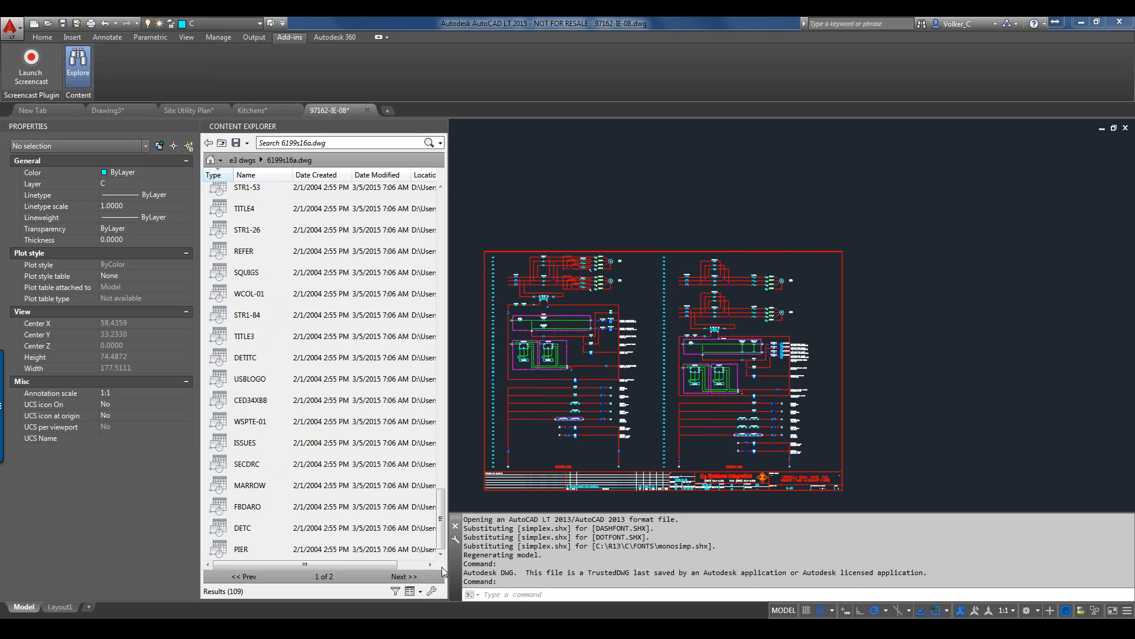
{"action": "left_click", "coordinate": [405, 576]}
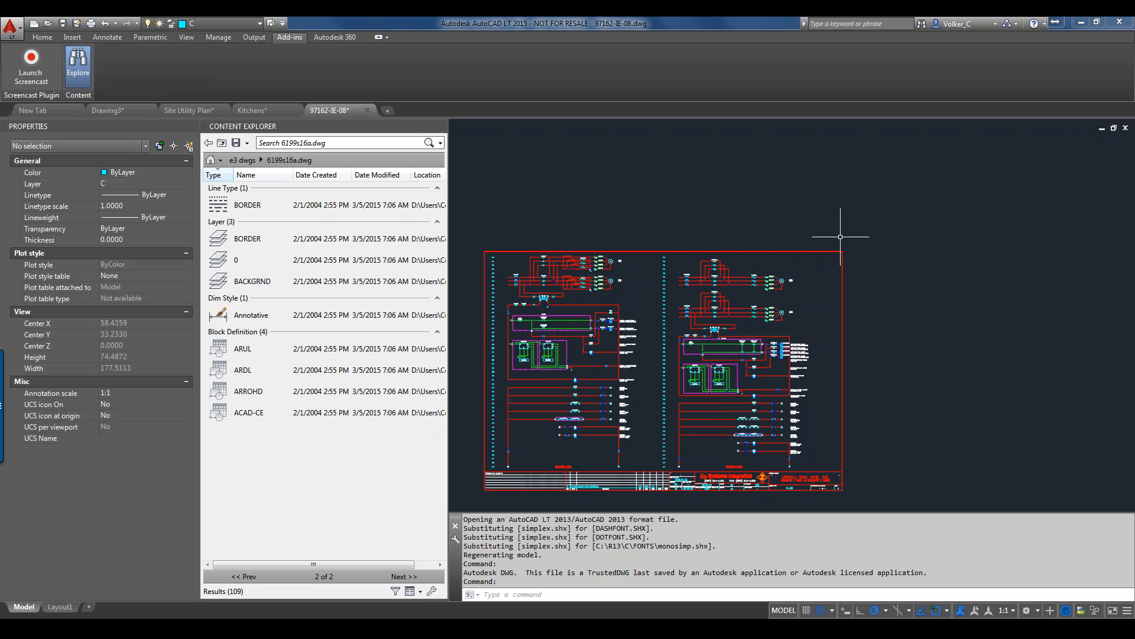
Step: Switch to the Beyond the Basics - Content Explorer presentation in PowerPoint and open the Save As dialog
{"action": "left_click", "coordinate": [329, 628]}
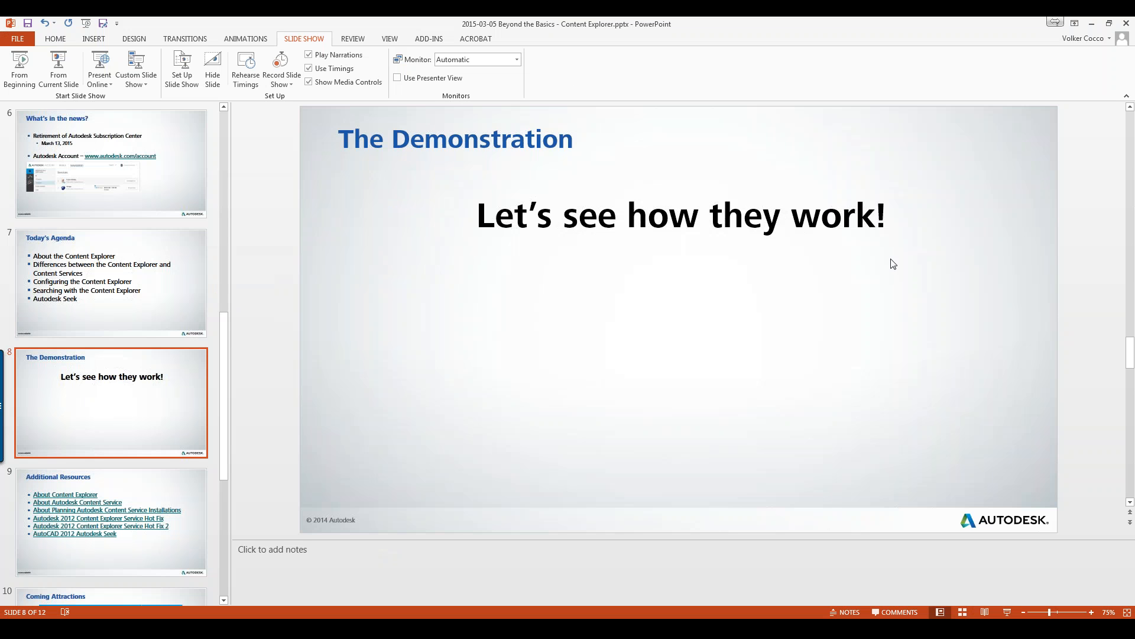
{"action": "left_click", "coordinate": [634, 184]}
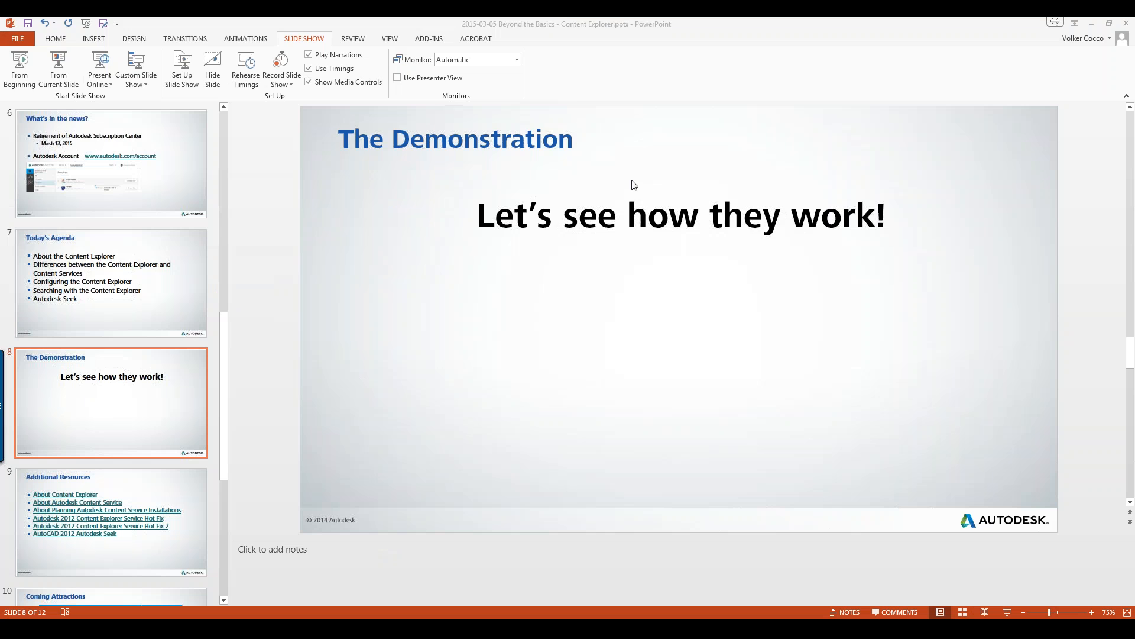
{"action": "key", "text": "F12"}
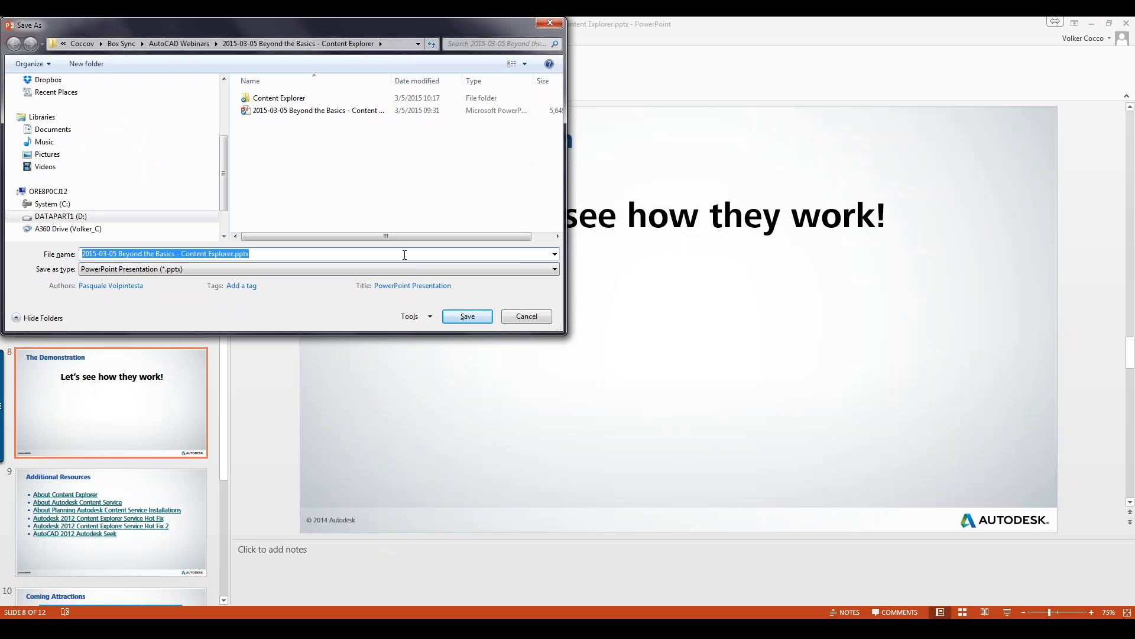